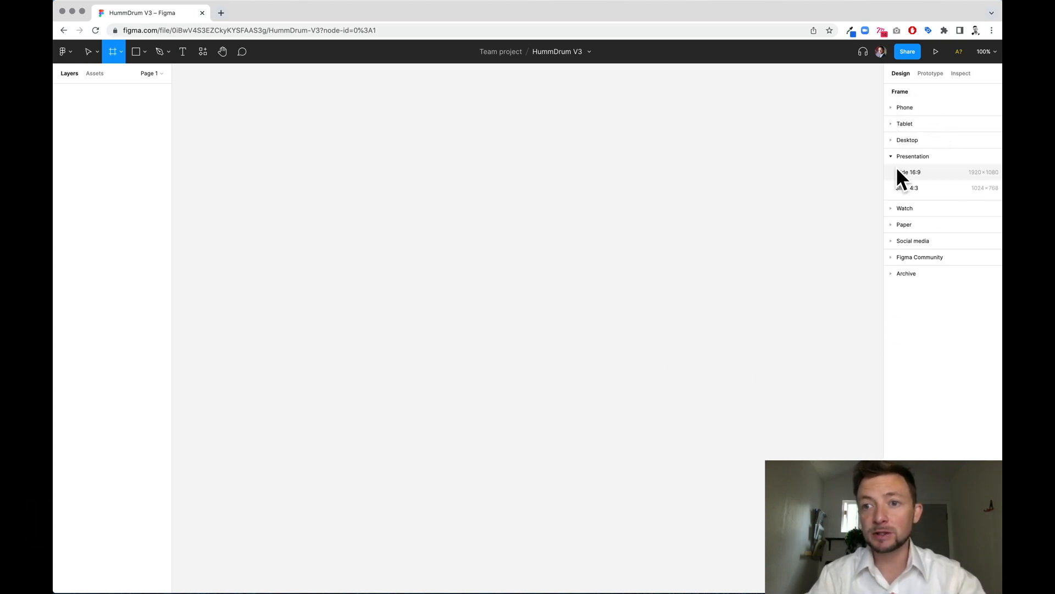
Create a phone frame from the iPhone 8 preset on the empty canvas
left_click(892, 157)
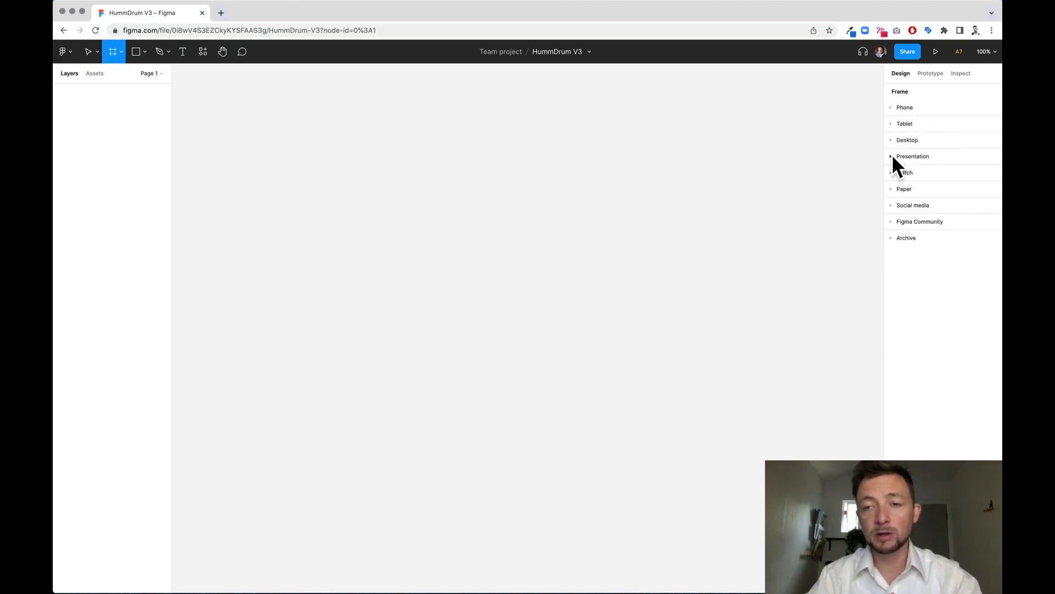
left_click(892, 108)
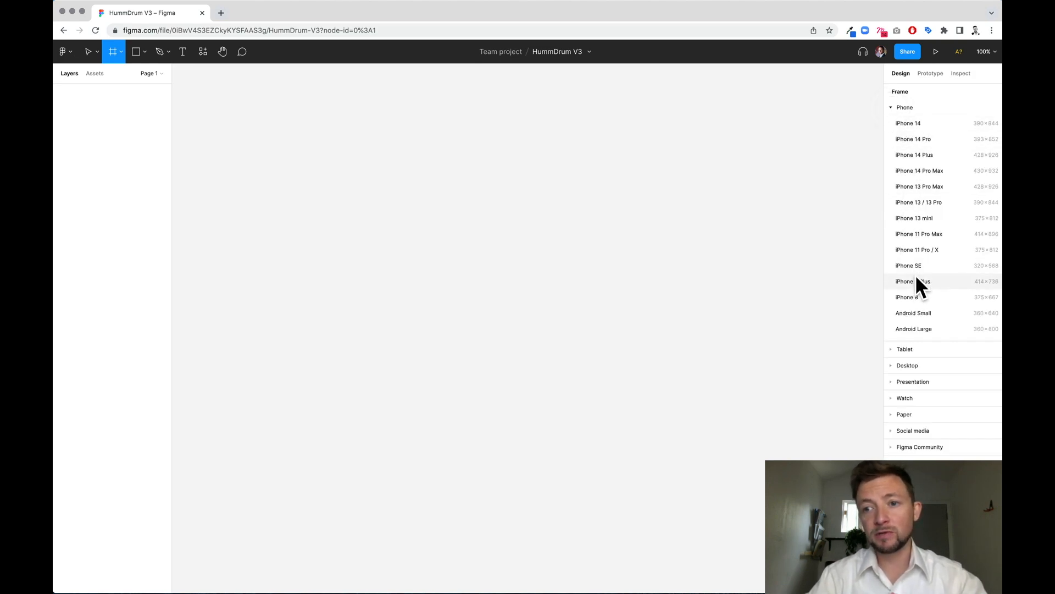
left_click(919, 297)
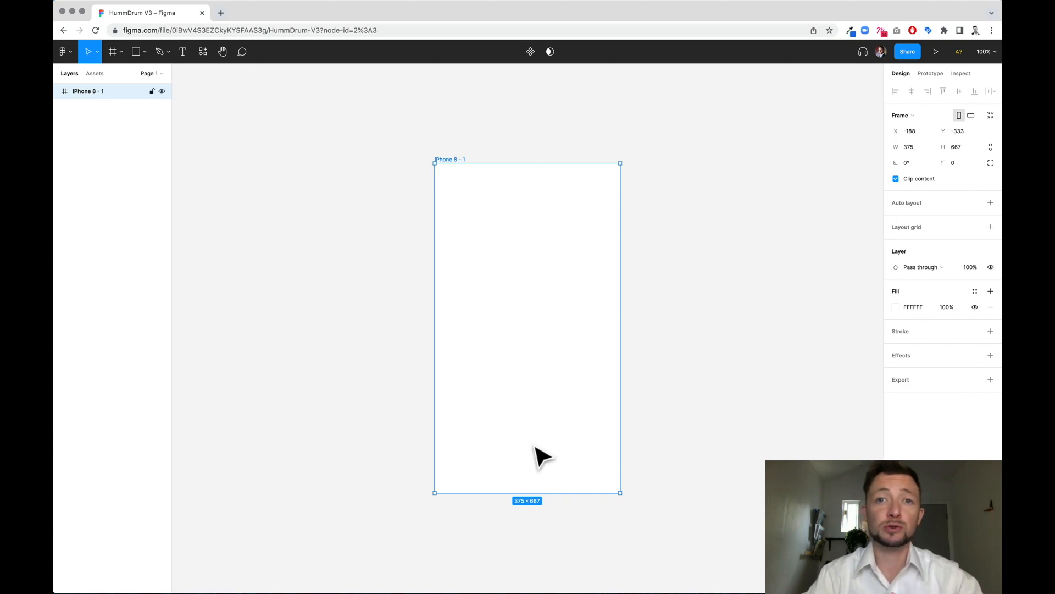
Rename the iPhone 8 frame as "Recording Ai Vocal Synthesizer"
double_click(459, 159)
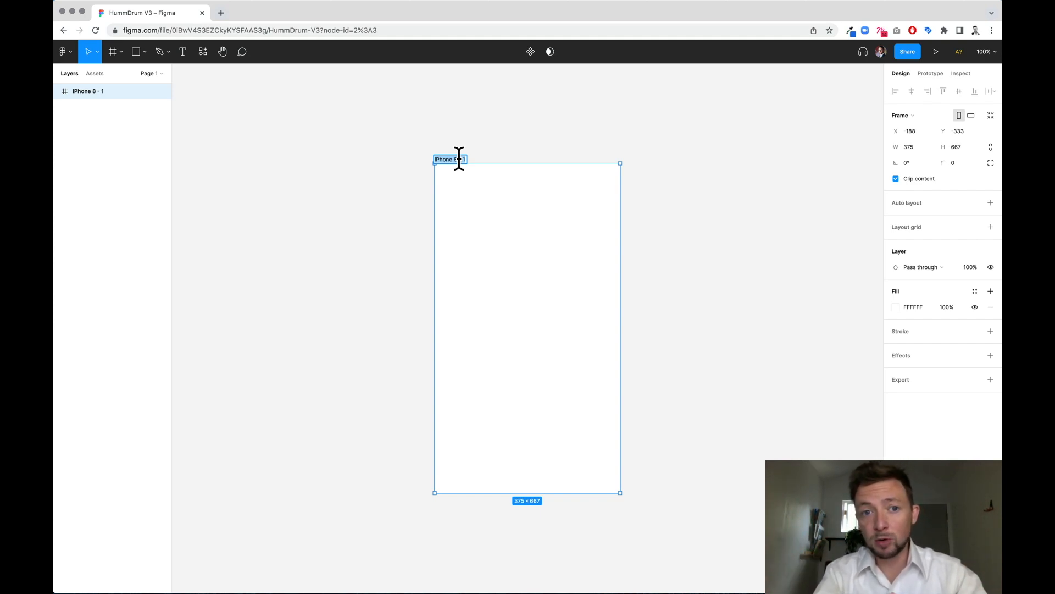
type("Recording Ai Vocal Synthesizer")
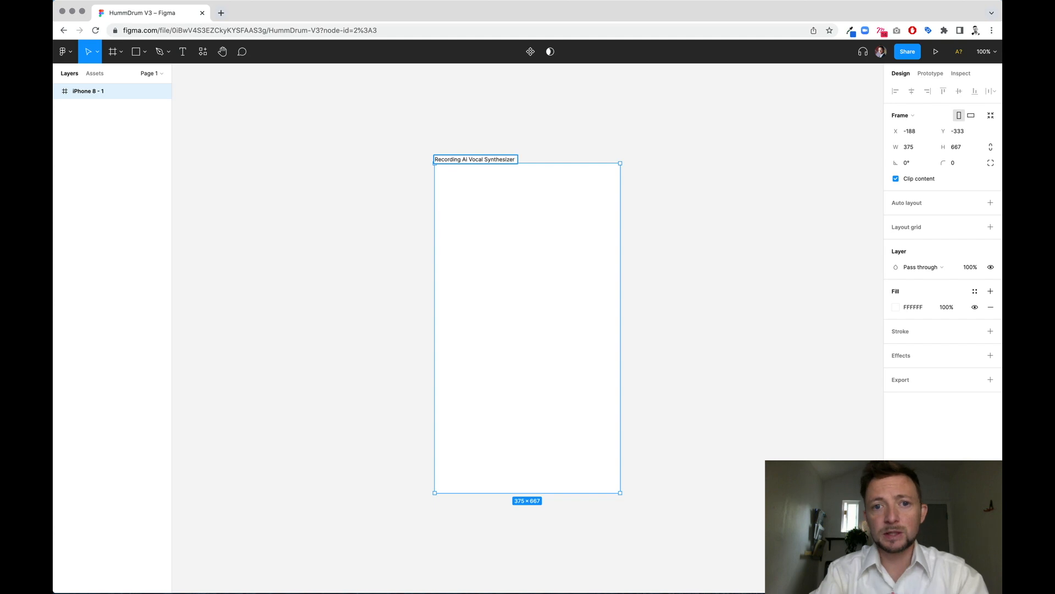
left_click(661, 290)
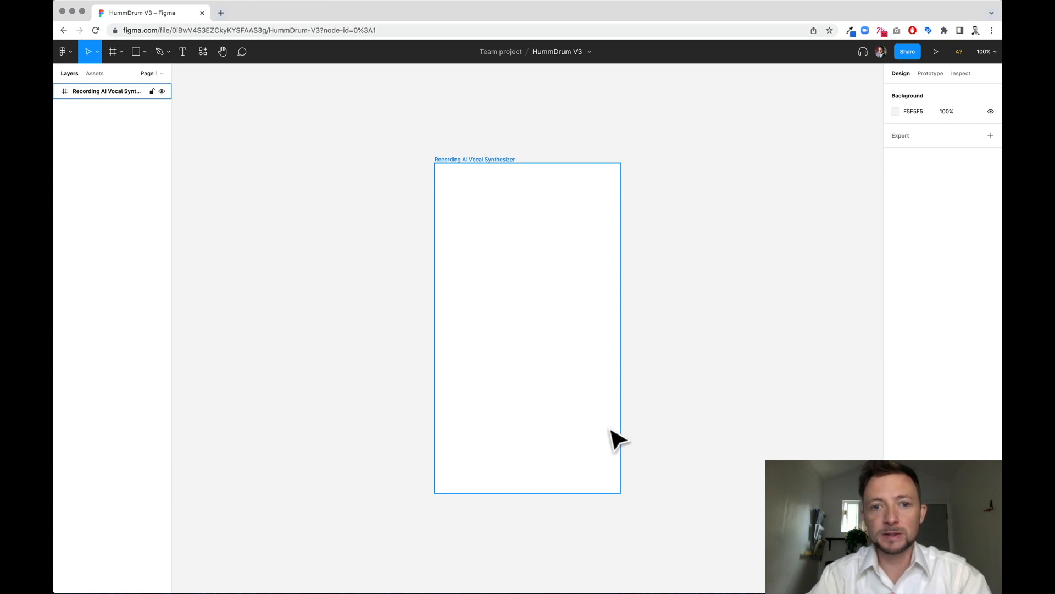
Draw a circle about 113 × 113 near the middle of the phone frame
scroll(610, 429, "right", 1)
scroll(610, 430, "left", 1)
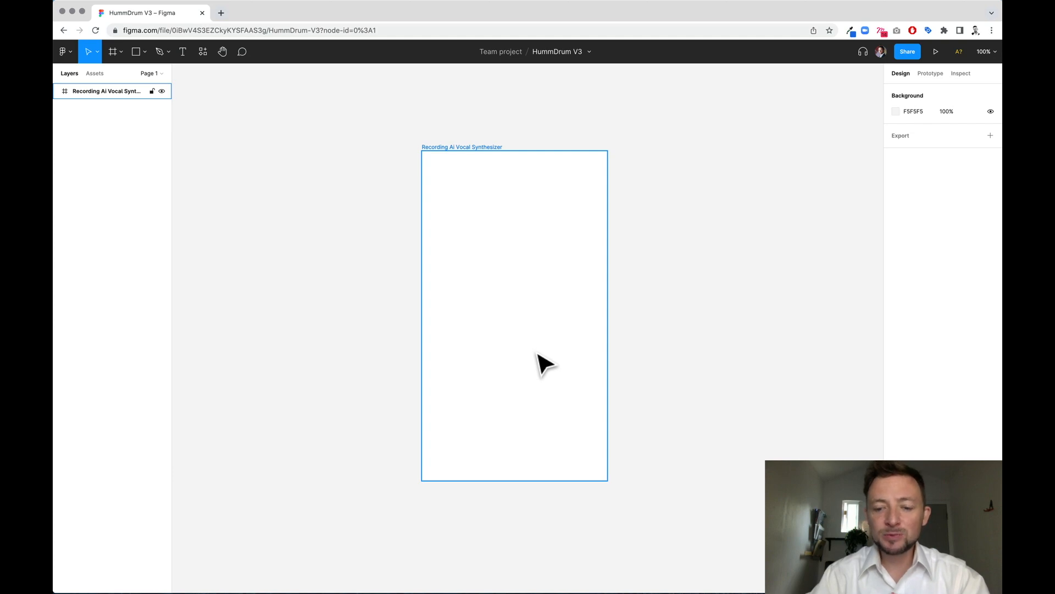
key("o")
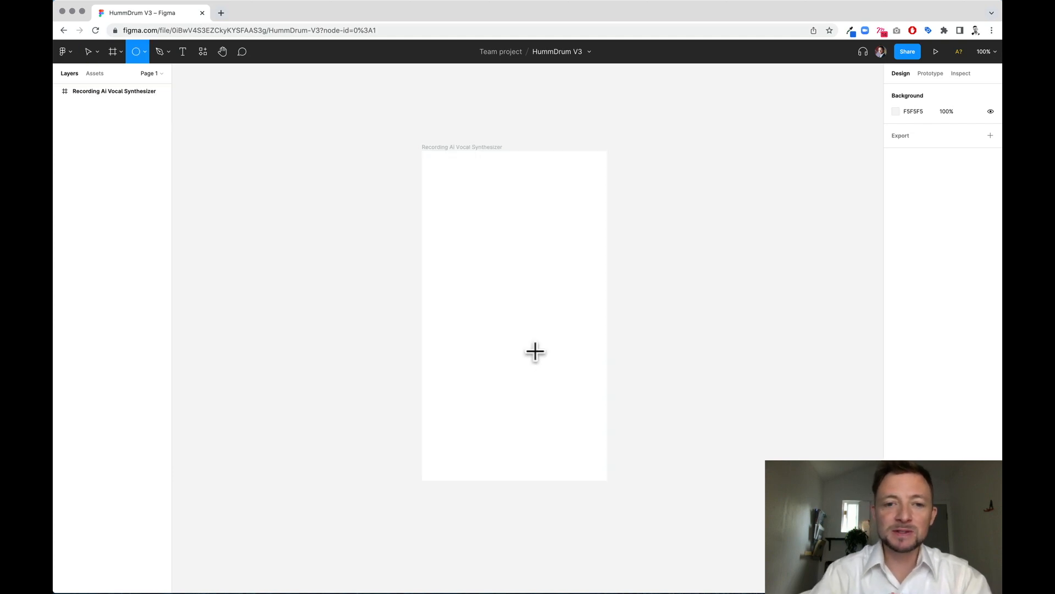
left_click_drag(490, 289, 539, 346)
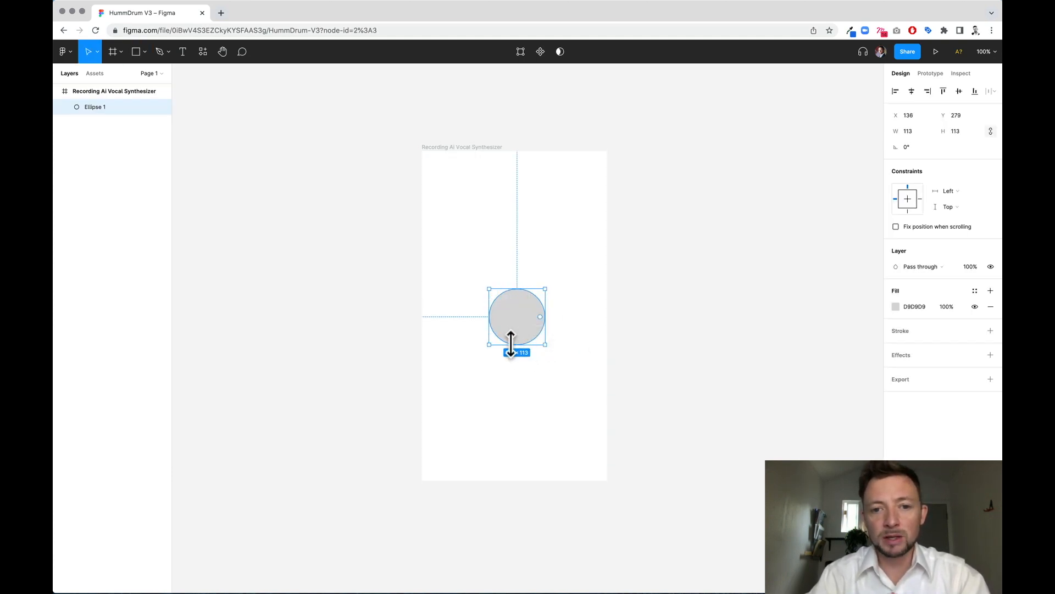
Add a text layer reading "microphone" above the circle
left_click(532, 412)
key("t")
left_click(499, 243)
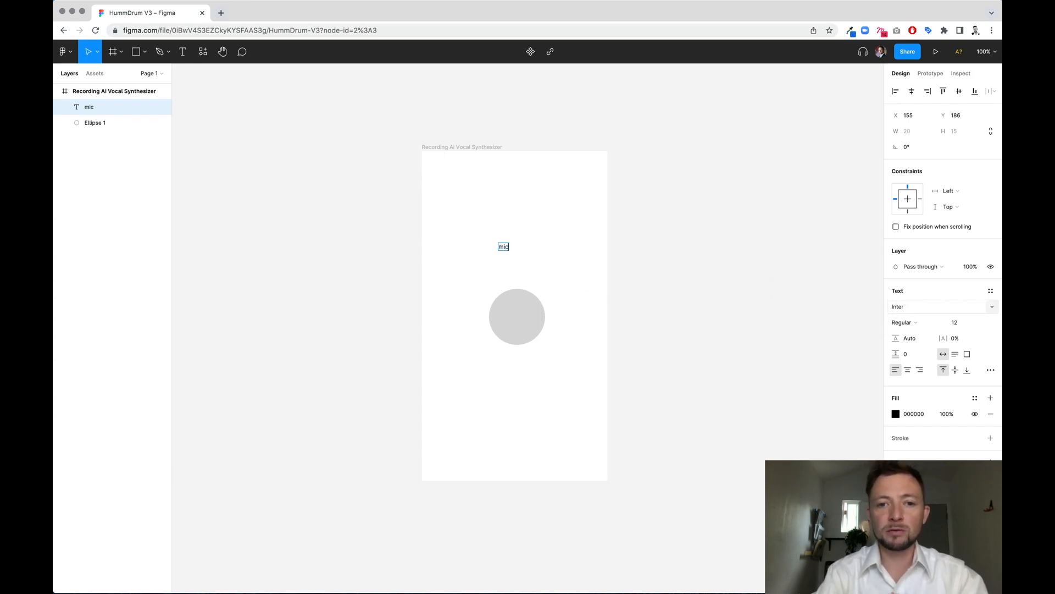
type("microphone")
left_click(668, 300)
Turn the microphone text into an icon with Font Awesome 5 Free, Solid style, size 72
double_click(515, 246)
left_click(896, 308)
type("Font Awesome 5 Free")
key("Down")
key("Tab")
key("Down")
key("Tab")
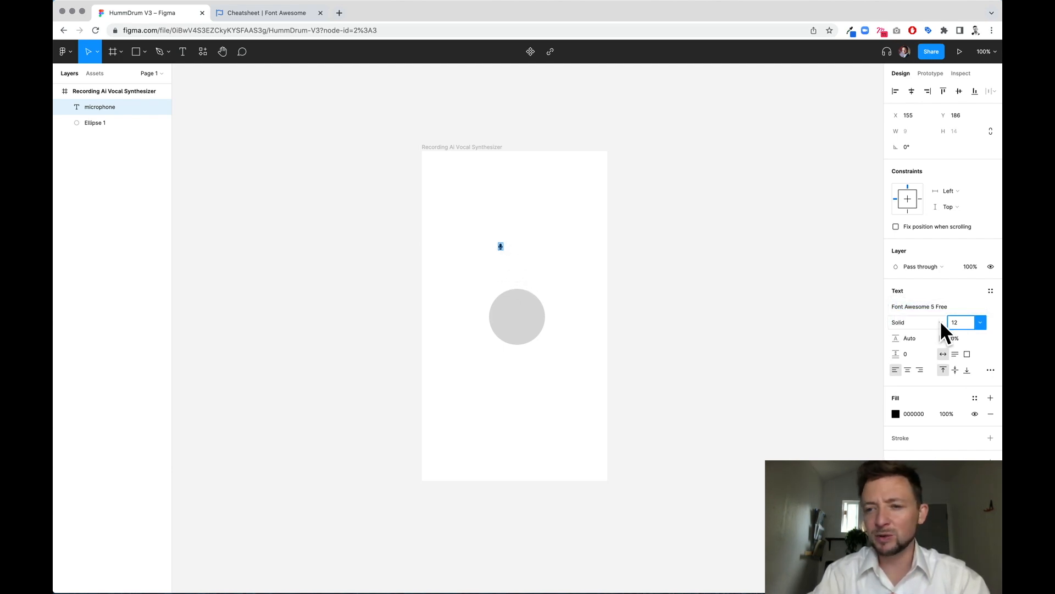
type("72")
key("Return")
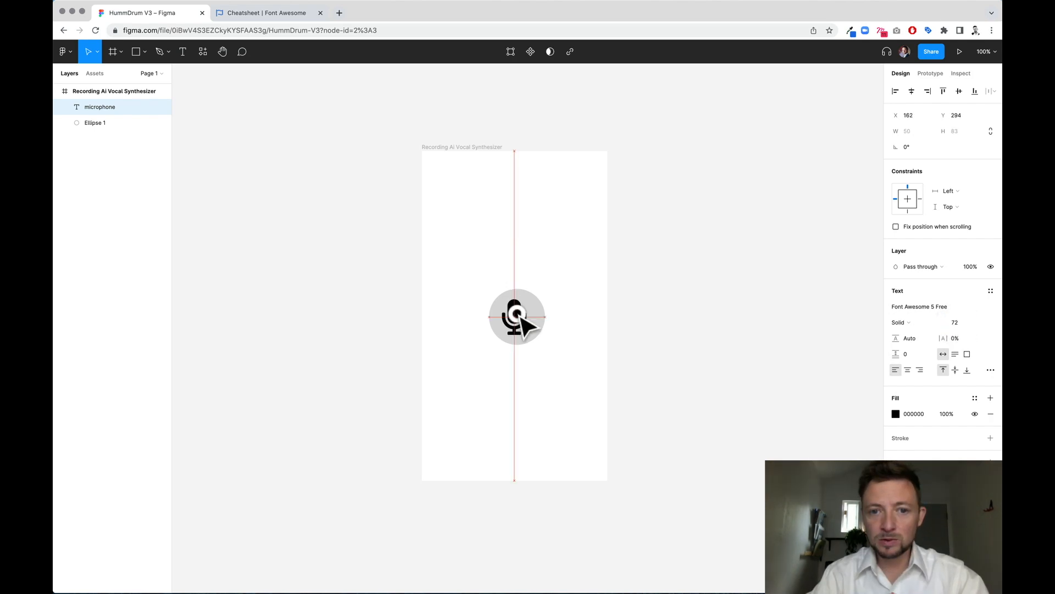
Set the microphone icon's text alignment to centre and middle, and align its horizontal centre with the circle
left_click(908, 369)
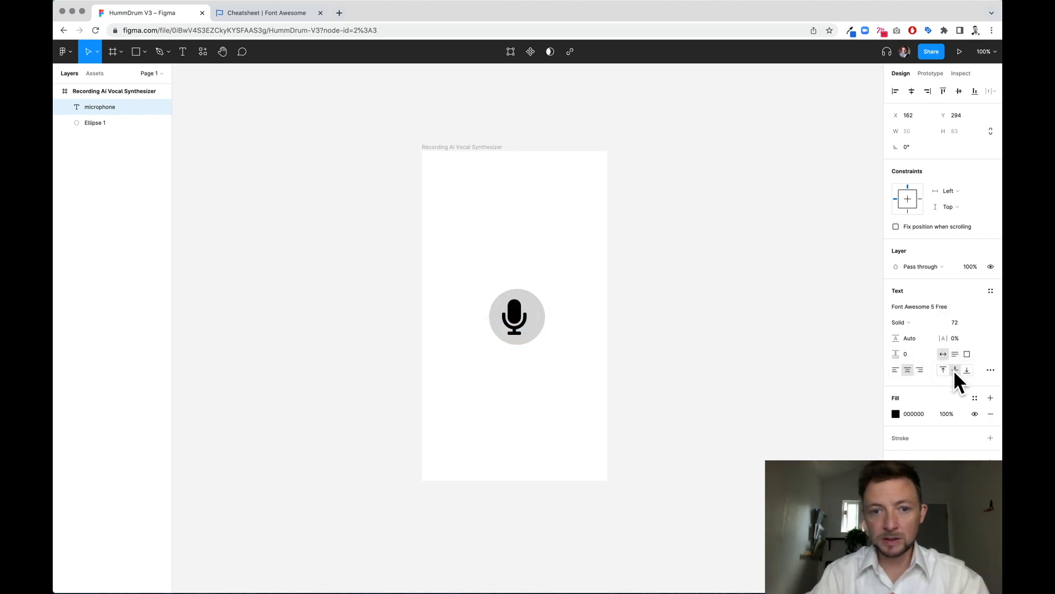
left_click(539, 311, "shift")
key("alt+h")
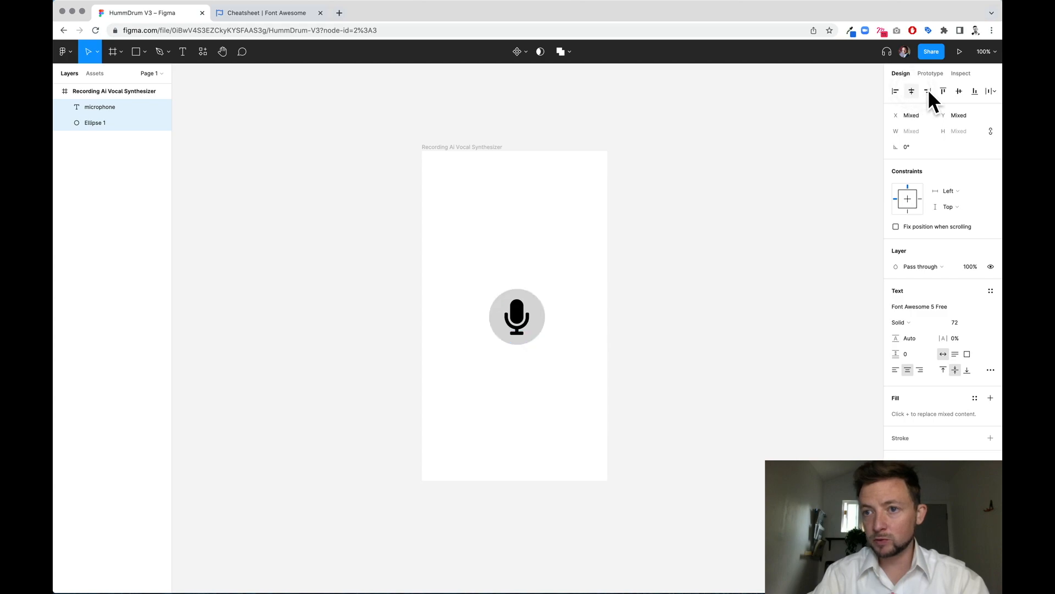
left_click(716, 254)
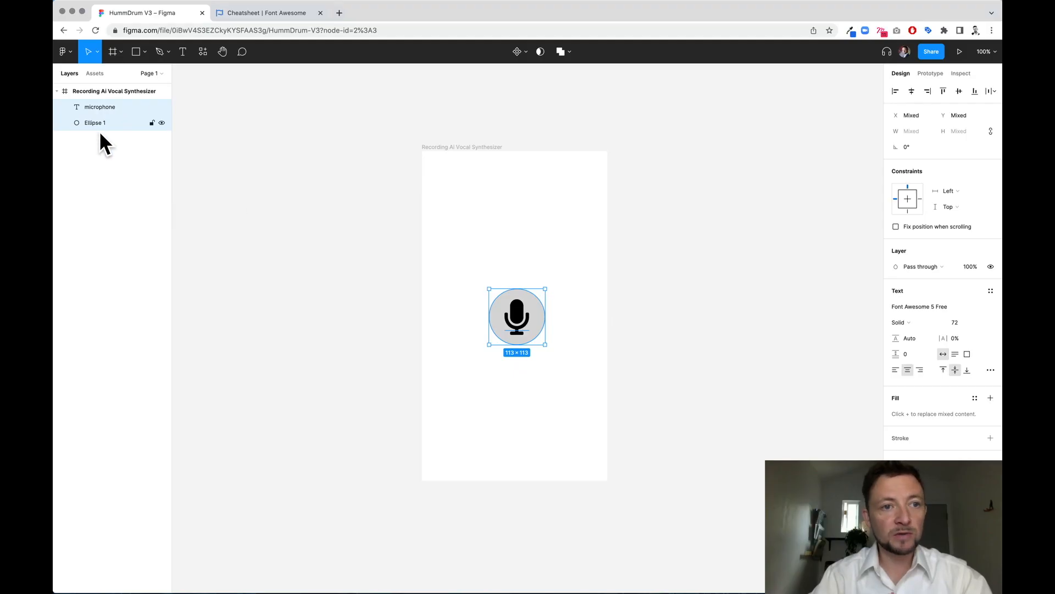
Combine the microphone icon and the circle into one component
double_click(96, 124)
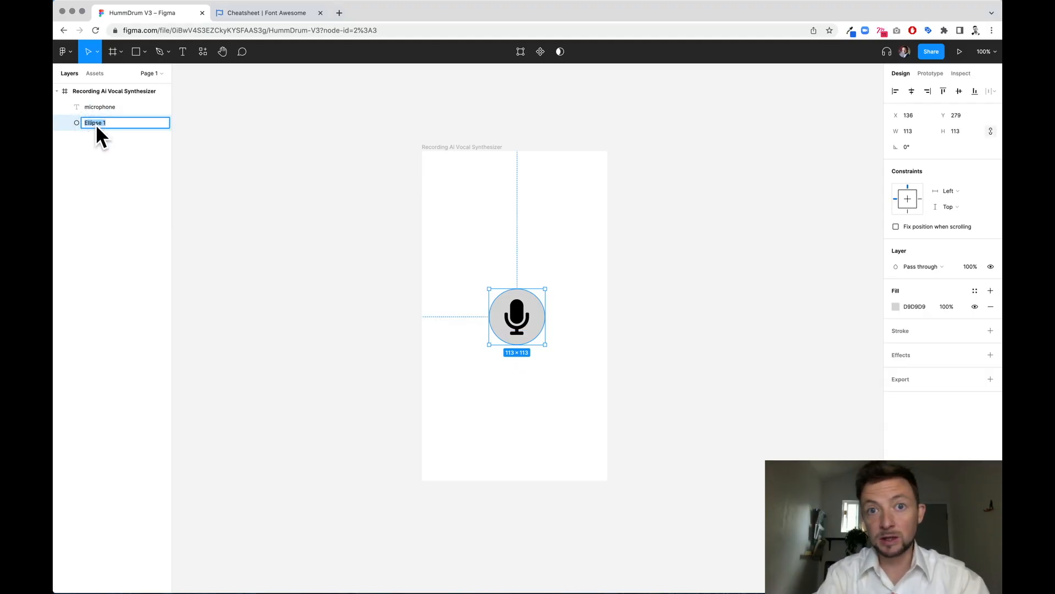
left_click(100, 107, "shift")
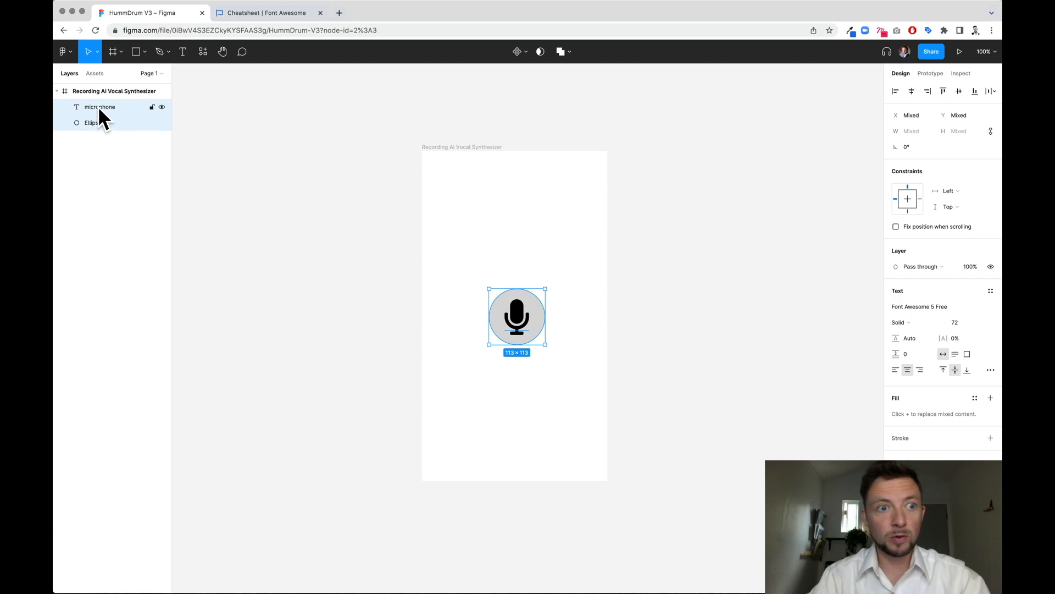
right_click(98, 107)
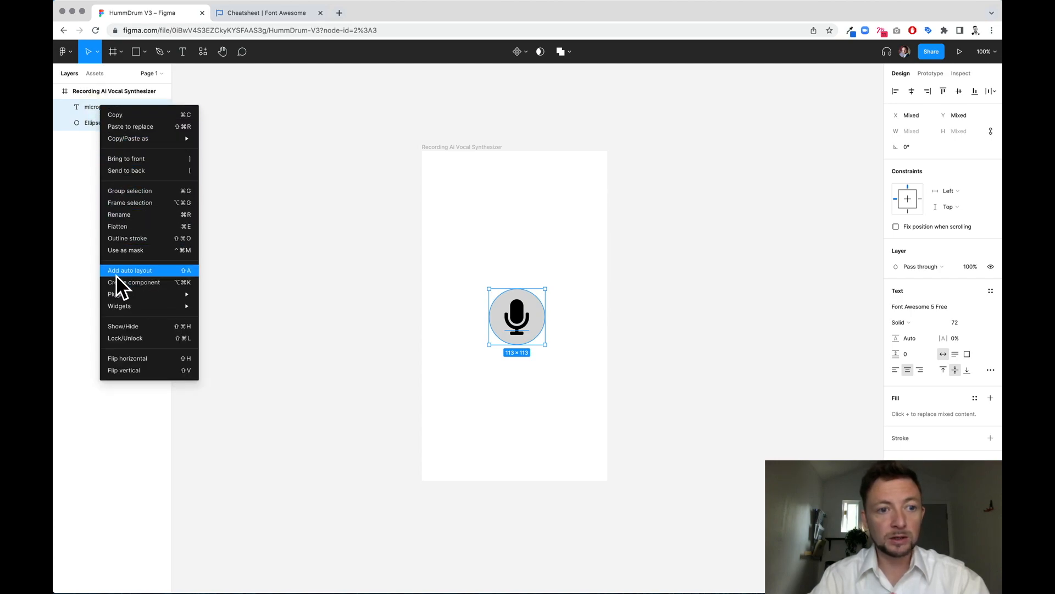
left_click(147, 282)
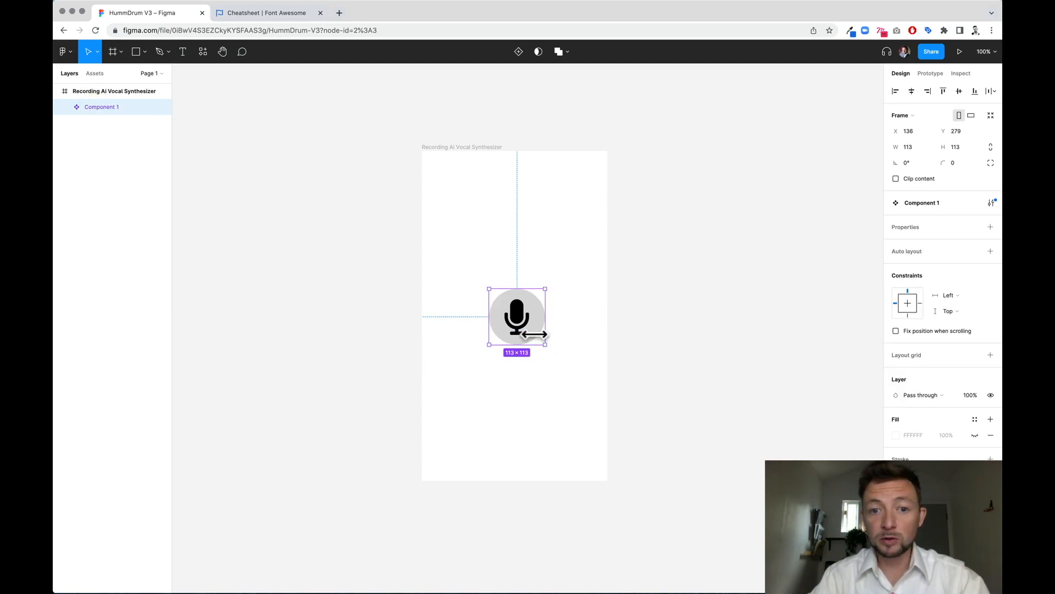
Place an instance of the microphone component at the phone frame's horizontal centre, keeping the main component outside the frame
scroll(535, 334, "down", 4)
mouse_move(534, 341)
left_mouse_down()
mouse_move(349, 285)
mouse_move(513, 318)
mouse_move(534, 332)
left_mouse_up()
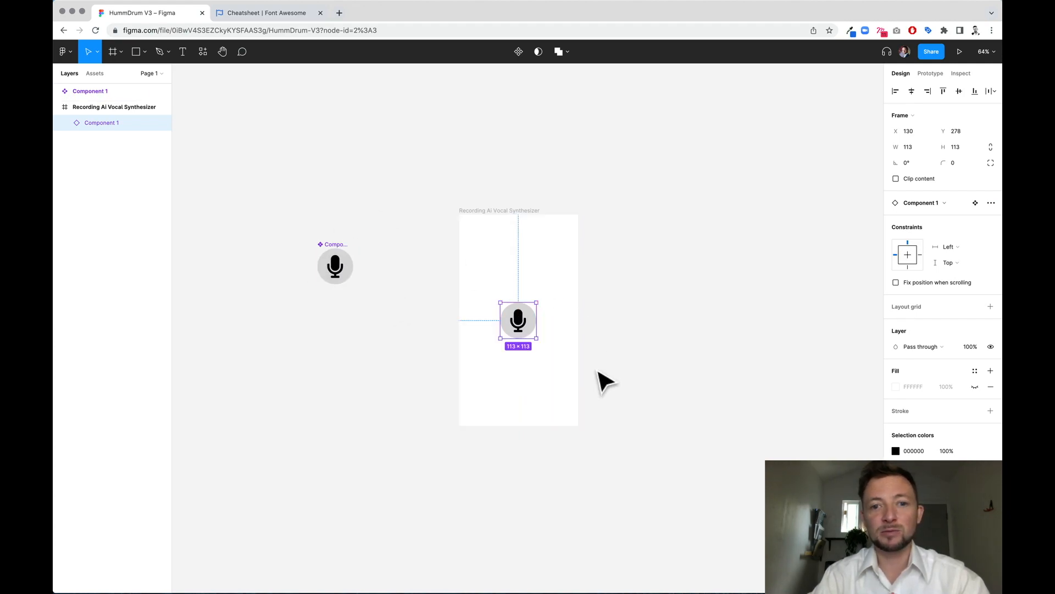
left_click(739, 383)
Move the main microphone component from the current page to a new page named "Design Library"
left_click(324, 253)
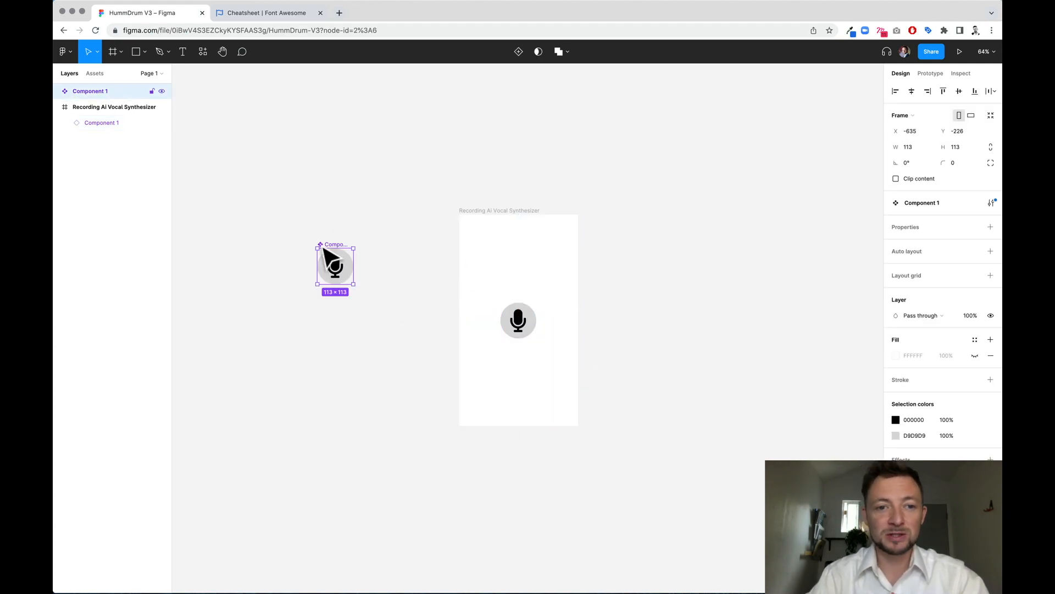
key("Delete")
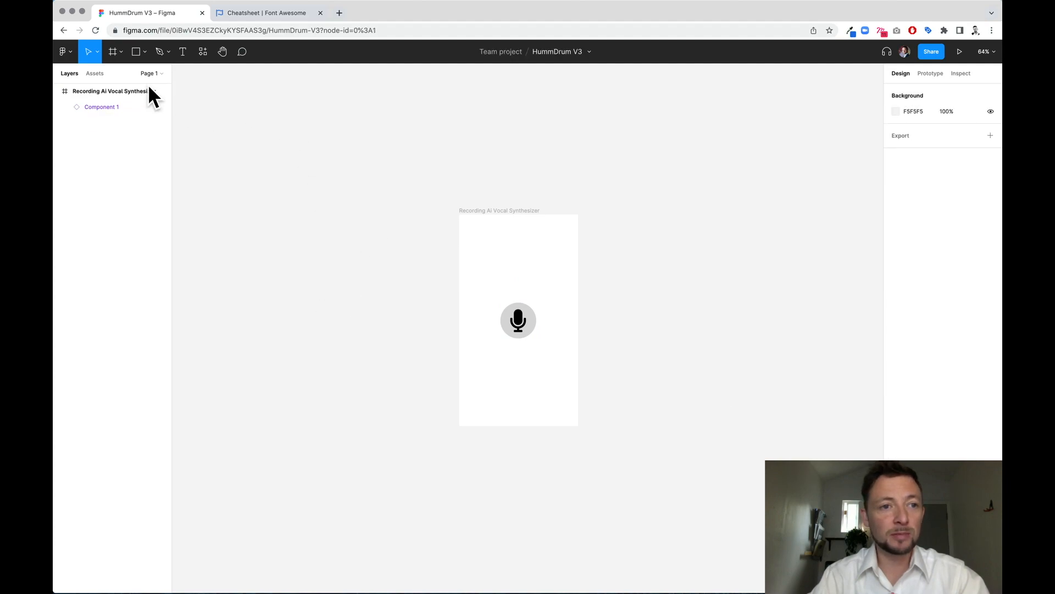
left_click(155, 73)
left_click(159, 93)
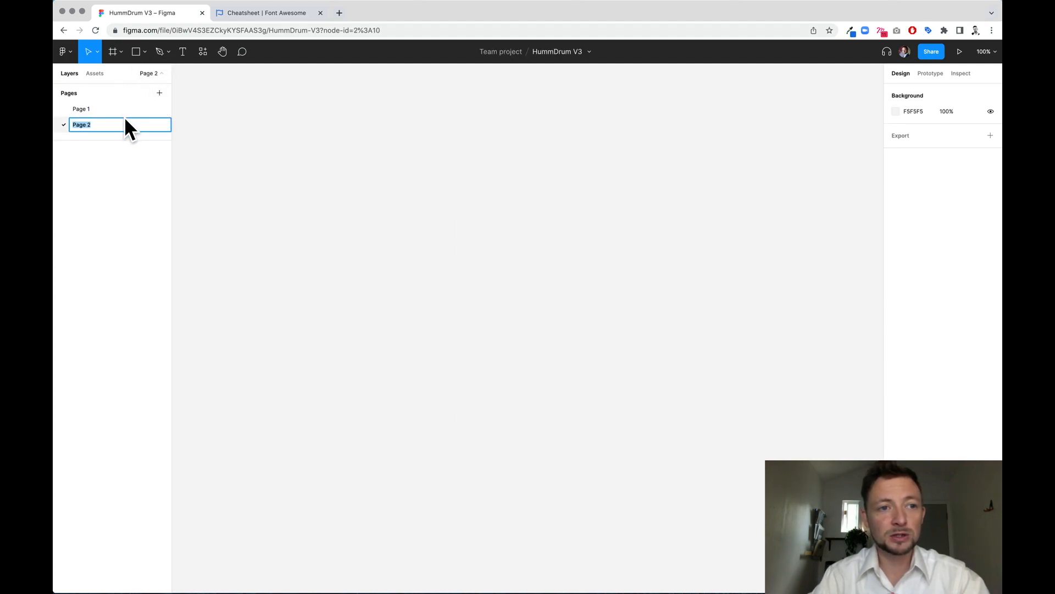
type("Design Libr")
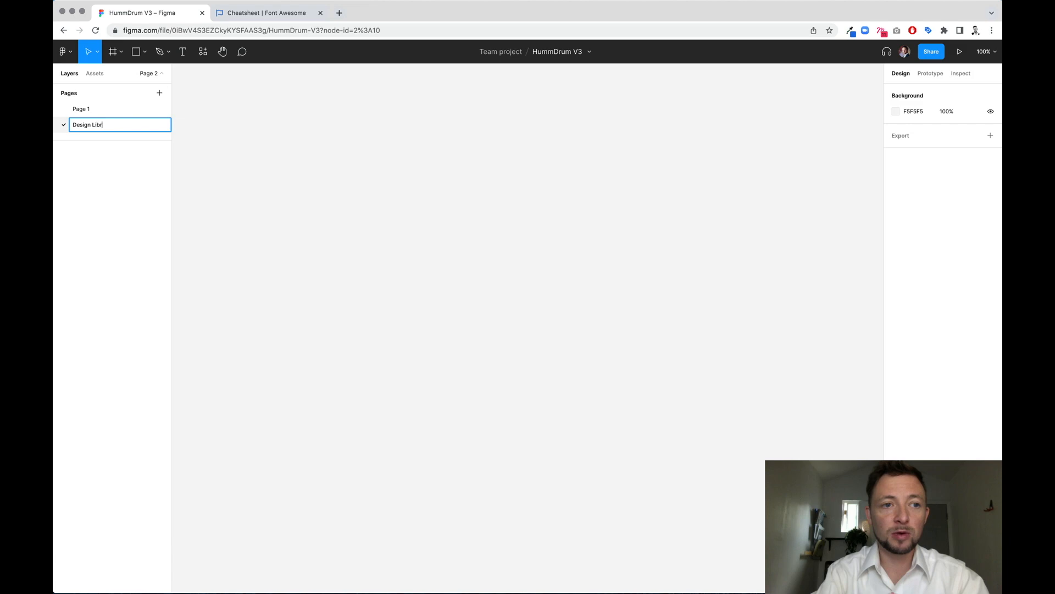
type("ary")
left_click(368, 227)
key("ctrl+v")
Return to Page 1 and rename it "Wireframe"
left_click(85, 110)
double_click(84, 109)
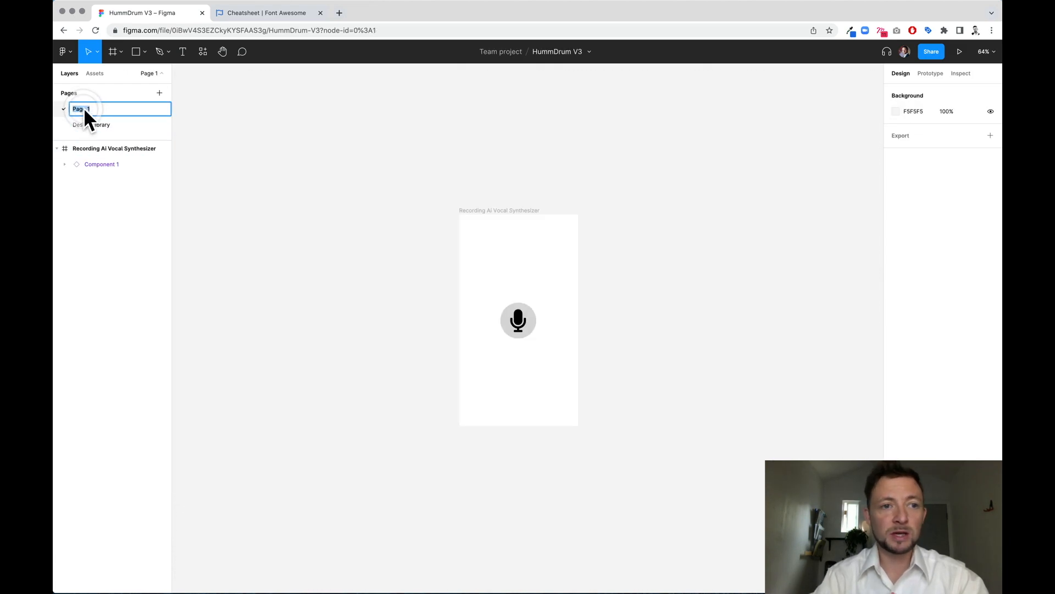
type("Wireframe")
left_click(551, 431)
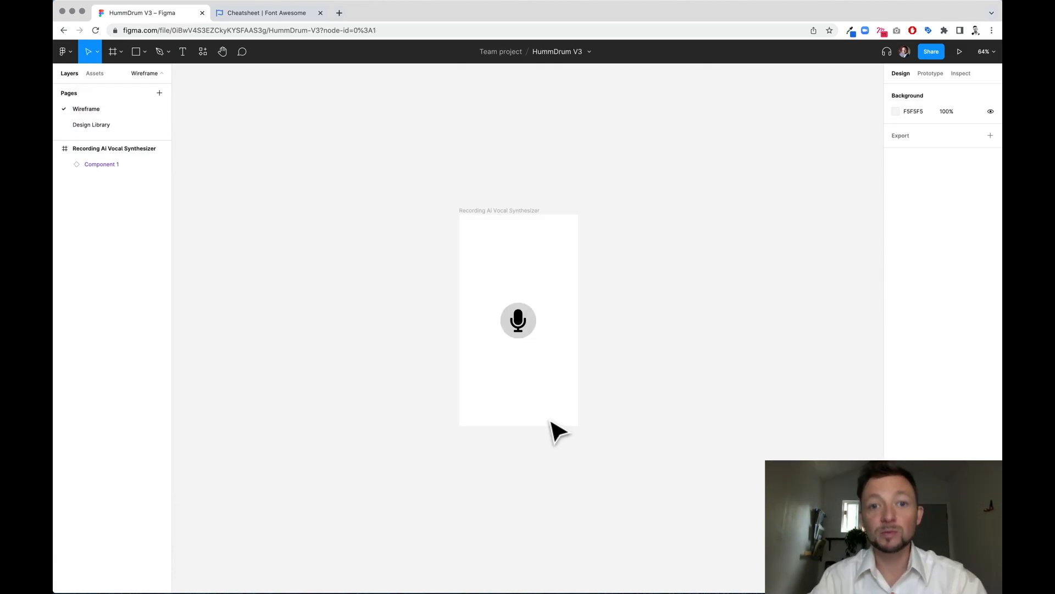
Add the text "Click to Record" below the microphone button in the frame
scroll(480, 363, "up", 2)
scroll(468, 349, "up", 3)
scroll(455, 346, "left", 1)
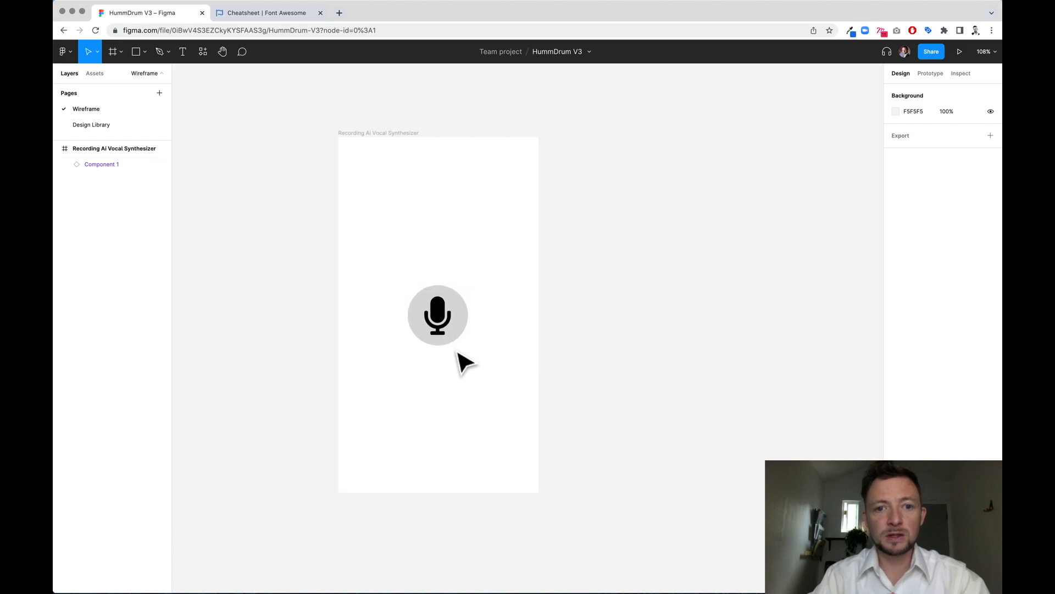
key("t")
left_click(403, 358)
type("Click to Record")
Set the "Click to Record" label's font to Helvetica Bold, size 16
key("super+a")
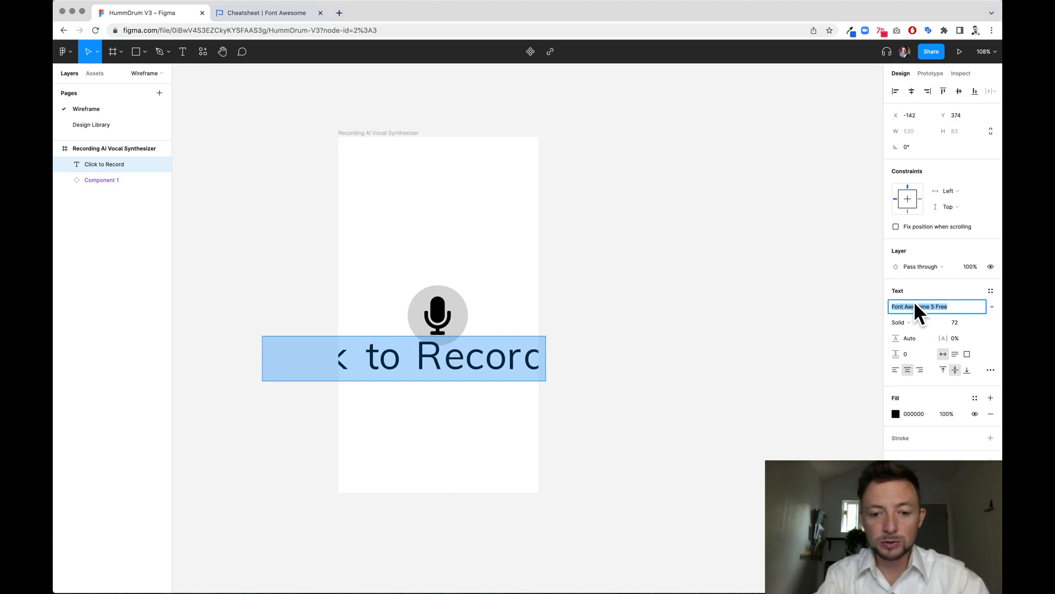
type("Helvetica")
key("Return")
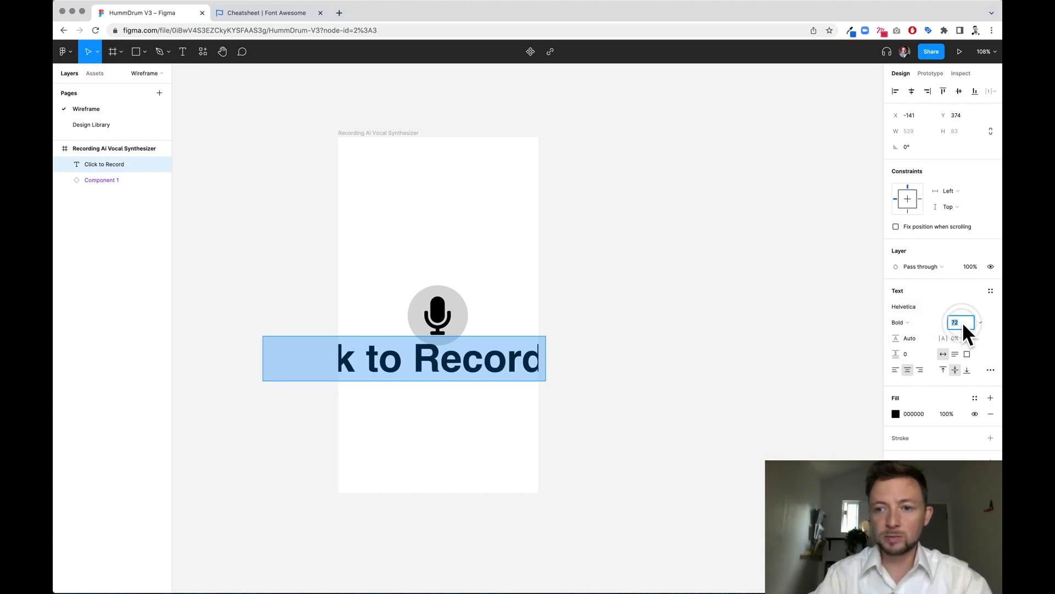
type("16")
key("Tab")
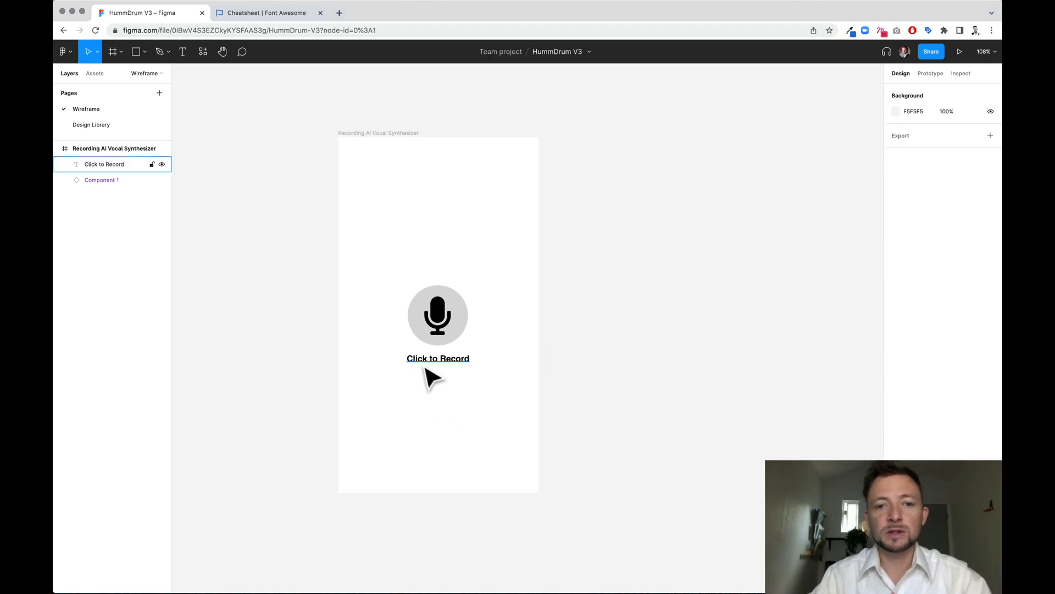
left_click(445, 441)
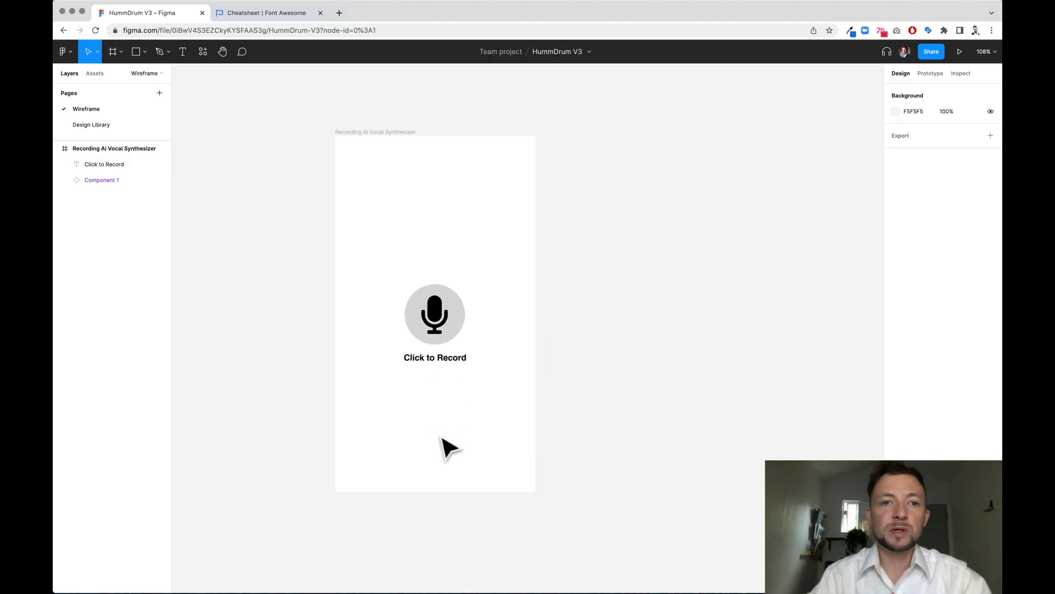
Duplicate the "Recording Ai Vocal Synthesizer" frame beside the original
key("super+v")
key("super+z")
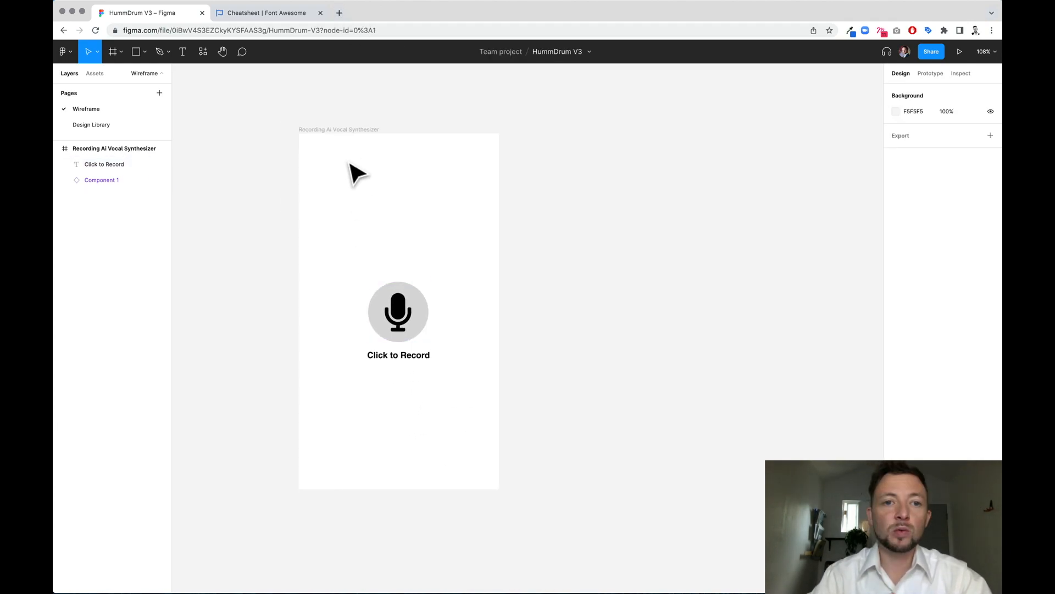
left_click(339, 131)
key("super+v")
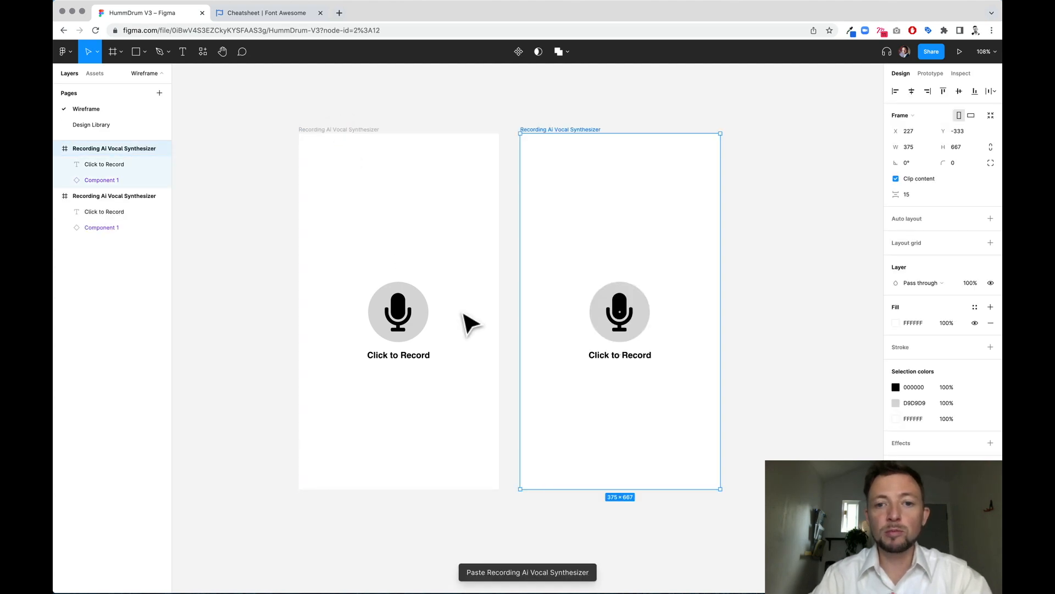
left_click(825, 287)
Rename the duplicated "Recording Ai Vocal Synthesizer" frame as "Microphone Permissions Prompt"
left_click(604, 307)
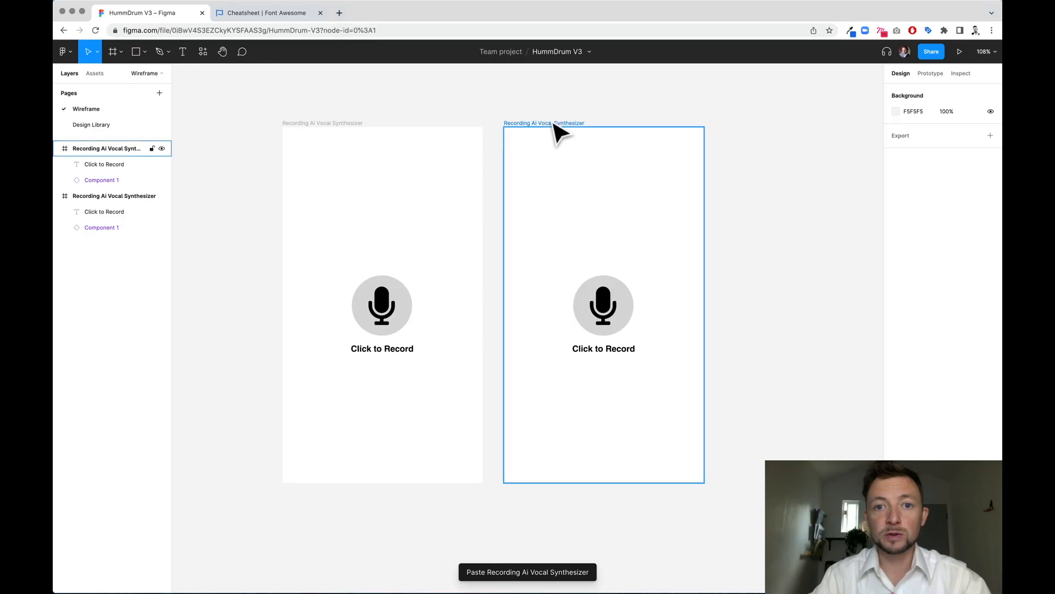
double_click(550, 125)
type("Micr")
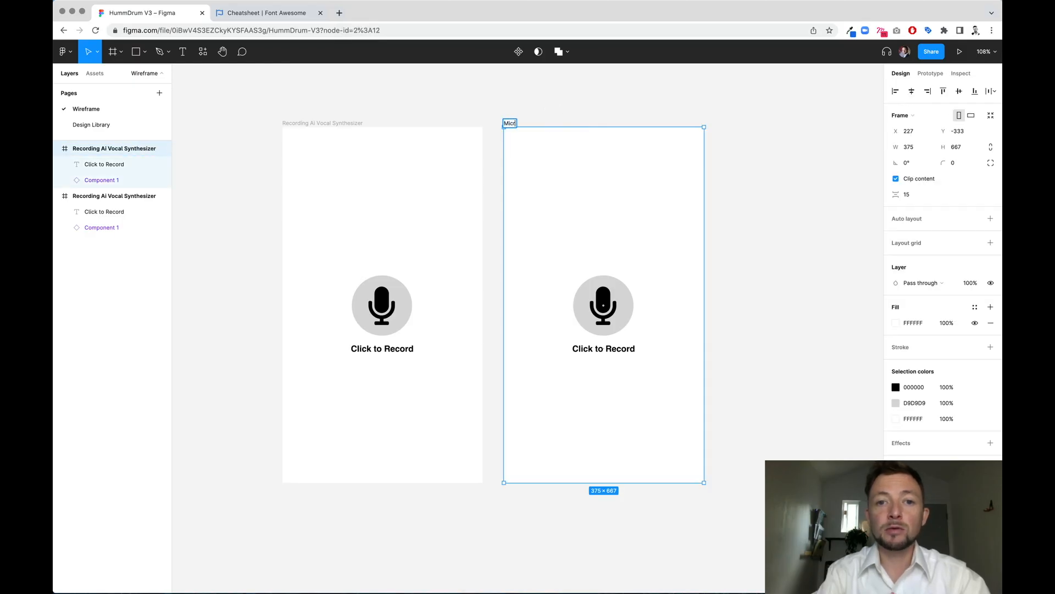
type("ophone Permissions Pr")
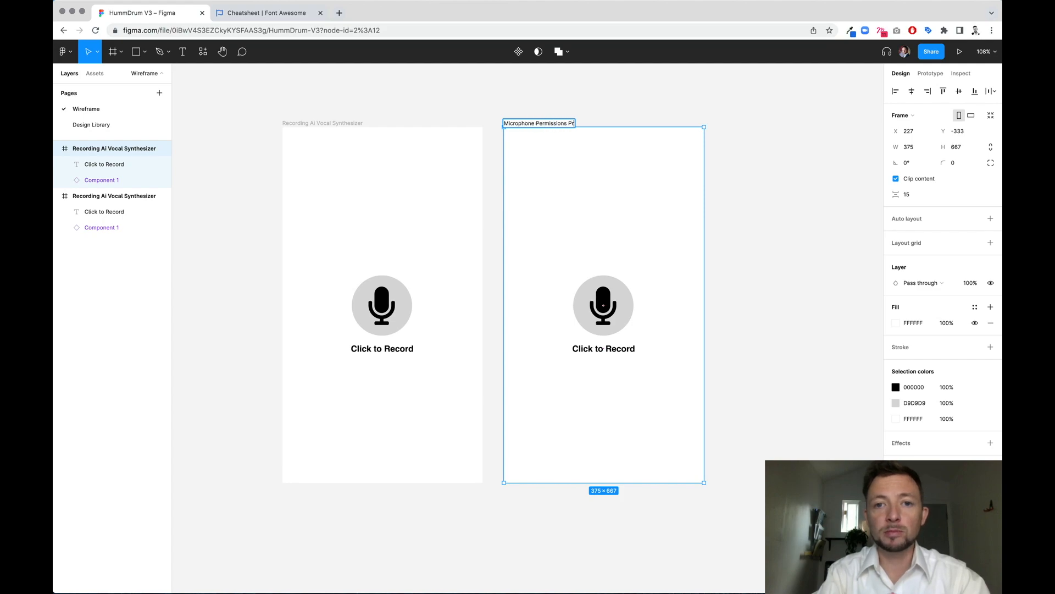
Search Google Images for "microphone permissions ios" in a new browser tab
left_click(341, 13)
type("ios micor")
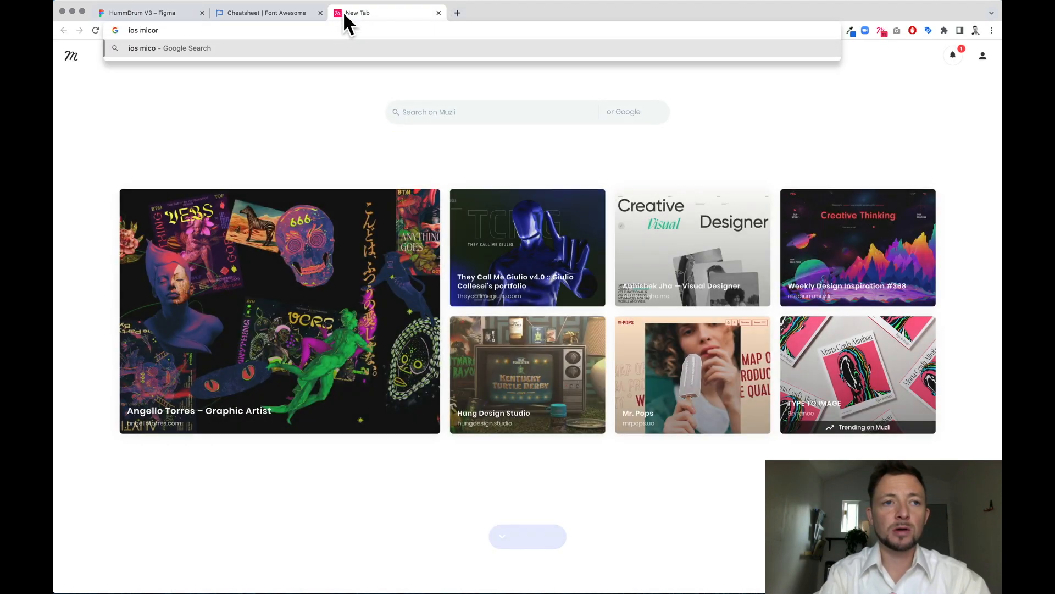
key("BackSpace")
key("BackSpace")
type("rophone permissions")
key("Return")
left_click(193, 94)
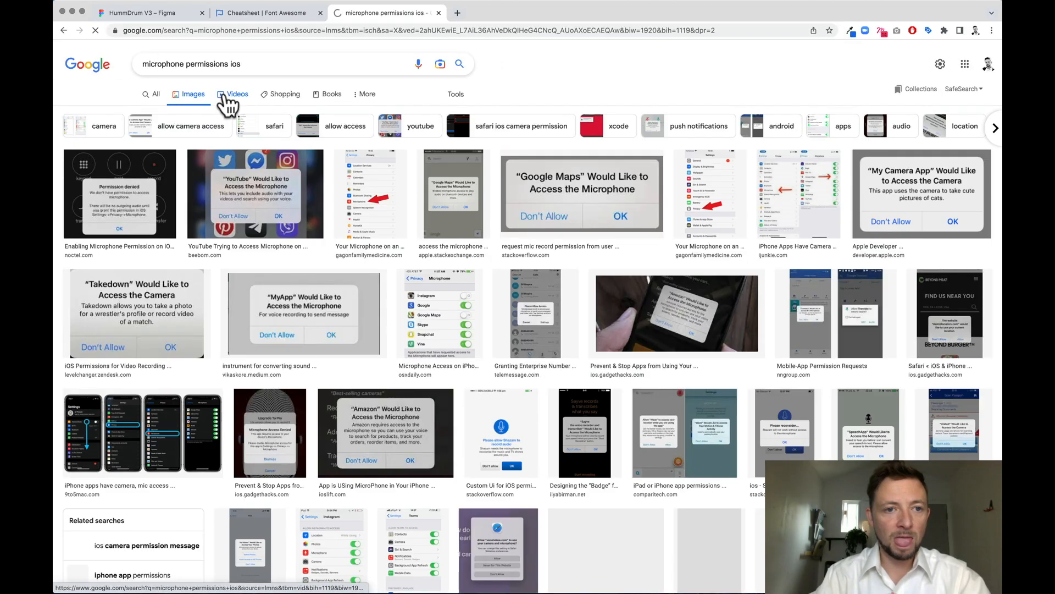
Copy the "Google Maps" Would Like to Access the Microphone image and paste it into the Microphone Permissions Prompt frame in Figma
left_click(608, 198)
right_click(783, 160)
left_click(826, 258)
key("super+w")
left_click(649, 347)
key("super+v")
Reduce the pasted permission image's height so it measures 262 × 116, centred on the frame
double_click(657, 351)
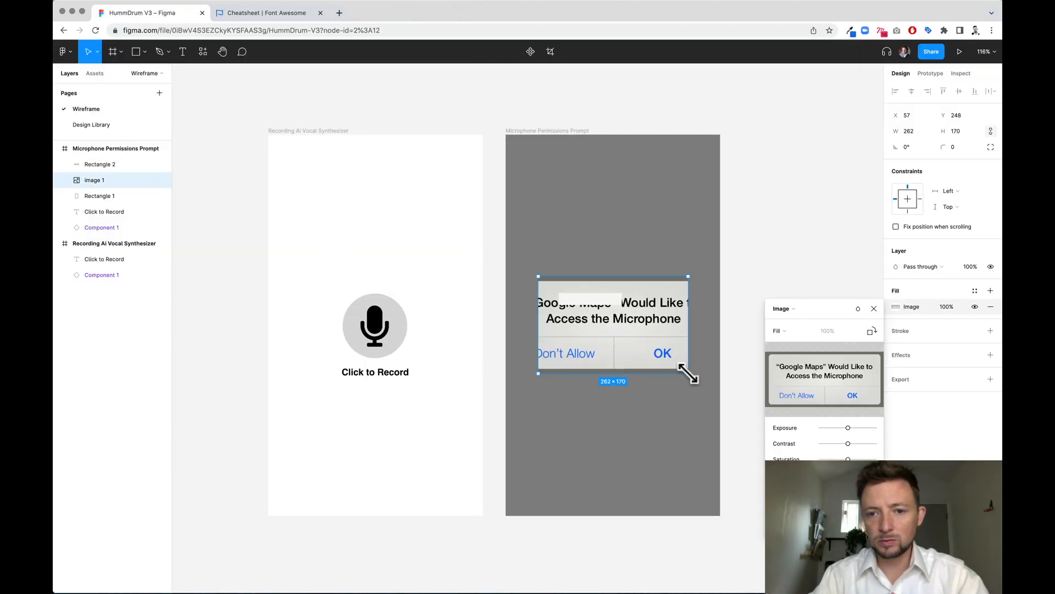
left_click_drag(660, 372, 659, 358)
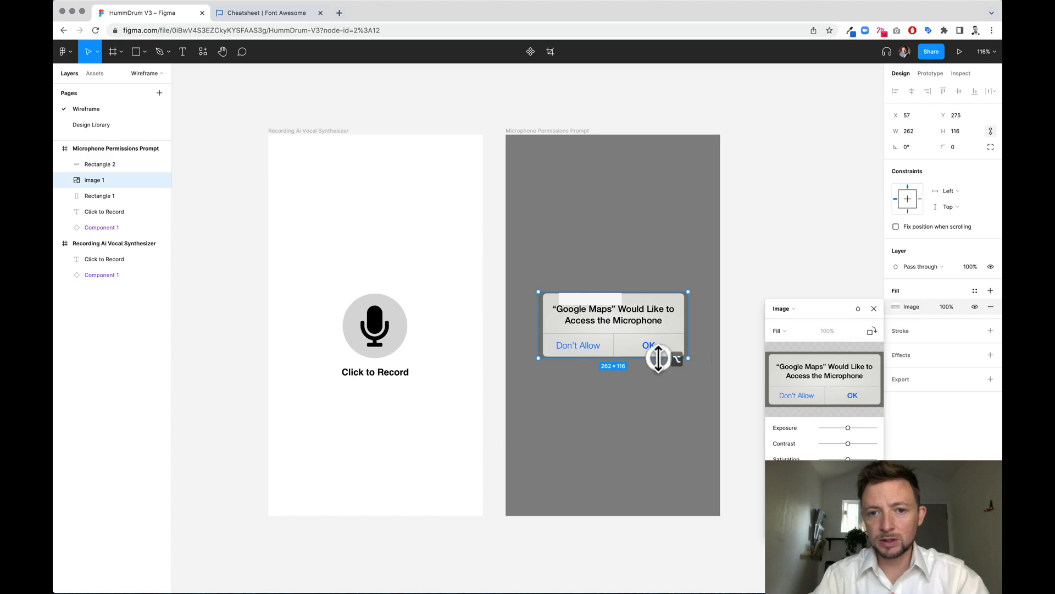
left_click(777, 264)
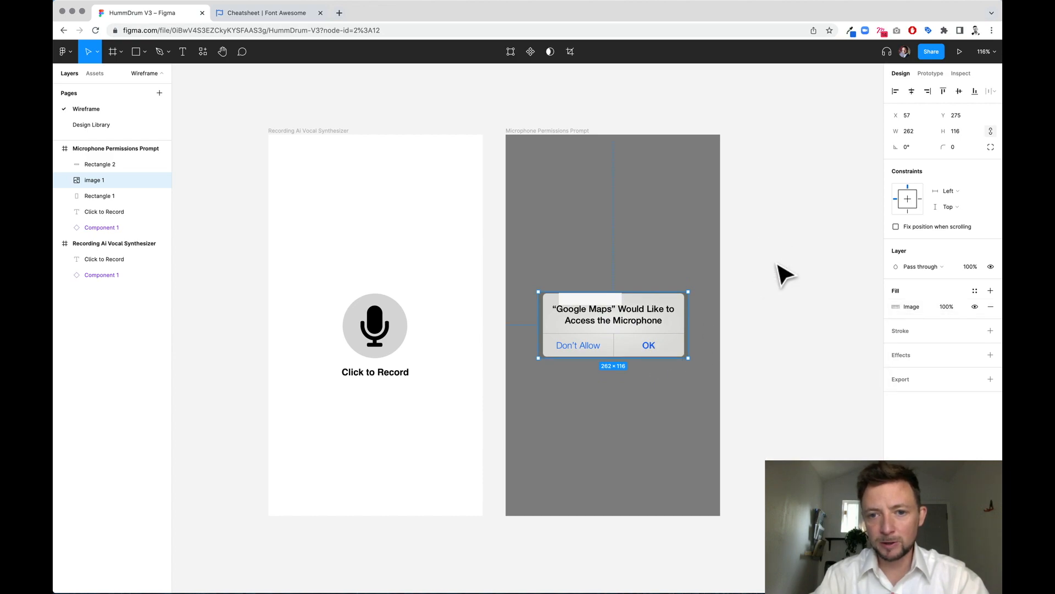
key("Escape")
Recolour the prompt screen's grey background to 7B7975, sampled from the edge of the permission image
left_click(687, 268)
key("i")
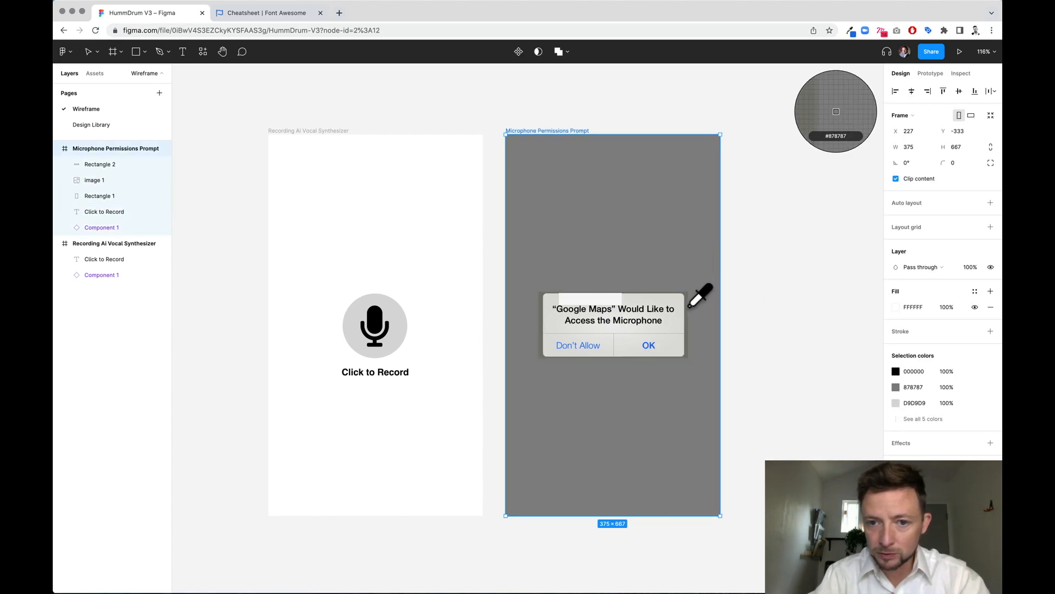
left_click(689, 309)
left_click(807, 302)
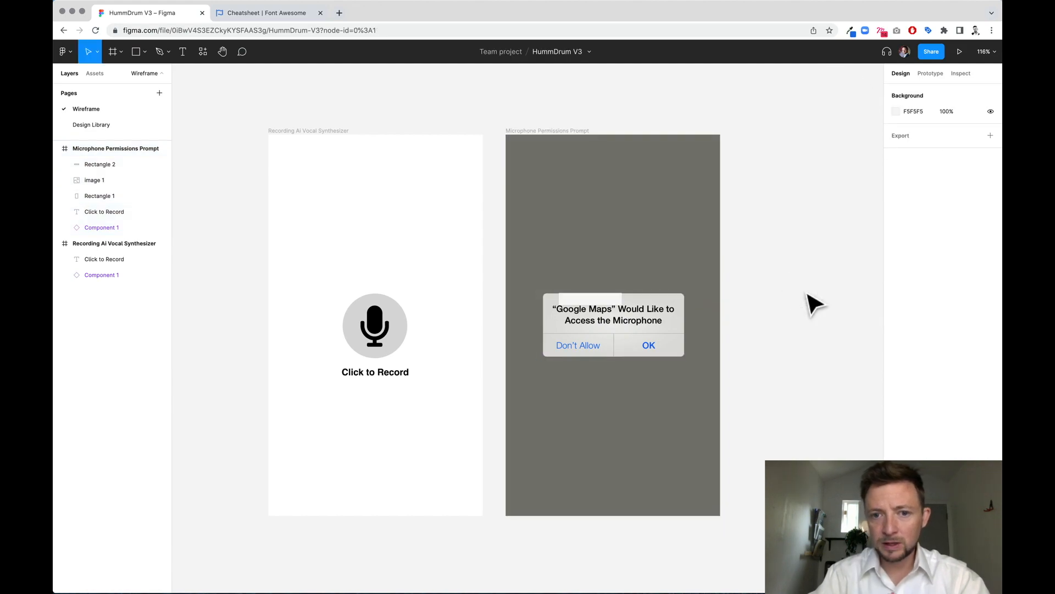
Fill the small cover rectangle with E1E0DF sampled from the dialog and place it over the "Google Maps" text
left_click(596, 301)
key("i")
left_click(634, 303)
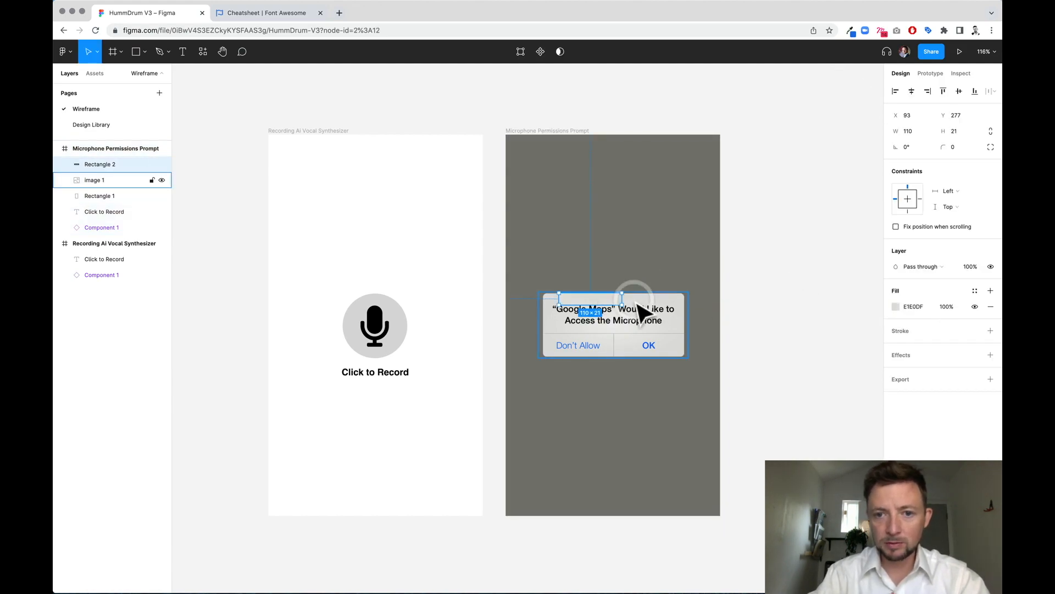
scroll(634, 300, "up", 5)
left_click_drag(595, 278, 568, 343)
left_click_drag(410, 321, 403, 322)
Add the text "HummDrum" and position it between the quotation marks in the permission dialog
key("t")
left_click(420, 318)
type("HummDrum")
key("Escape")
left_click_drag(495, 337, 529, 343)
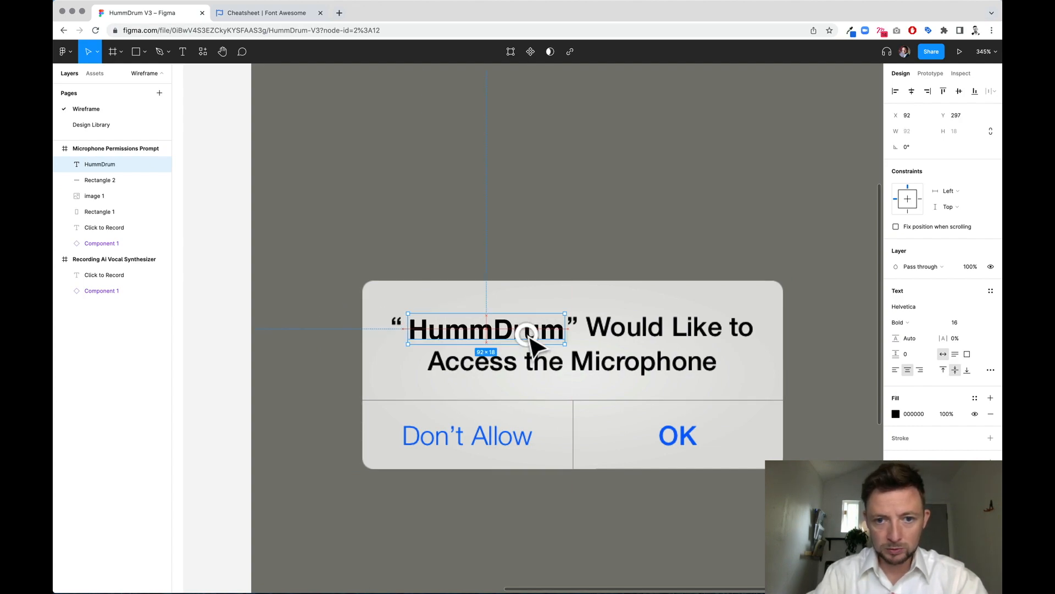
scroll(534, 344, "down", 5)
left_click(772, 314)
scroll(465, 337, "down", 3)
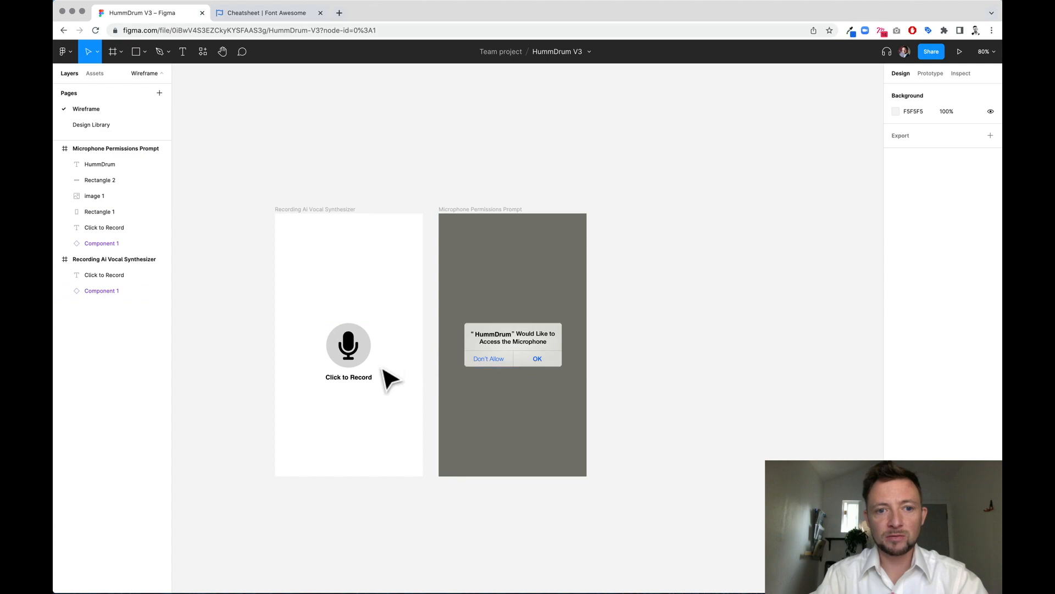
Create one component from the HummDrum text, Rectangle 2, image 1 and Rectangle 1 layers of the prompt frame
left_click(524, 399)
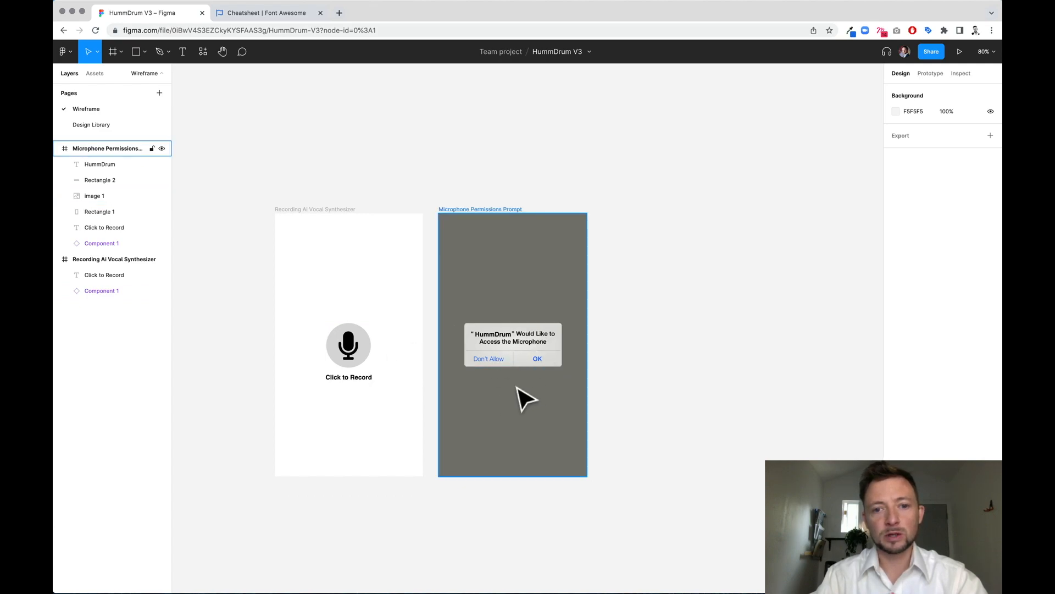
scroll(536, 429, "right", 3)
left_click(407, 182)
left_click(438, 217)
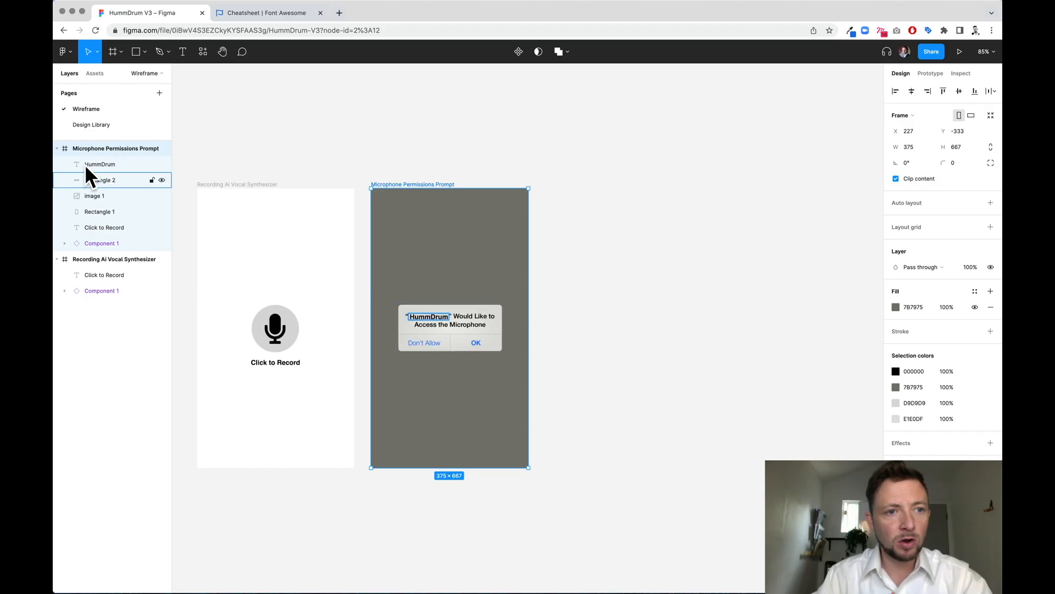
left_click(85, 164)
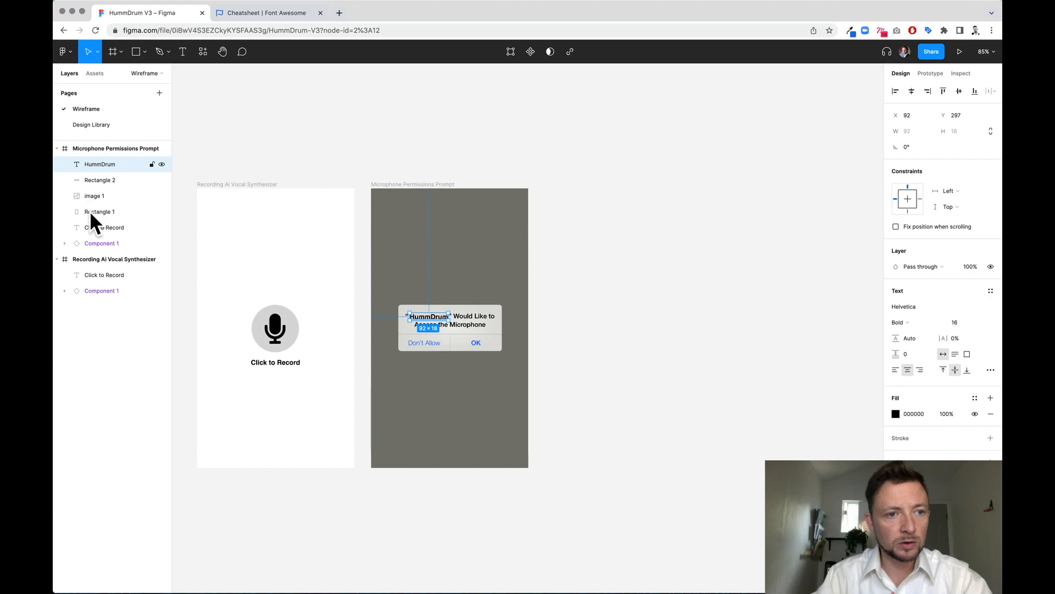
left_click(91, 215, "shift")
right_click(92, 175)
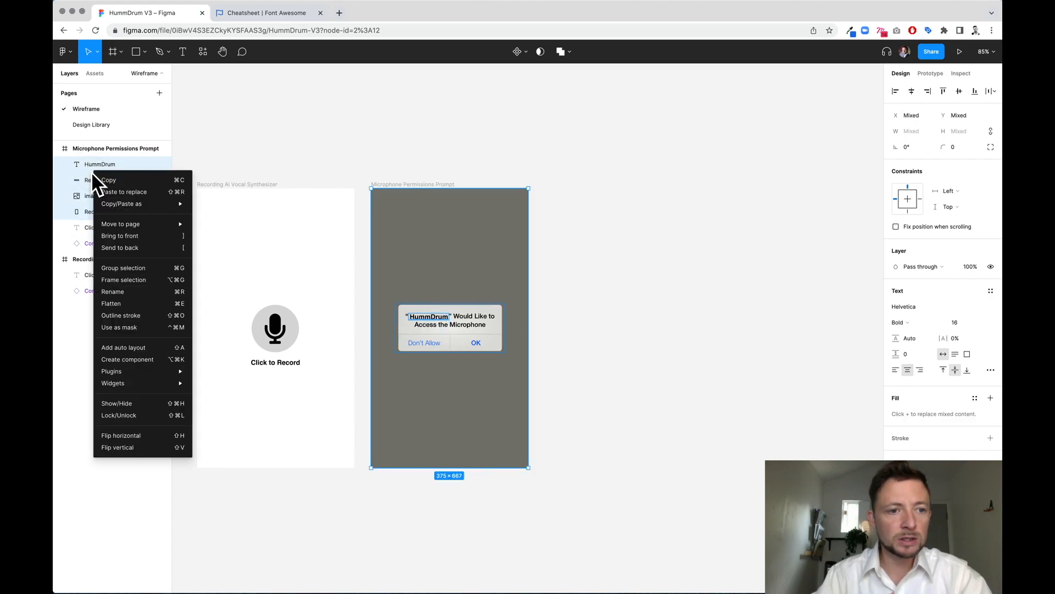
left_click(146, 358)
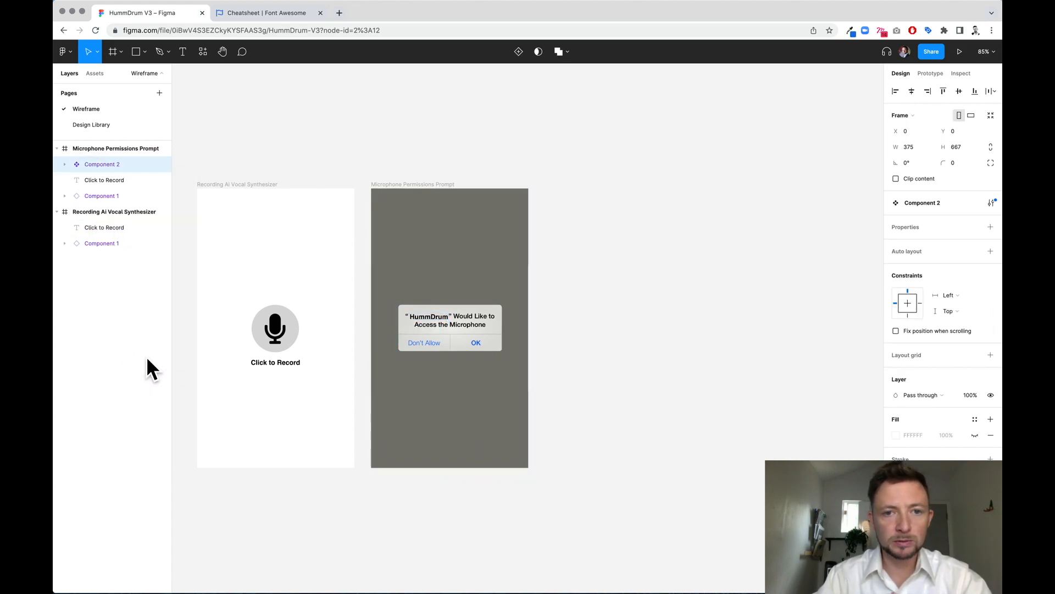
Cut the permission dialog component from the prompt frame and paste it on the Design Library page beside the microphone button component
double_click(100, 164)
left_click(73, 164)
scroll(471, 283, "left", 5)
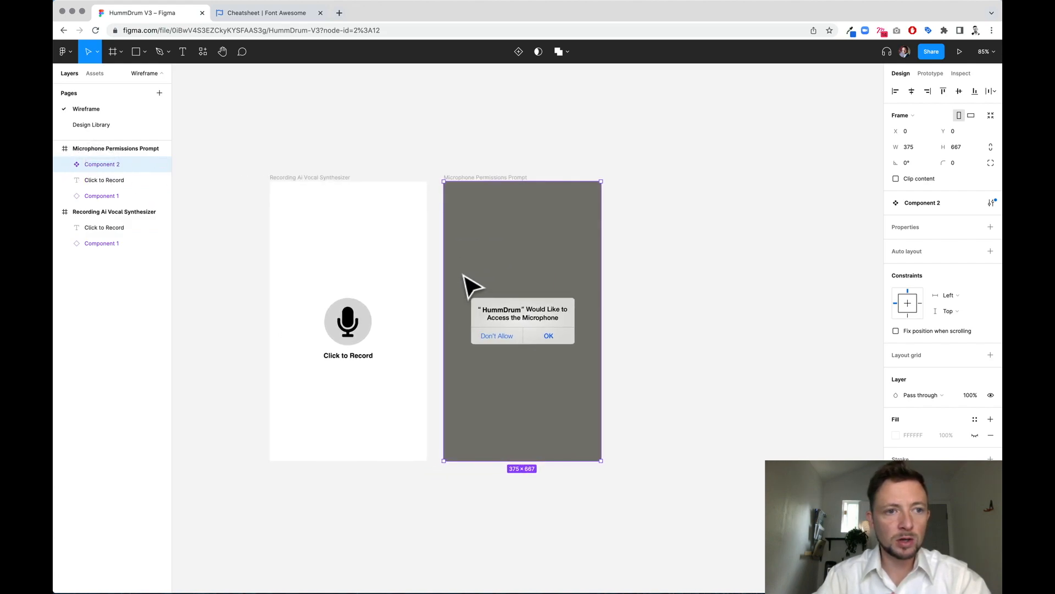
left_click(126, 164)
key("super+x")
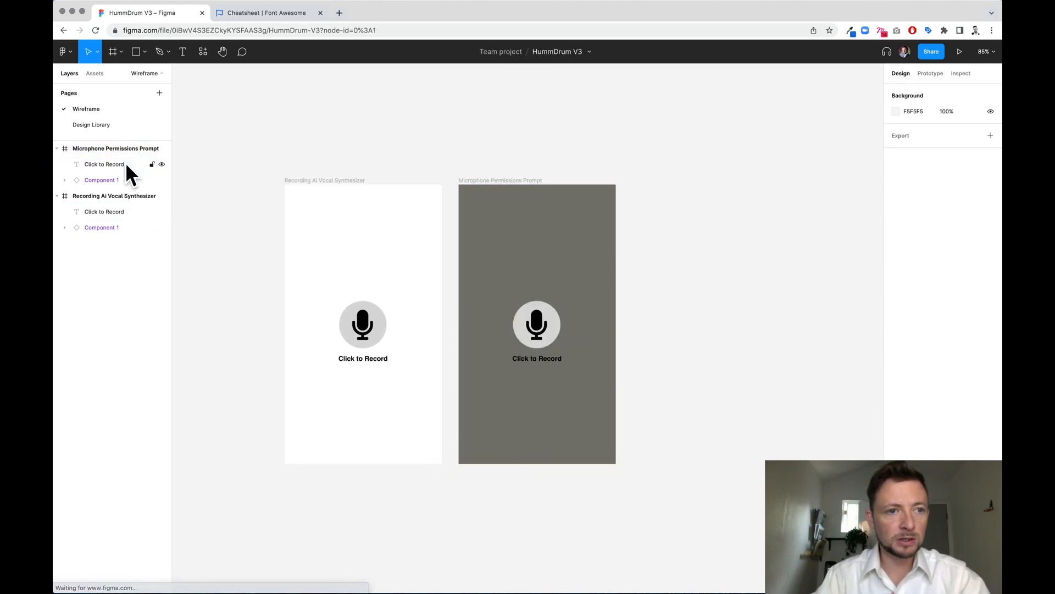
left_click(116, 124)
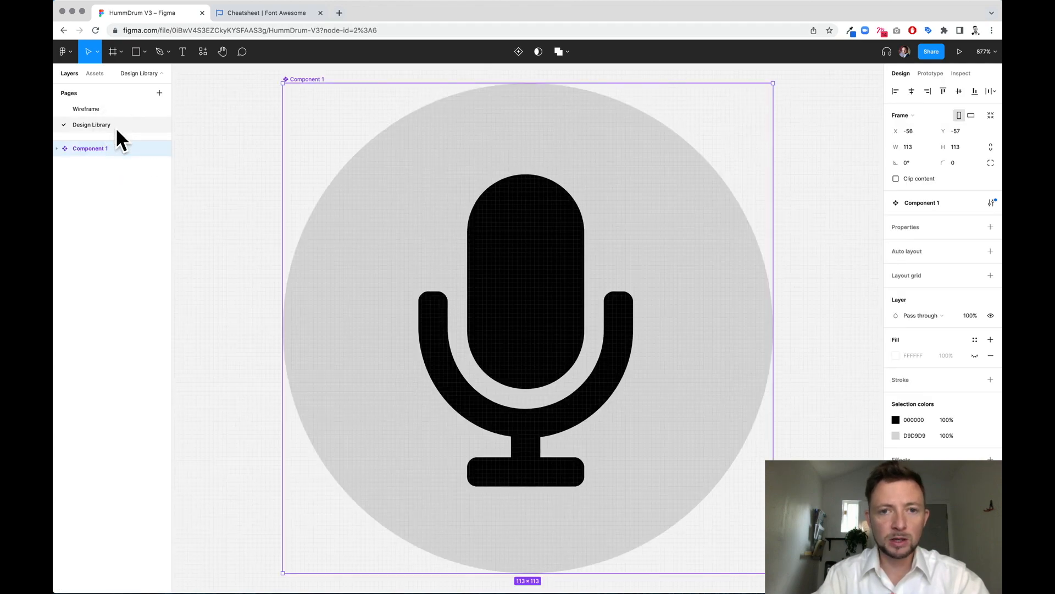
scroll(260, 315, "down", 5)
key("super+v")
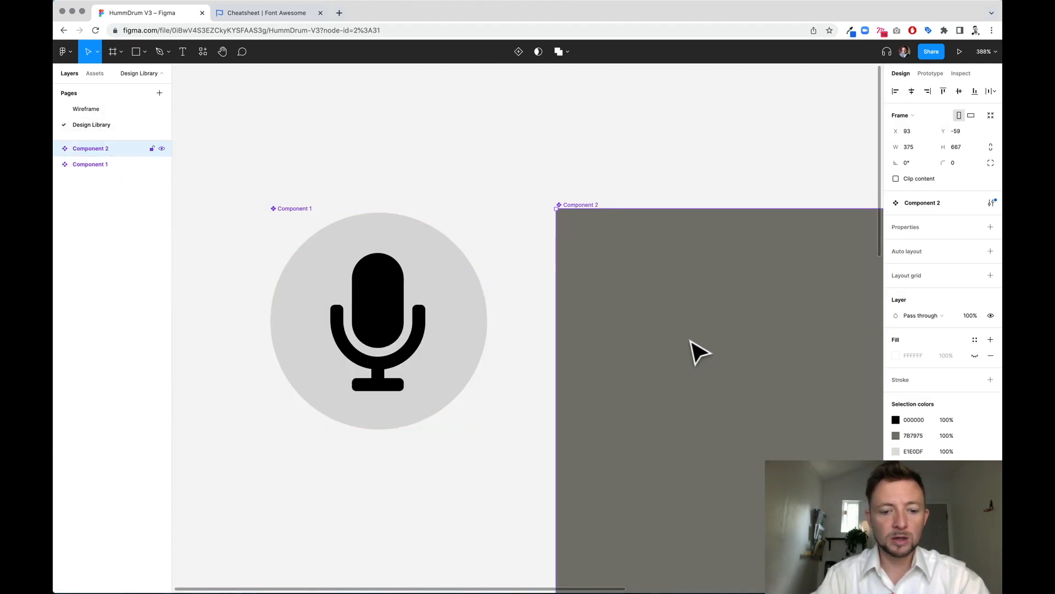
Return to the Wireframe page and paste an instance of Component 2 into the Microphone Permissions Prompt frame
left_click(102, 110)
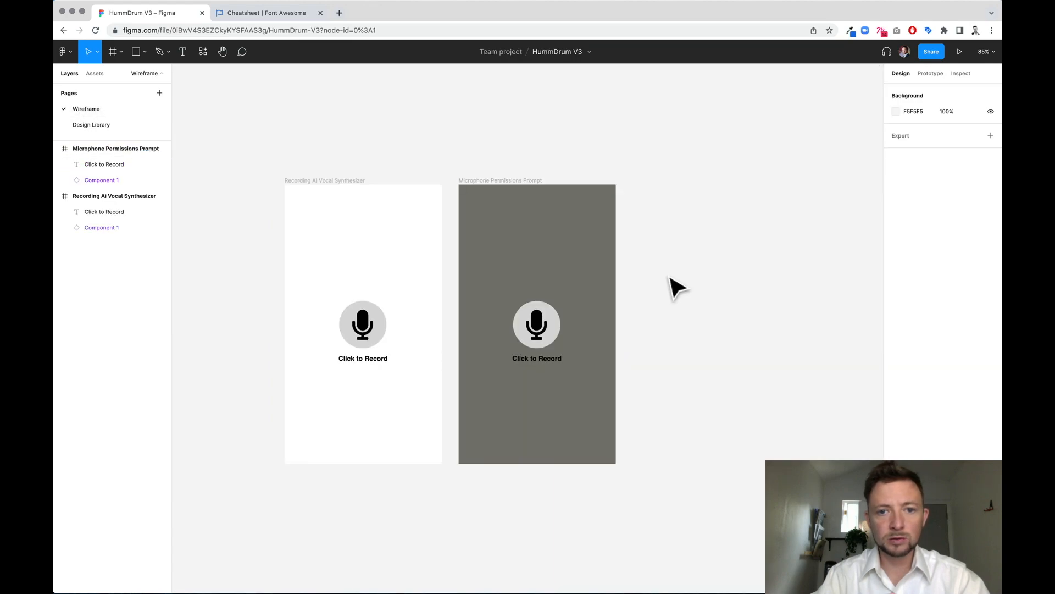
scroll(673, 292, "right", 2)
left_click(438, 183)
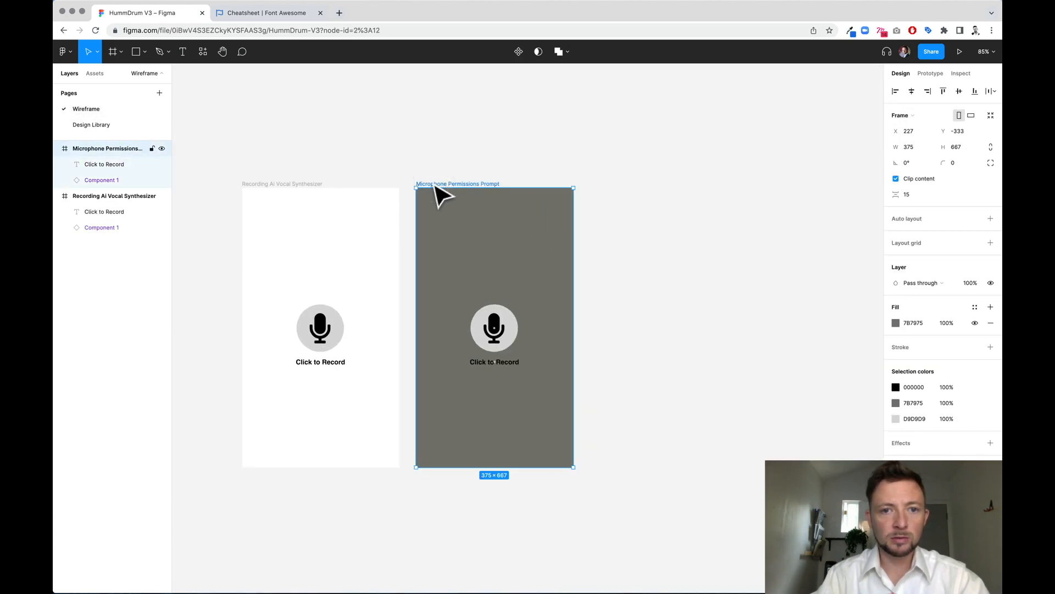
key("super+v")
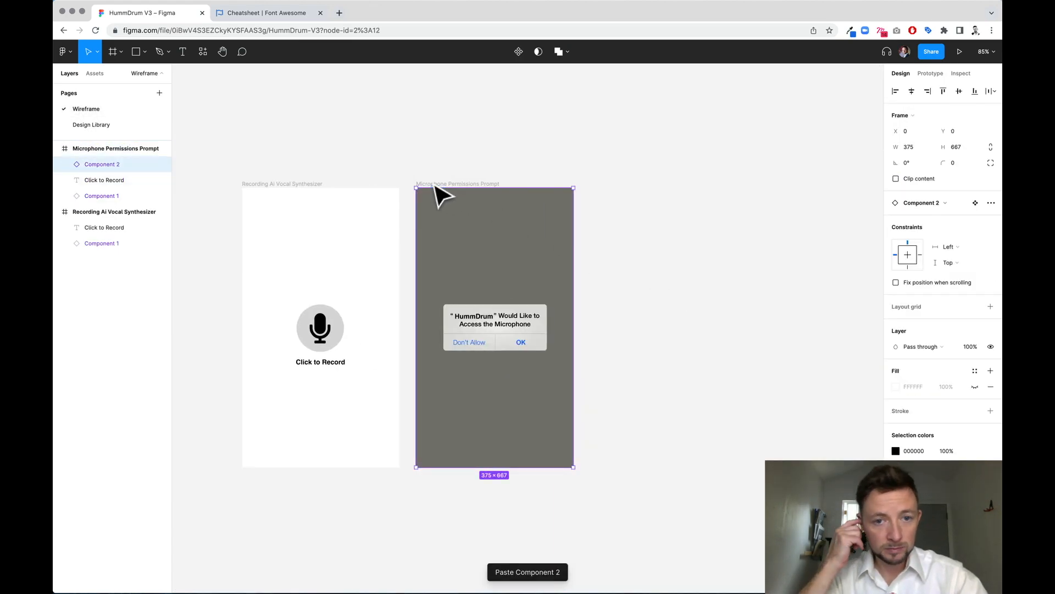
Duplicate the Microphone Permissions Prompt frame beside the original
left_click(438, 185)
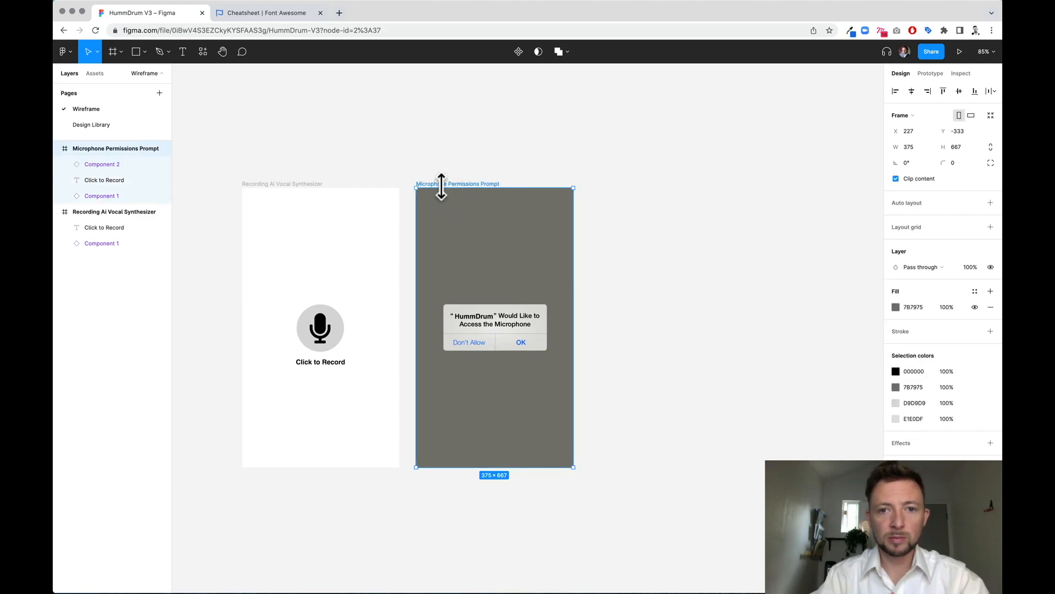
key("super+c")
key("super+v")
scroll(749, 388, "right", 3)
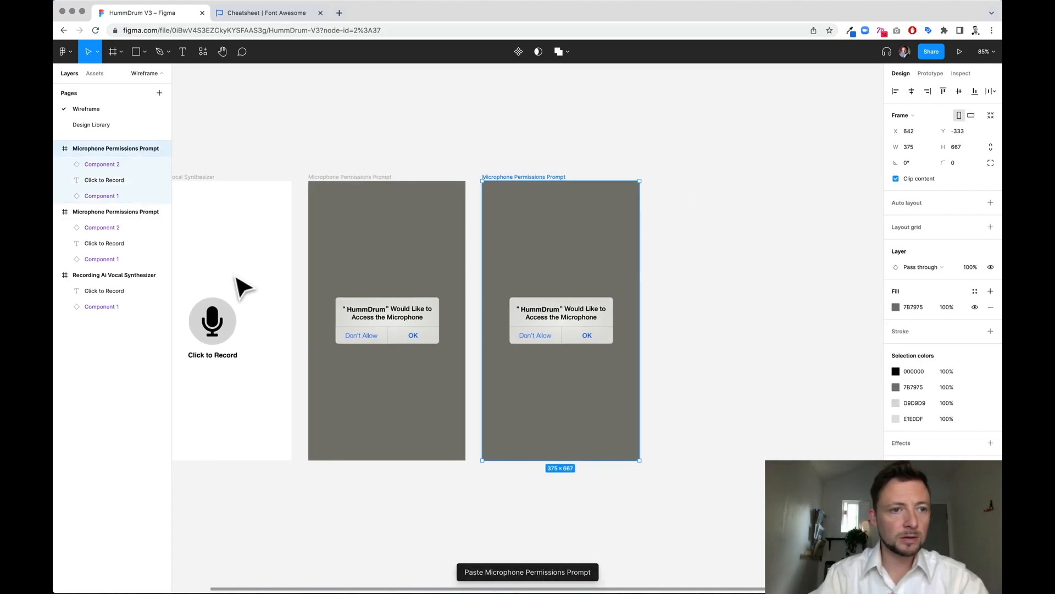
Hide the Component 2 layer in the duplicated prompt frame
left_click(104, 164)
left_click(162, 164)
left_click(163, 163)
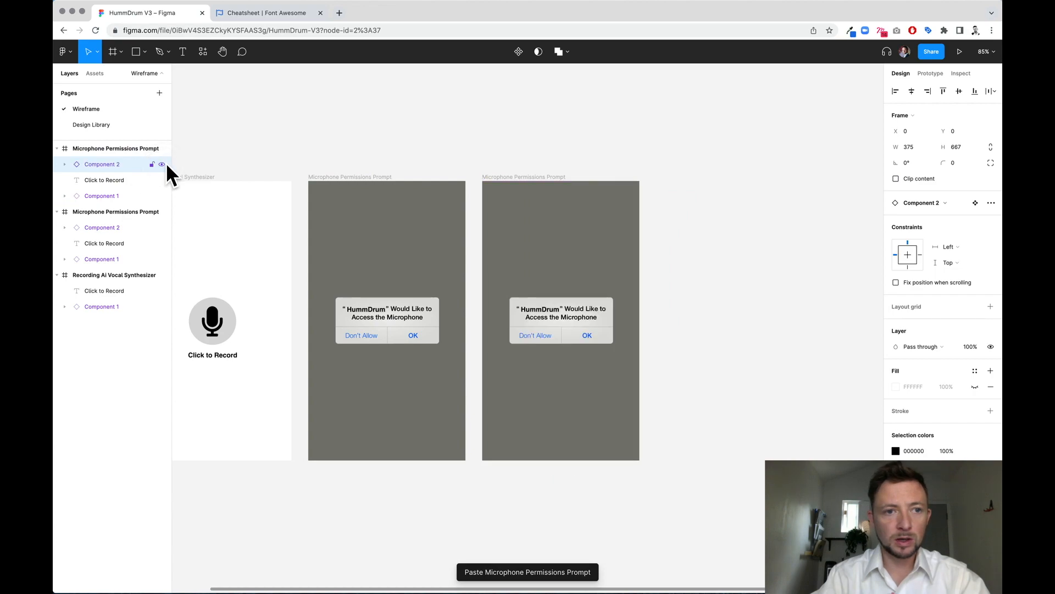
left_click(161, 164)
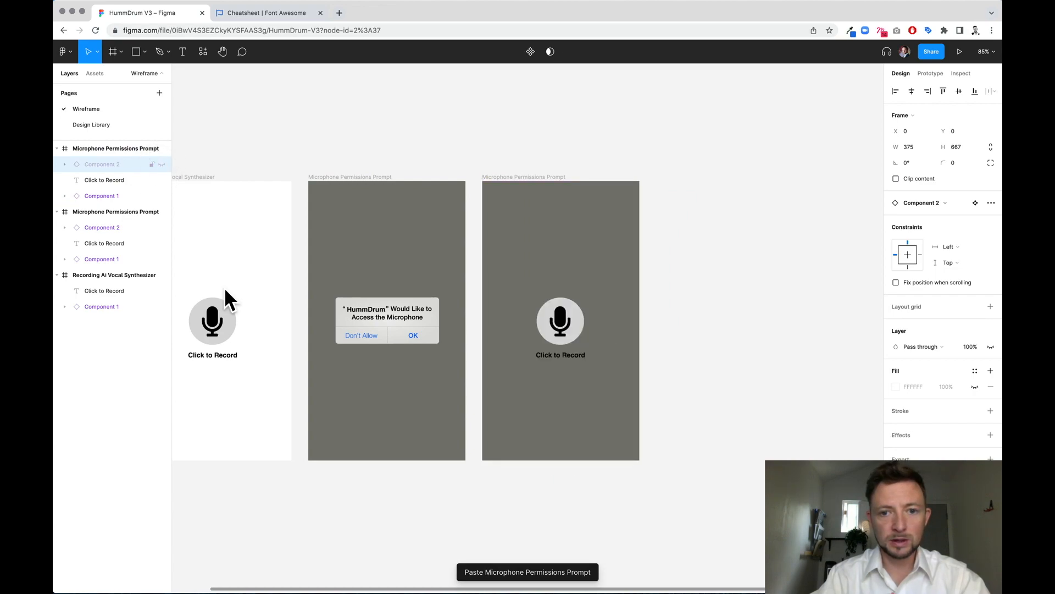
Set the duplicated prompt frame's fill colour to white, FFFFFF
left_click(101, 149)
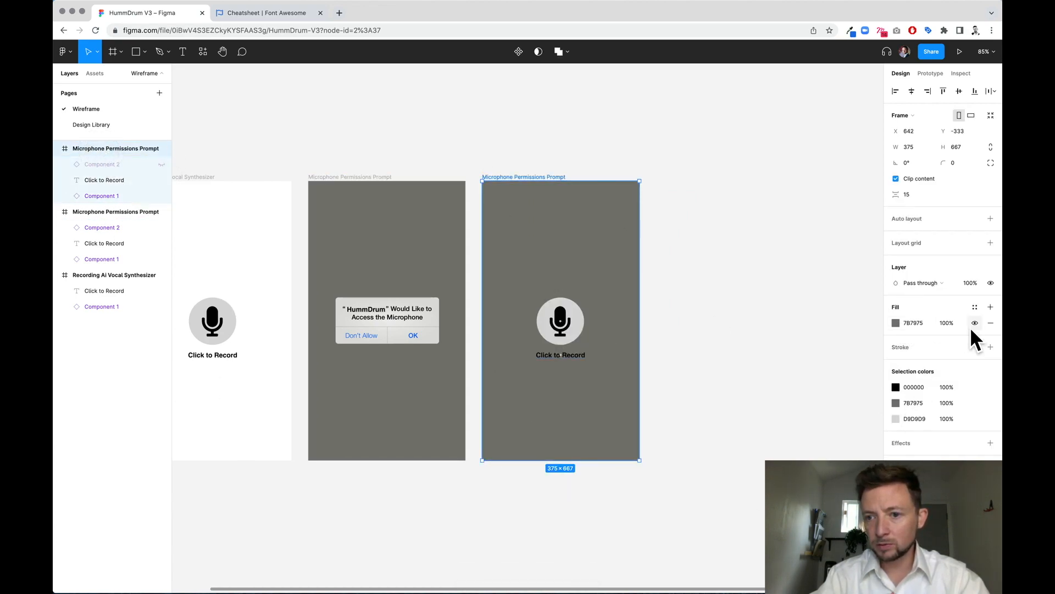
left_click(895, 323)
left_click_drag(859, 401, 654, 253)
left_click(654, 253)
scroll(659, 262, "left", 3)
scroll(660, 263, "down", 2)
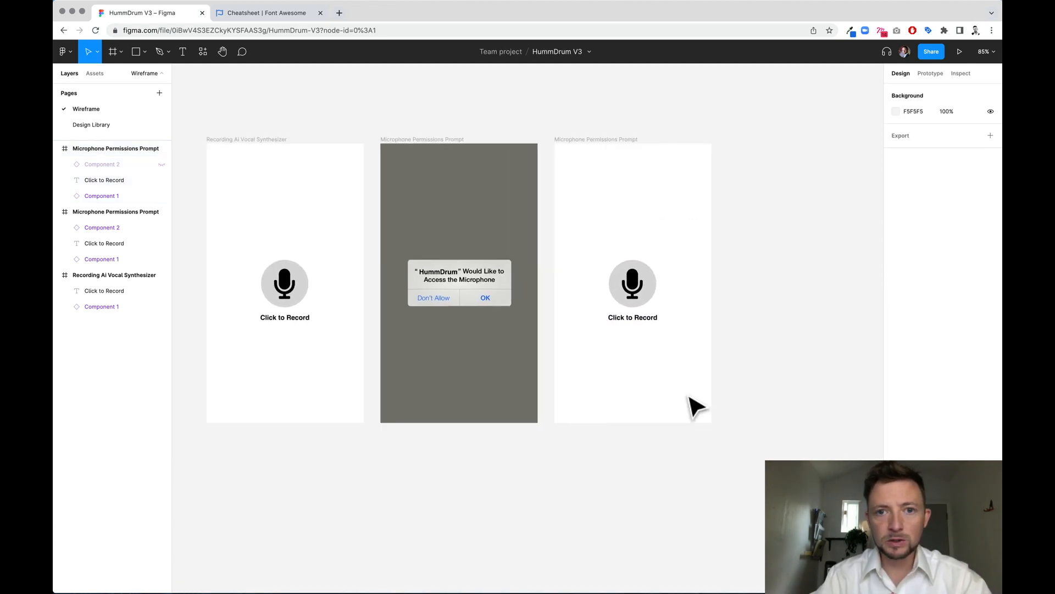
Rename the third frame as "Listening Screen"
left_click(604, 144)
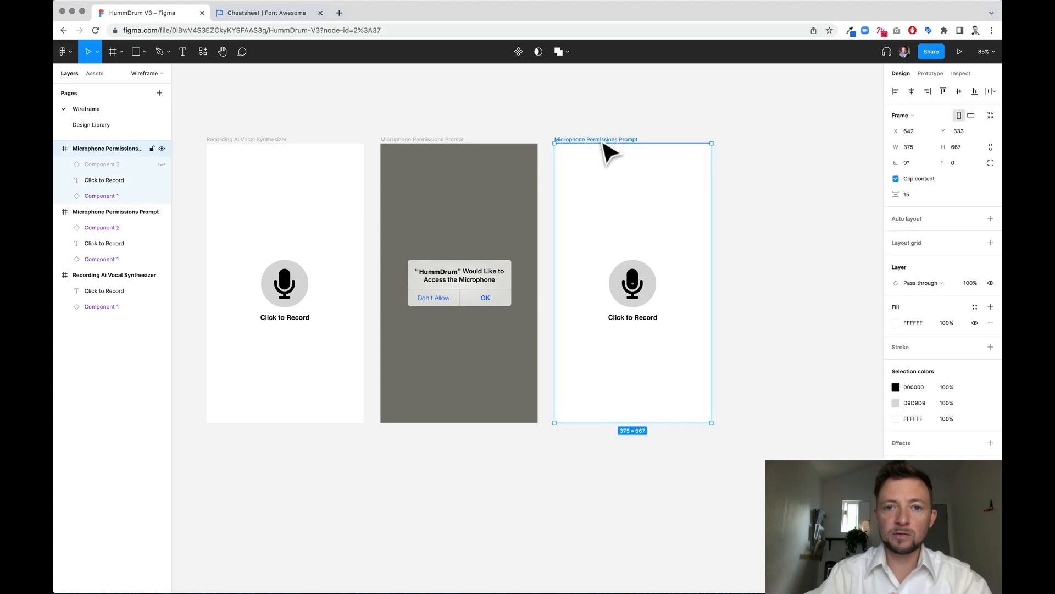
double_click(601, 140)
type("Listenin")
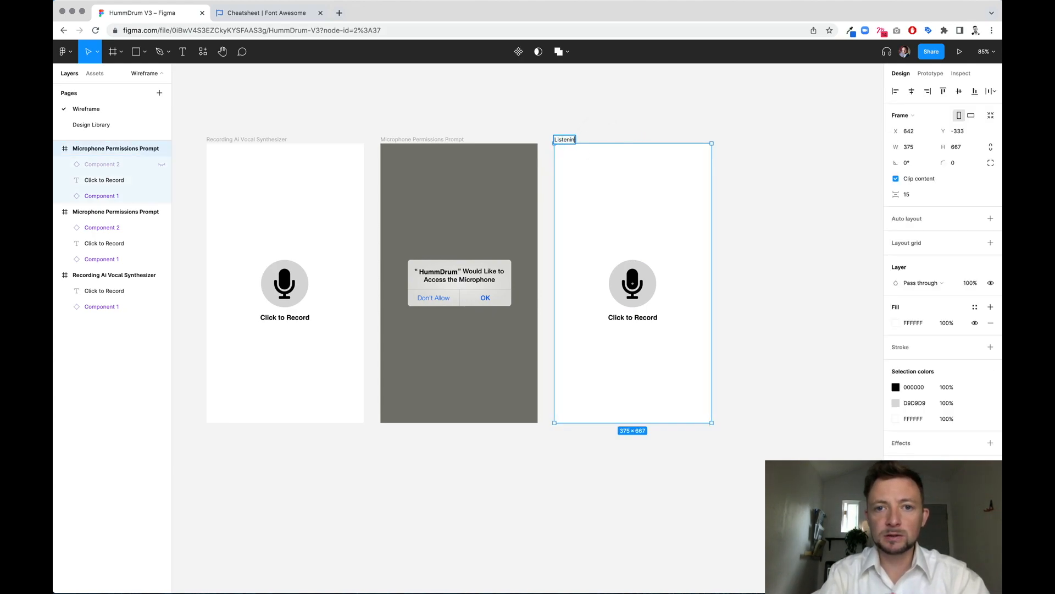
type("g Scree")
type("n")
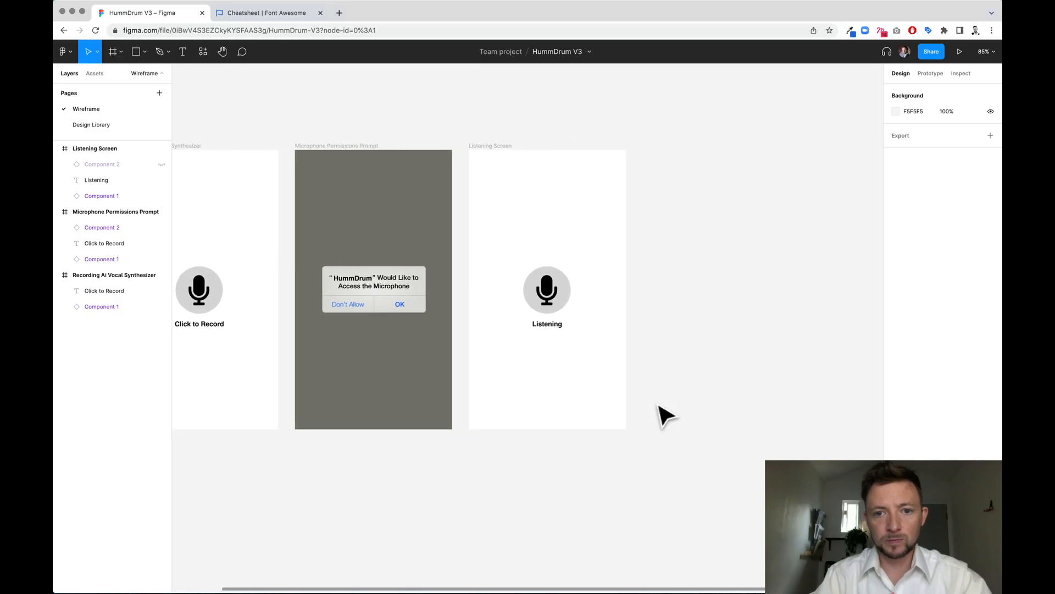
scroll(659, 412, "right", 2)
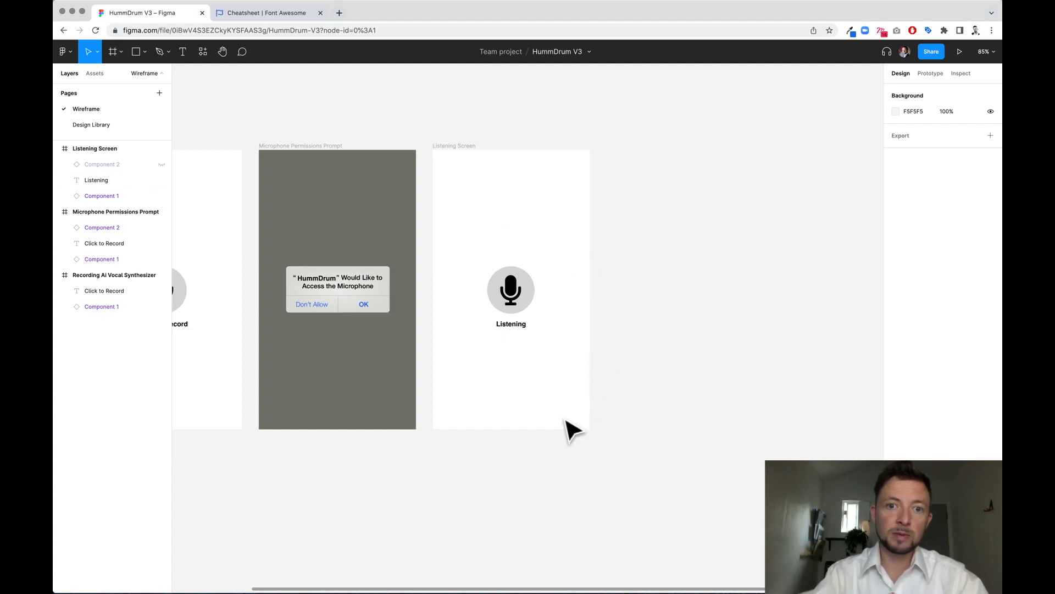
Open a new browser tab for a Shazam app GIF search
scroll(572, 429, "right", 2)
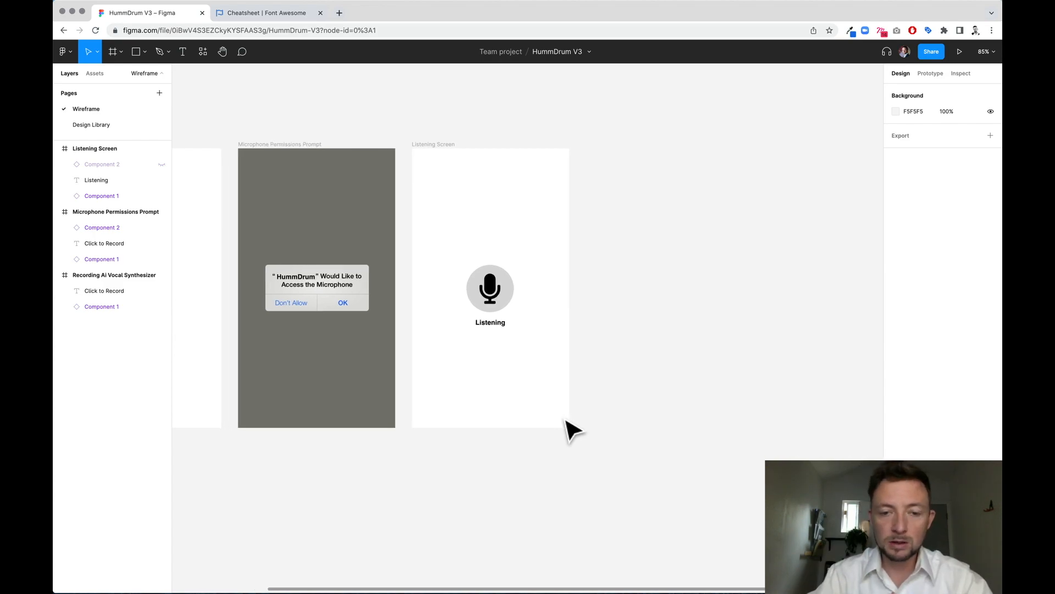
scroll(567, 421, "up", 3)
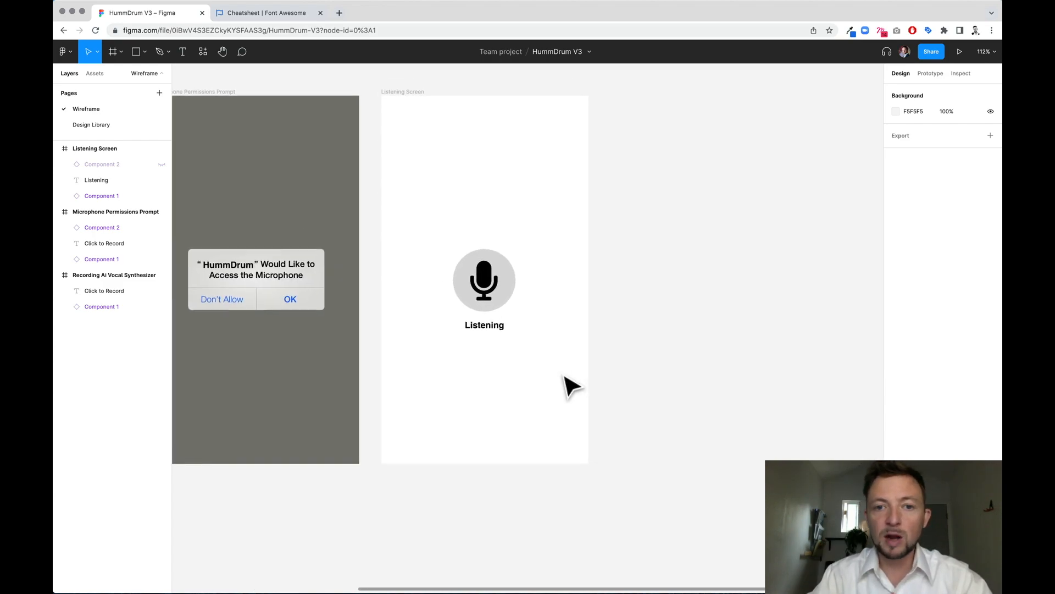
left_click(340, 13)
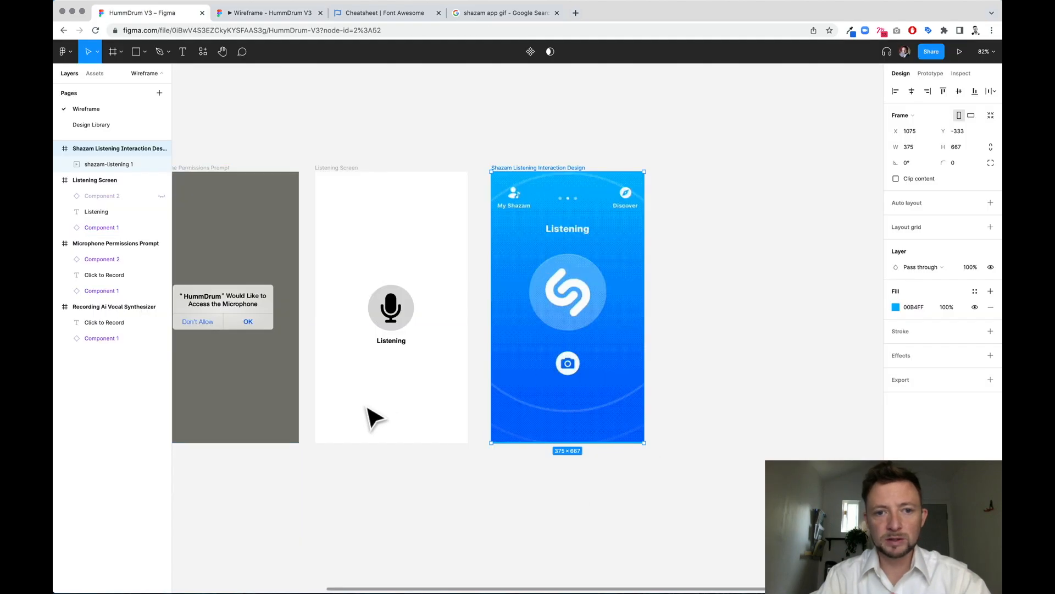
Add a "times" icon in Font Awesome 5 Free Solid at size 36 to the upper-right corner of the Listening Screen frame
scroll(370, 416, "left", 3)
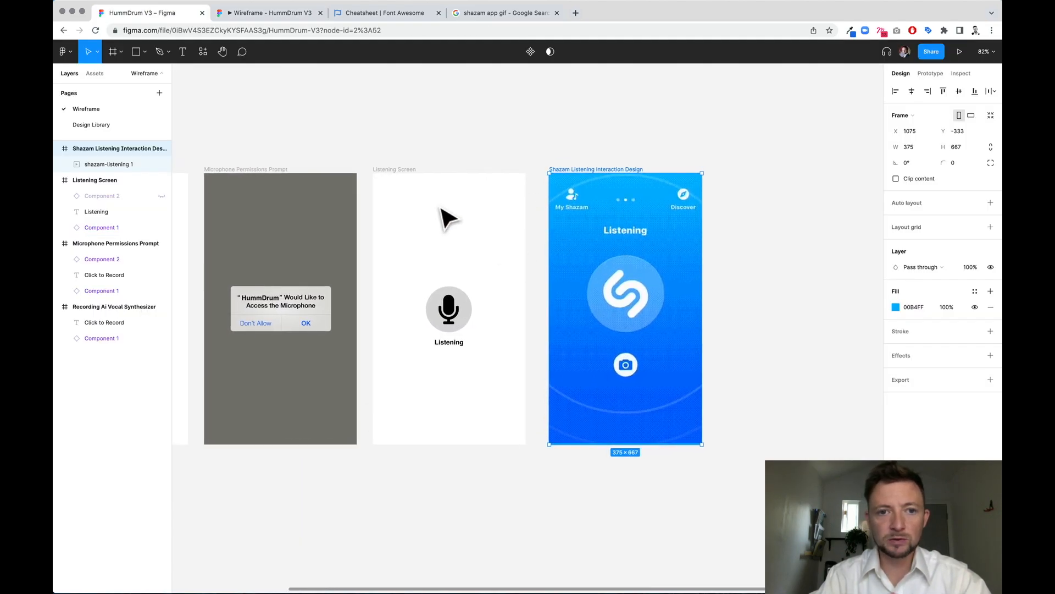
key("t")
left_click(407, 214)
key("Tab")
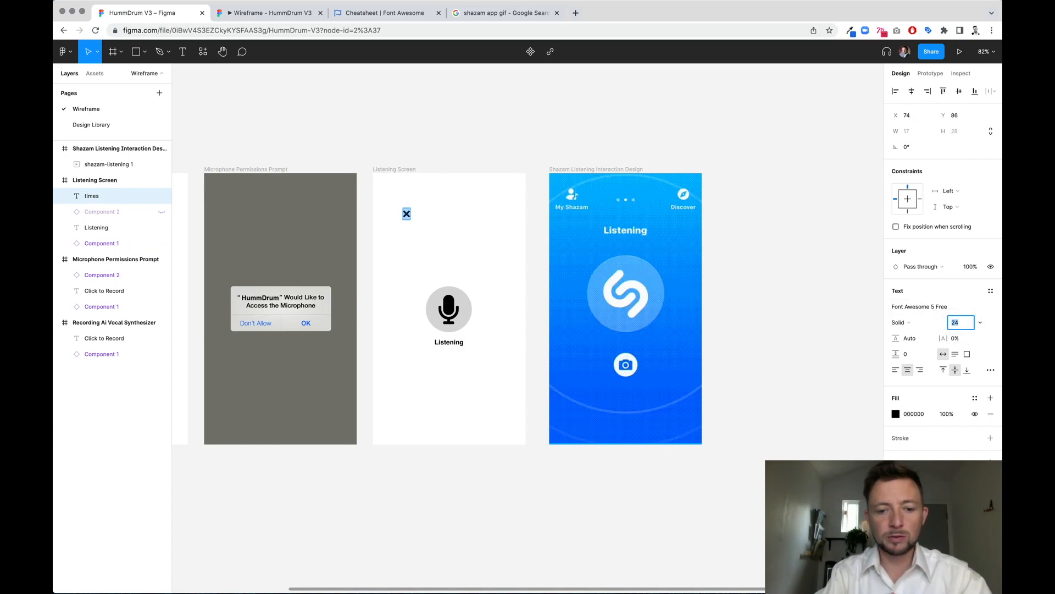
type("36")
key("Return")
left_click_drag(409, 218, 516, 195)
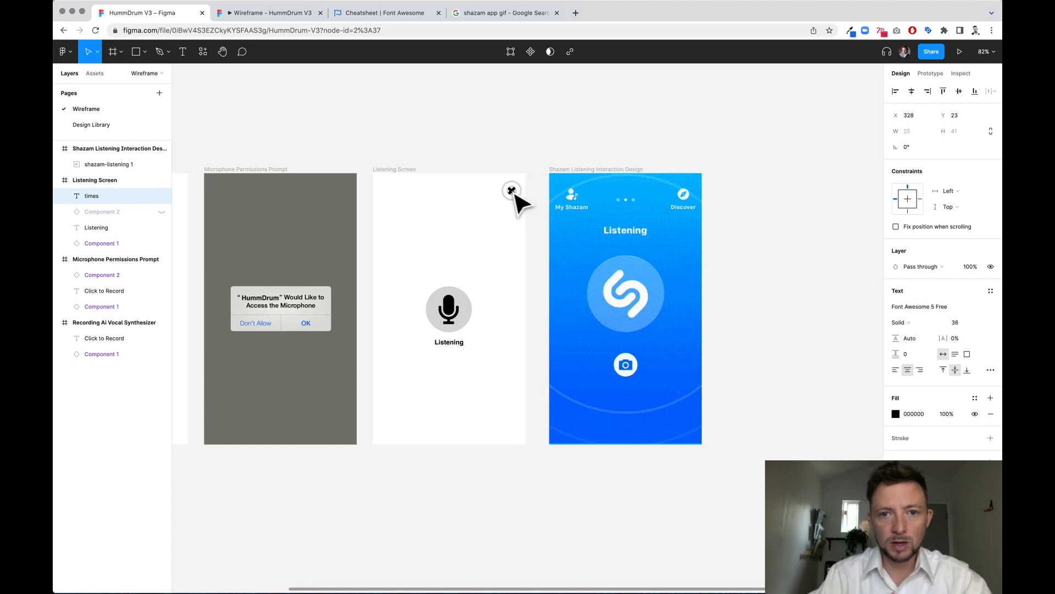
left_click(503, 231)
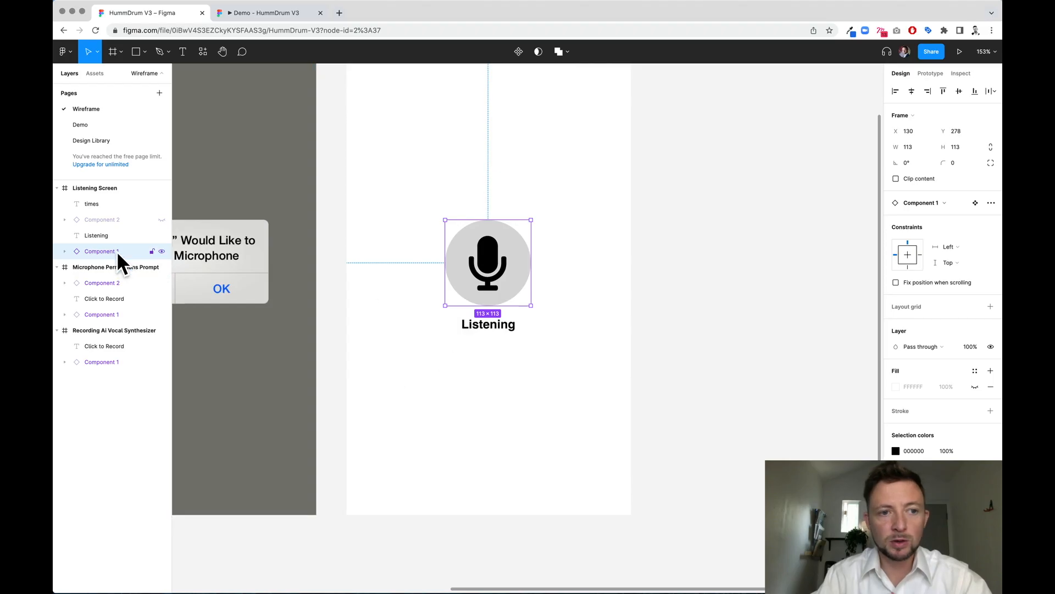
Go to the main component of the Listening Screen's microphone instance and rename it as "Microphone"
right_click(484, 283)
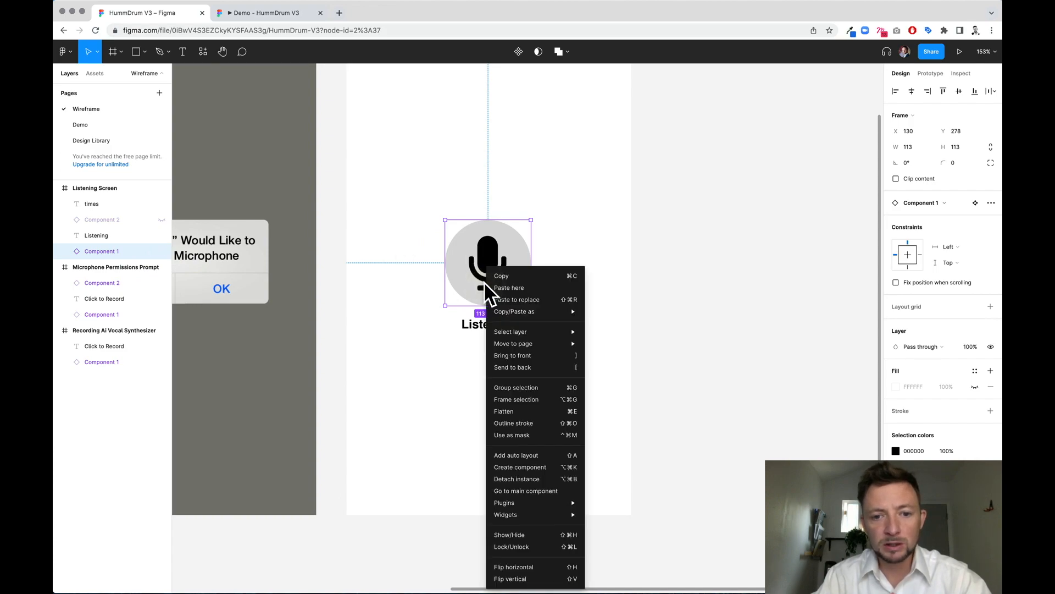
left_click(525, 491)
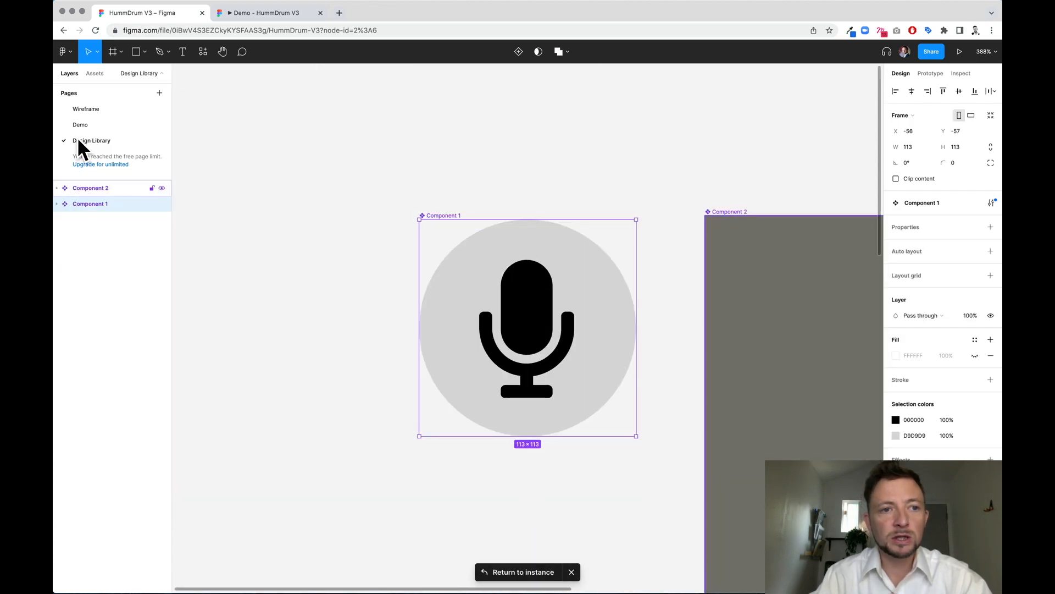
double_click(110, 202)
type("Micropho")
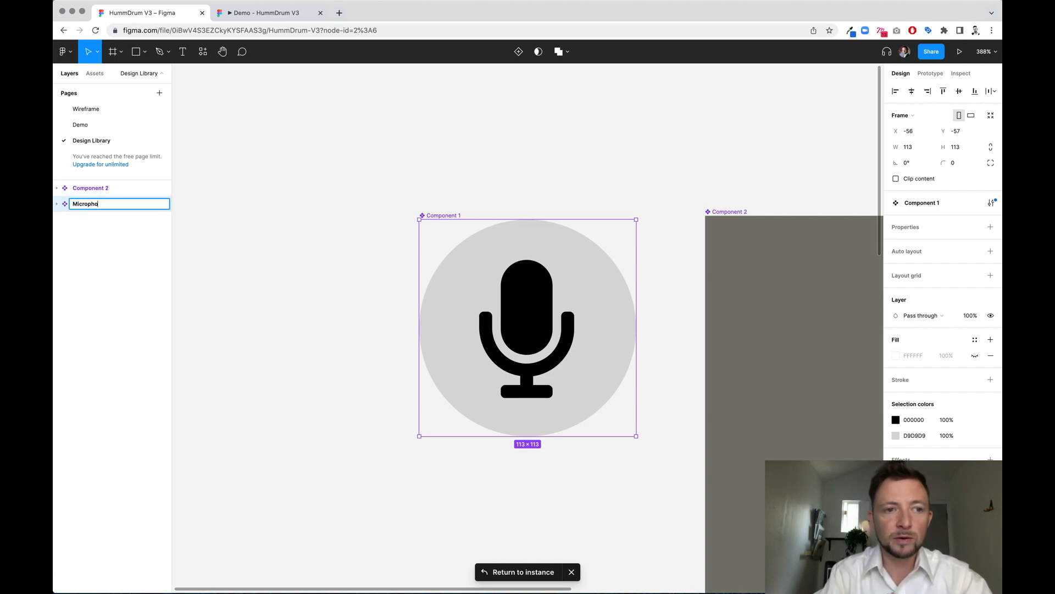
type("ne")
Rename Component 2 as "Permissions Prompt" and move the Microphone component above it in the layer order
double_click(93, 189)
type("Permissions Prompt")
left_click_drag(115, 201, 114, 183)
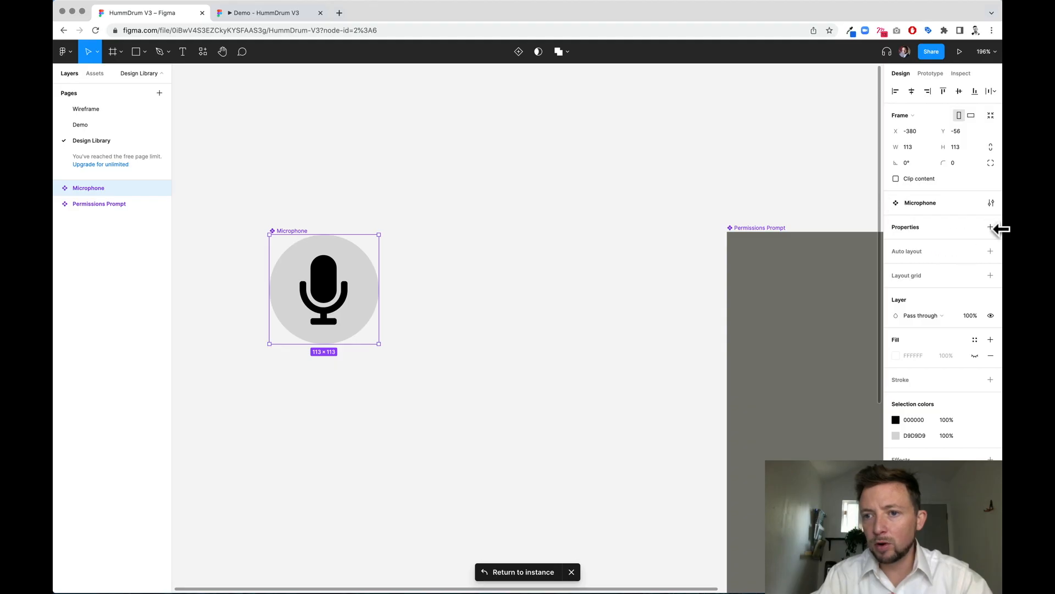
Add a variant property to the Microphone component and create a second variant
left_click(990, 227)
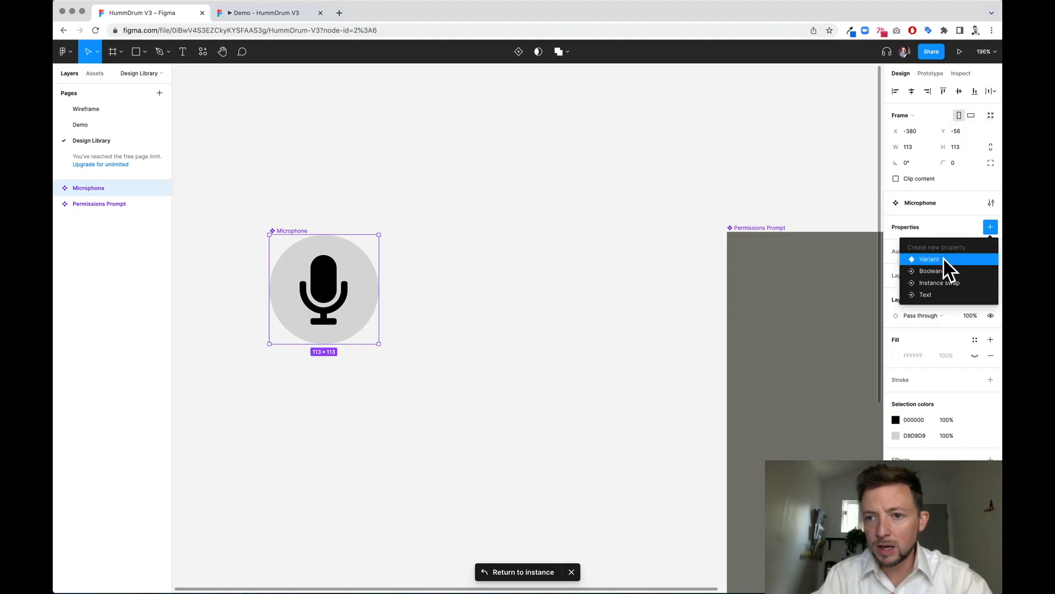
left_click(945, 258)
left_click(324, 380)
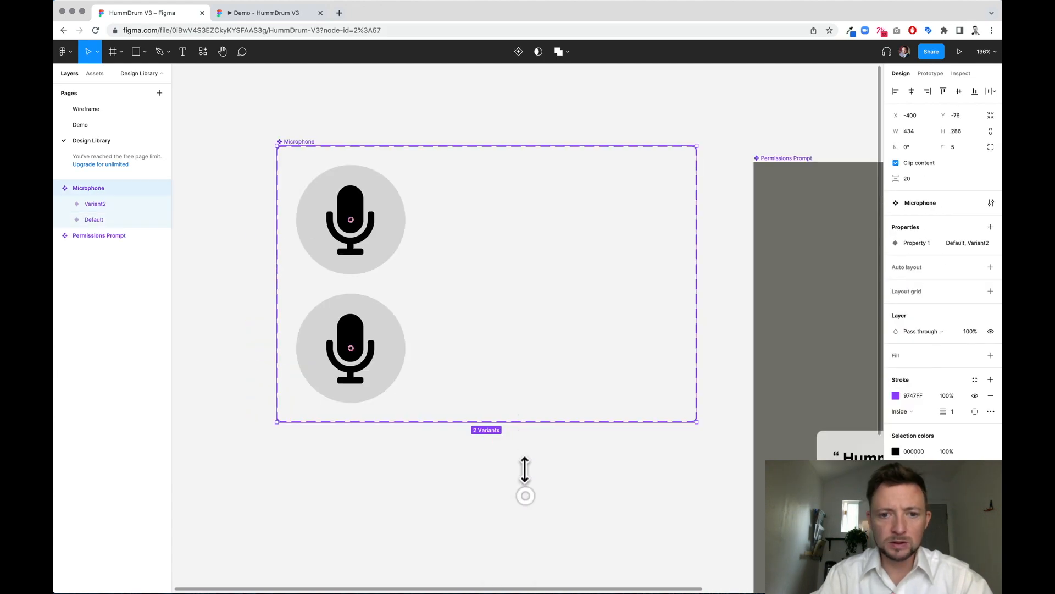
Enlarge the Microphone component set downward and move the second variant to X 161, Y 315
left_click_drag(525, 467, 525, 537)
key("minus")
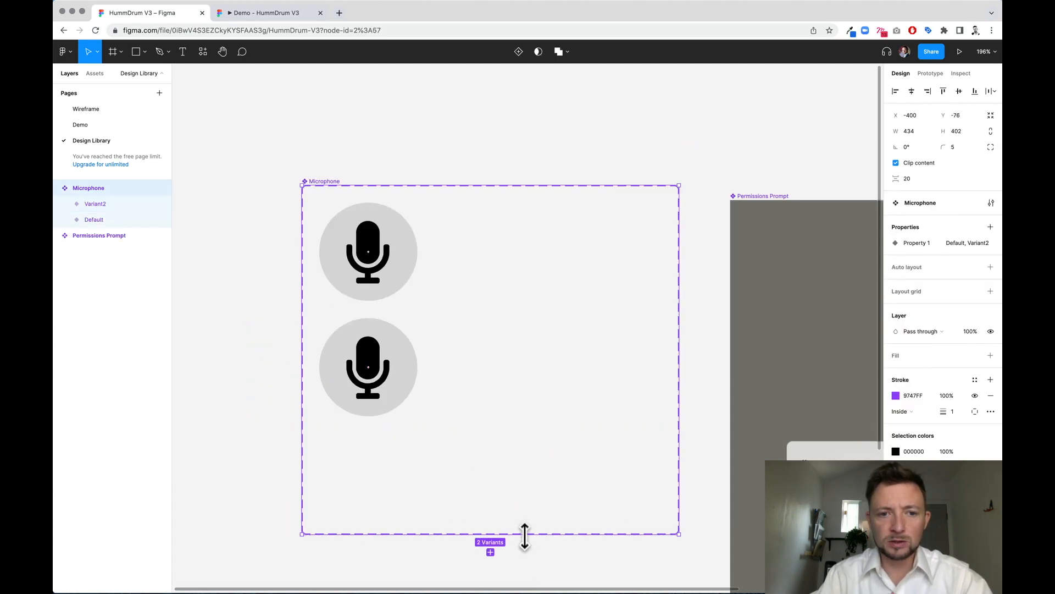
scroll(536, 549, "down", 3)
left_click_drag(447, 357, 516, 431)
Set the horizontal and vertical constraints of Ellipse 1 in the second Microphone variant to Center
scroll(514, 431, "up", 5)
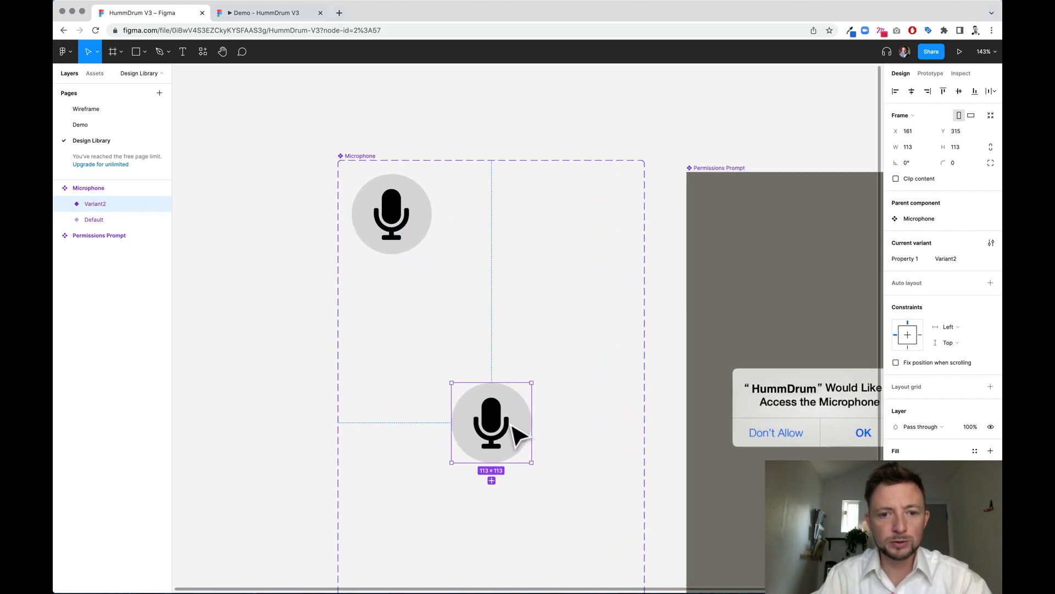
left_click(65, 203)
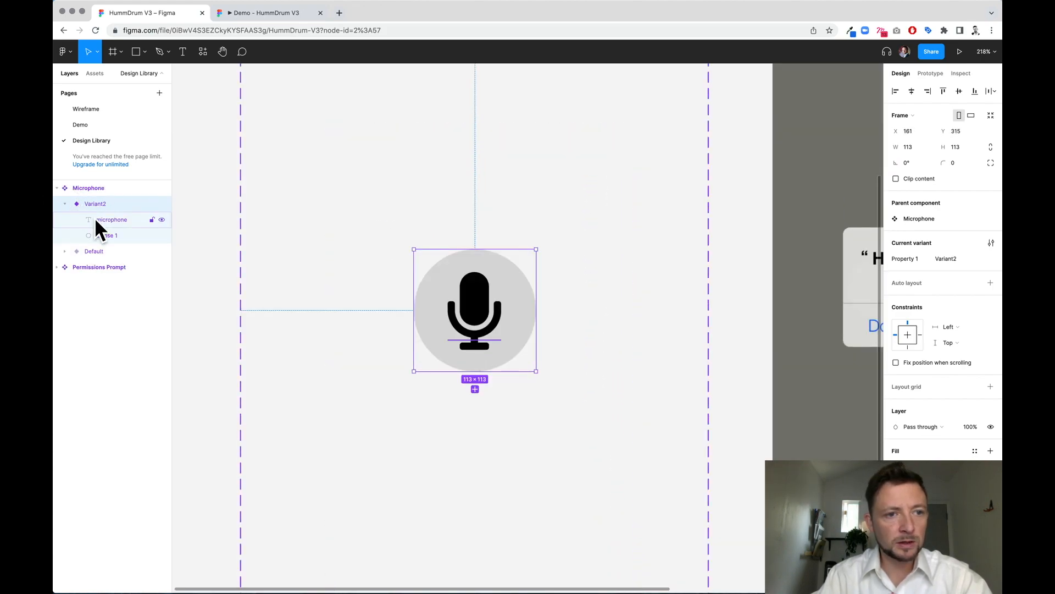
left_click(96, 235)
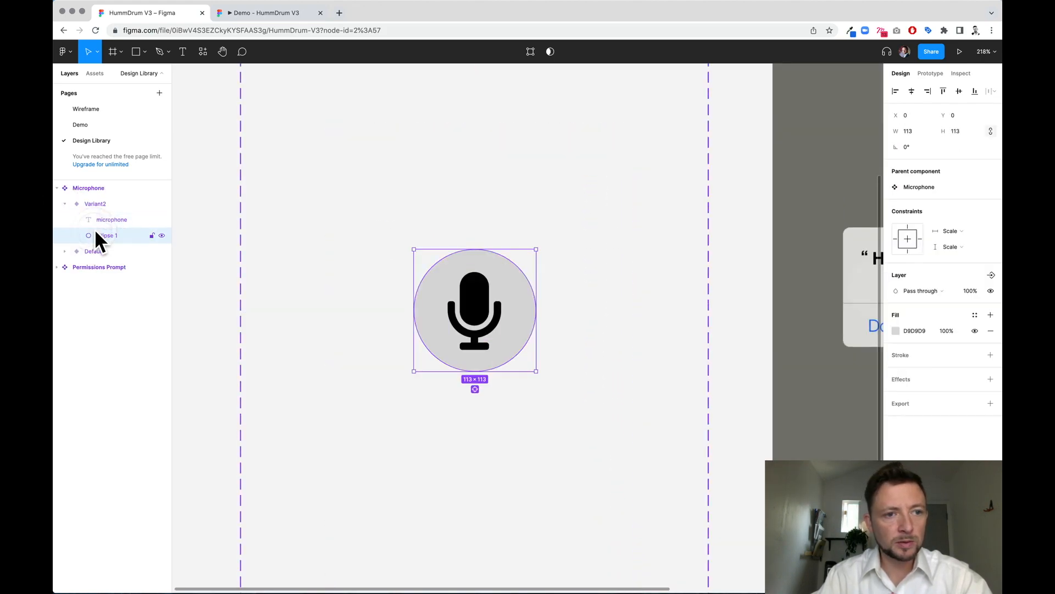
left_click(952, 230)
left_click(956, 221)
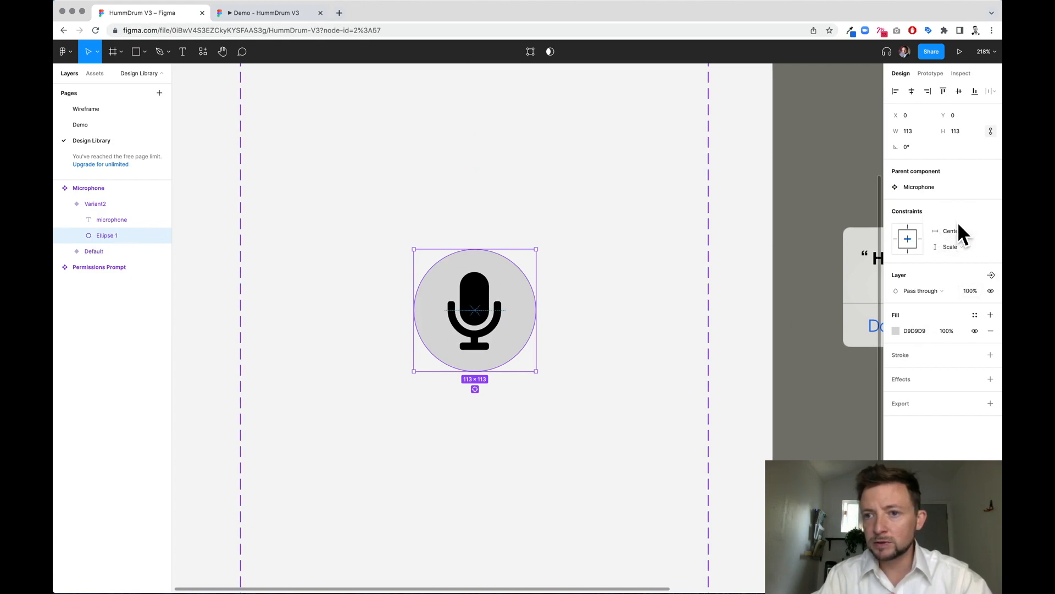
left_click(956, 247)
left_click(956, 235)
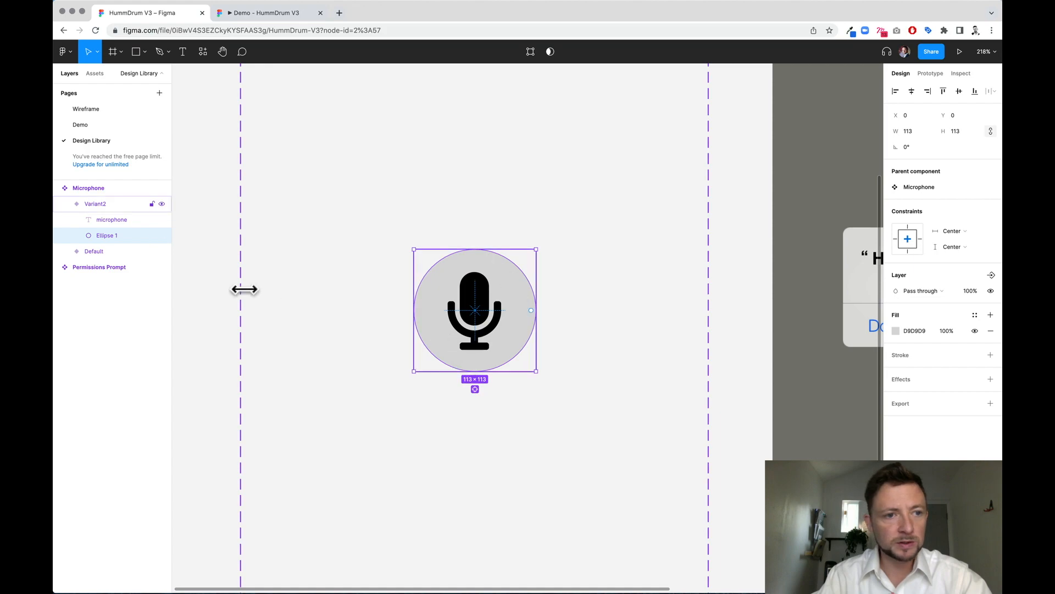
Set the microphone icon's horizontal and vertical constraints to Center in the second variant
left_click(97, 219)
left_click(952, 230)
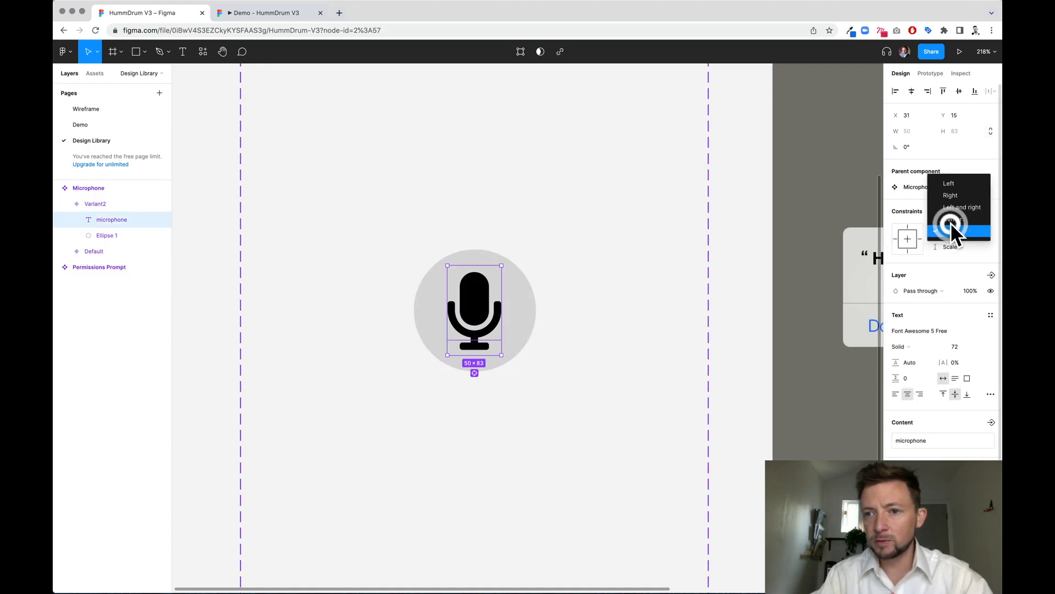
left_click(952, 219)
left_click(958, 246)
left_click(959, 235)
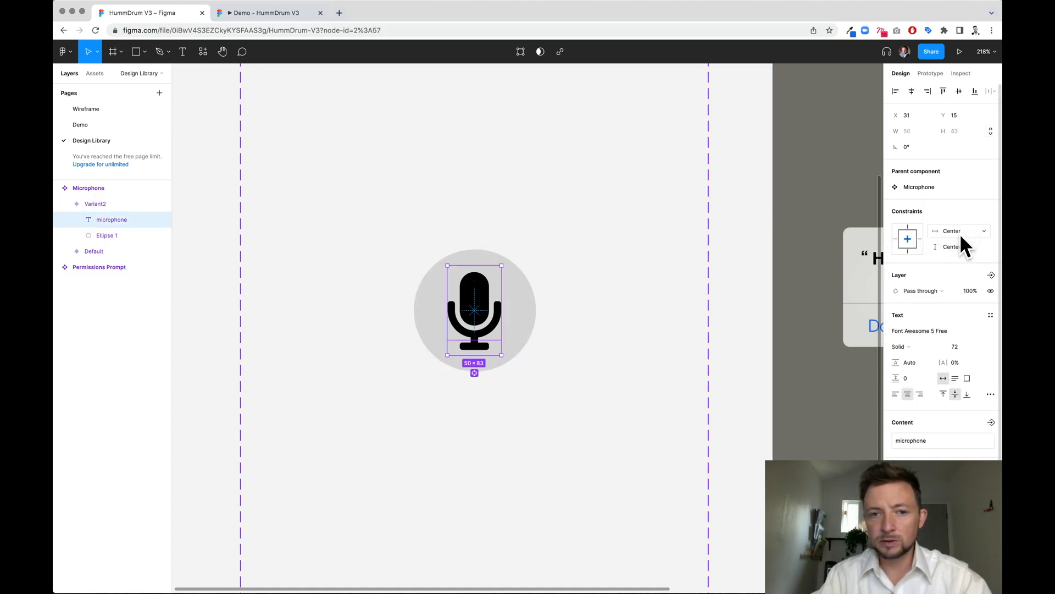
Enlarge the second variant's frame around its centre to about 381 × 381
left_click(100, 211)
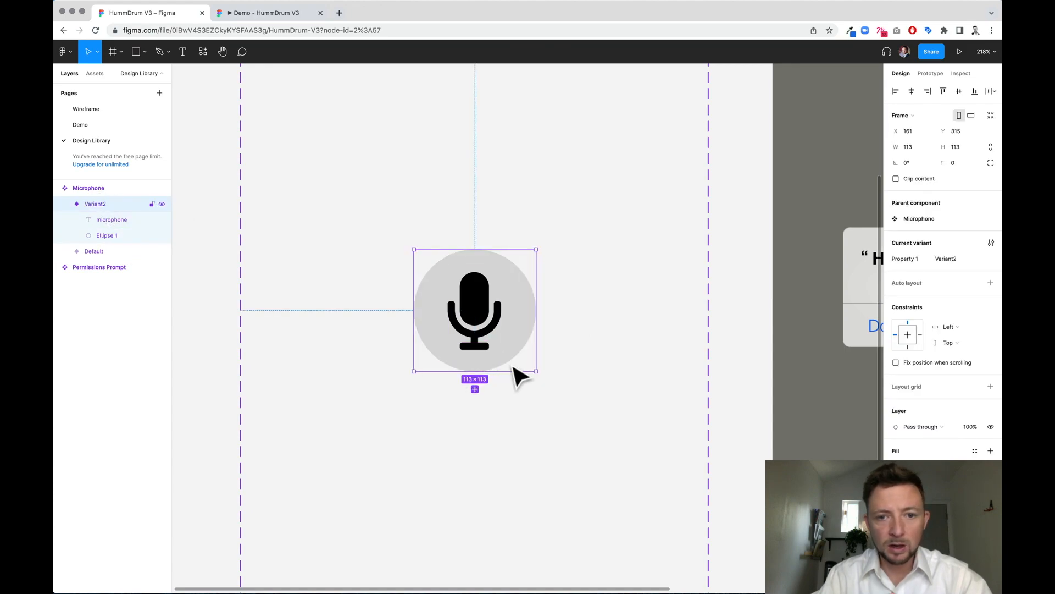
left_click_drag(536, 371, 682, 464)
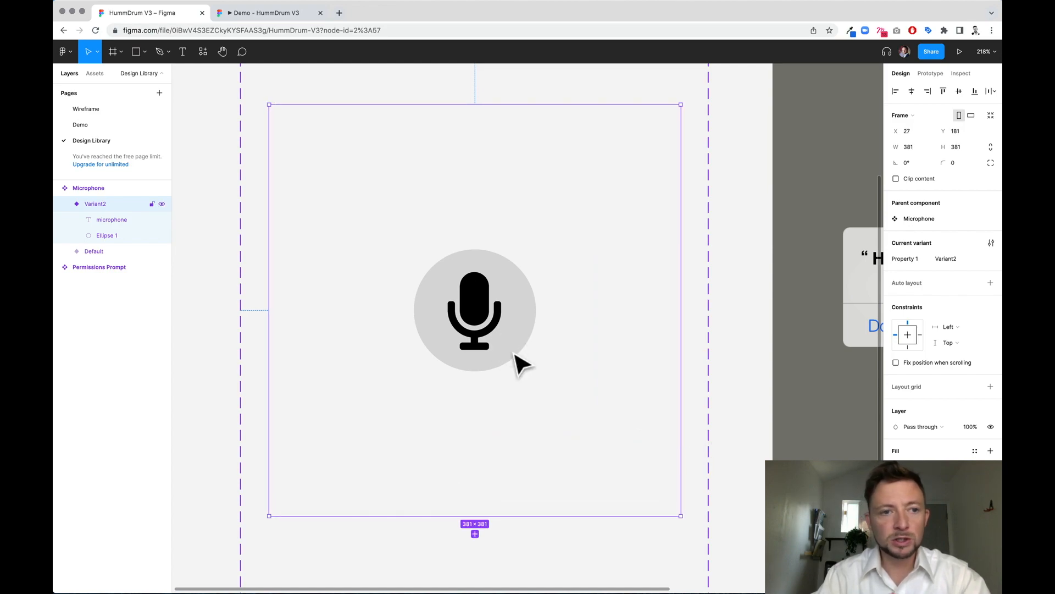
Duplicate Ellipse 1 in the second variant and move the copy beneath the original in the layer order
left_click(116, 235)
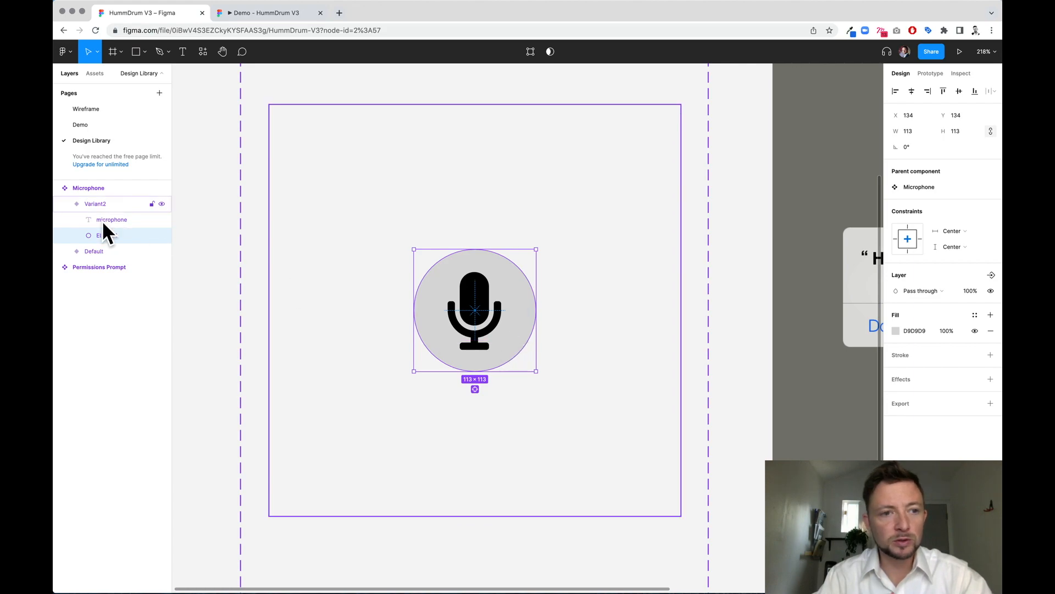
key("super+v")
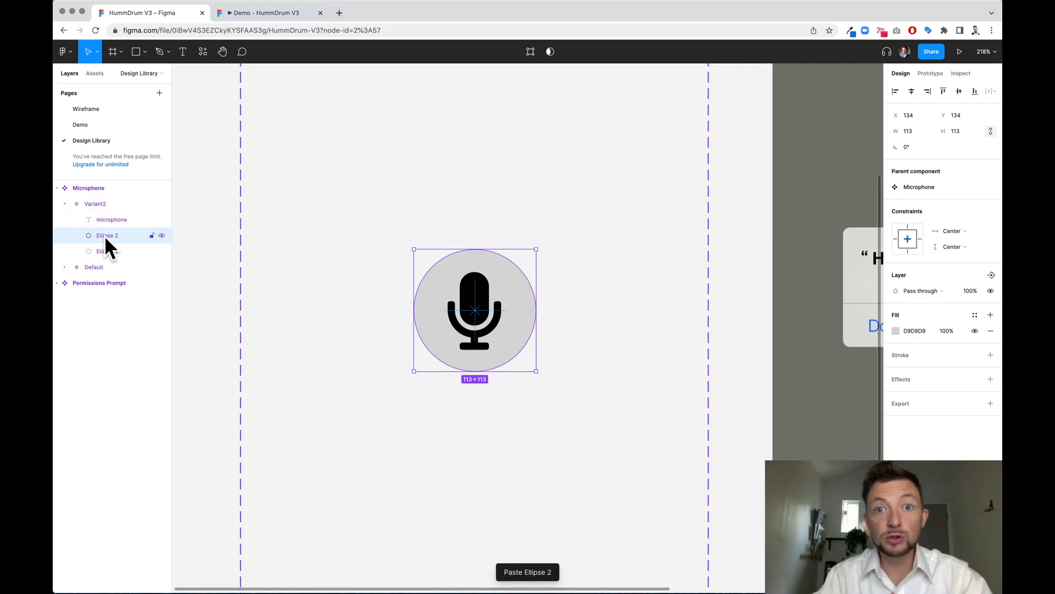
left_click_drag(113, 240, 115, 261)
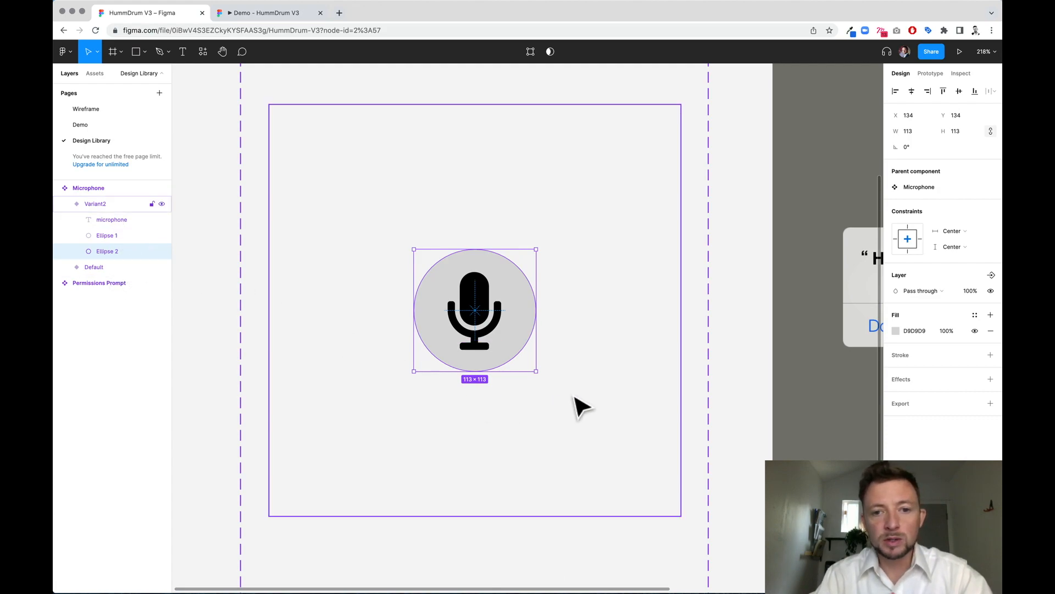
Enlarge the copied ellipse around its centre to about 183 × 183 and set its layer opacity to 50%
key("alt")
left_click_drag(537, 371, 575, 409)
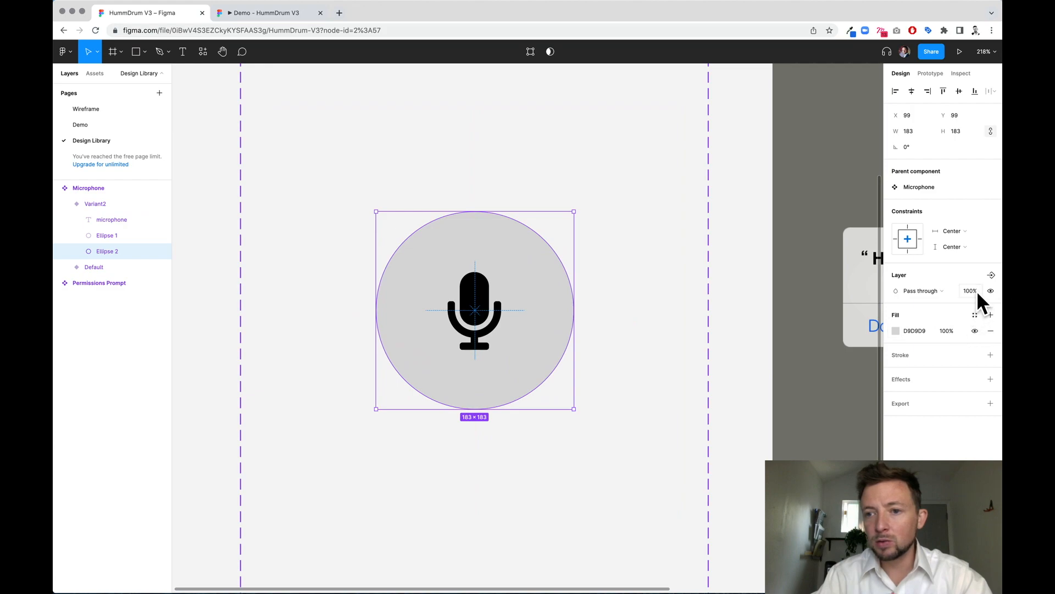
type("0")
key("Tab")
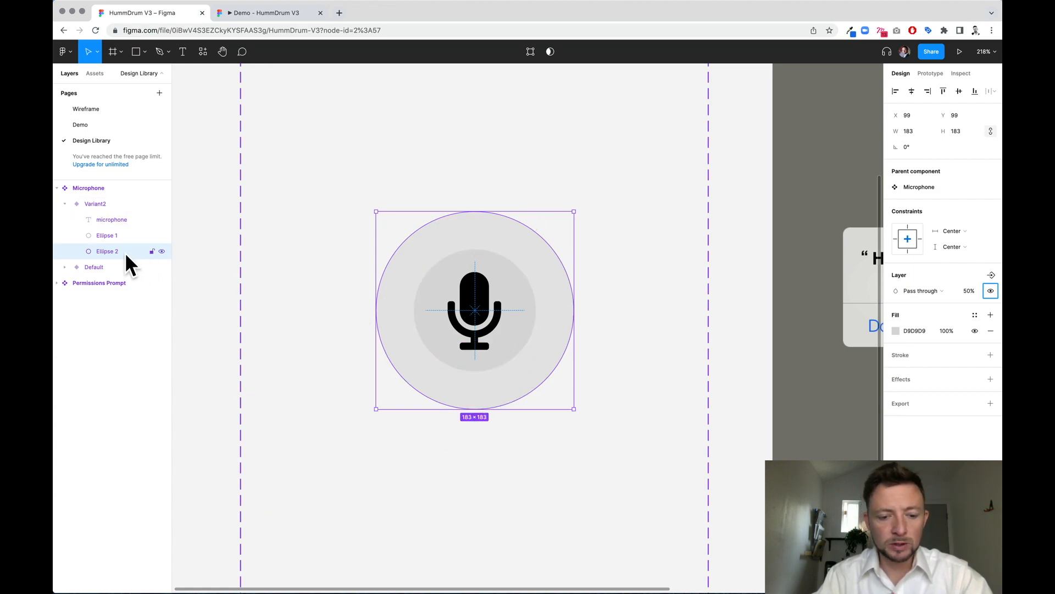
Add an outer ring by duplicating the 183 × 183 ellipse at about 363 × 363 with 25% layer opacity
key("super+v")
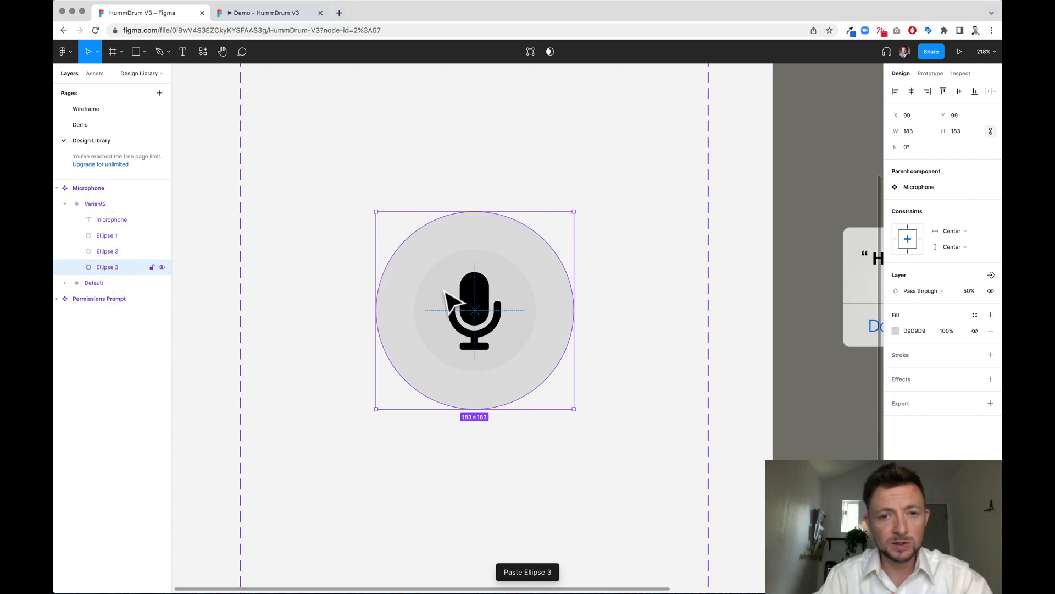
key("alt")
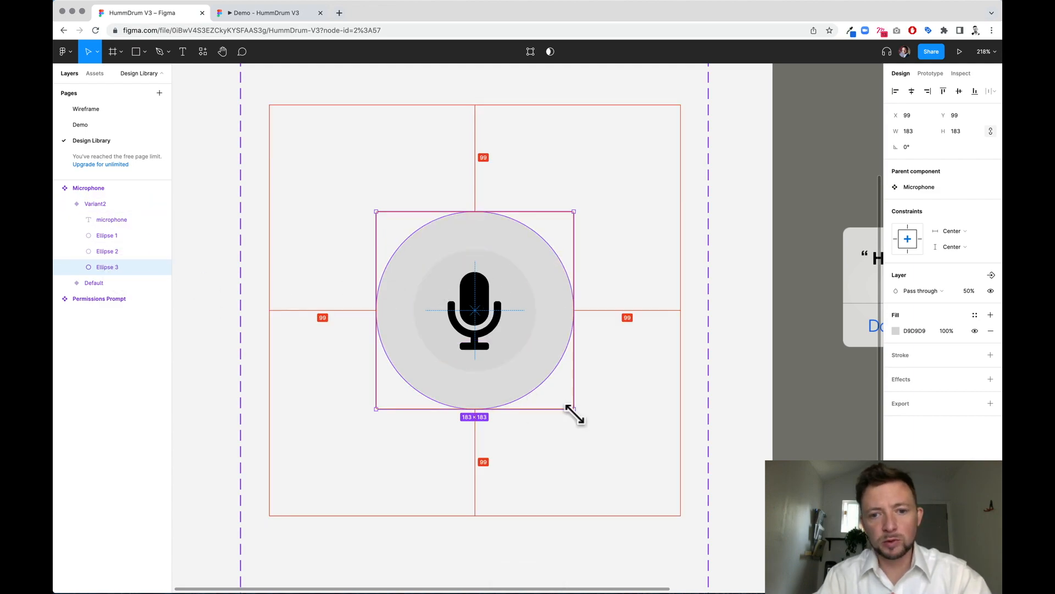
left_click_drag(575, 410, 672, 443)
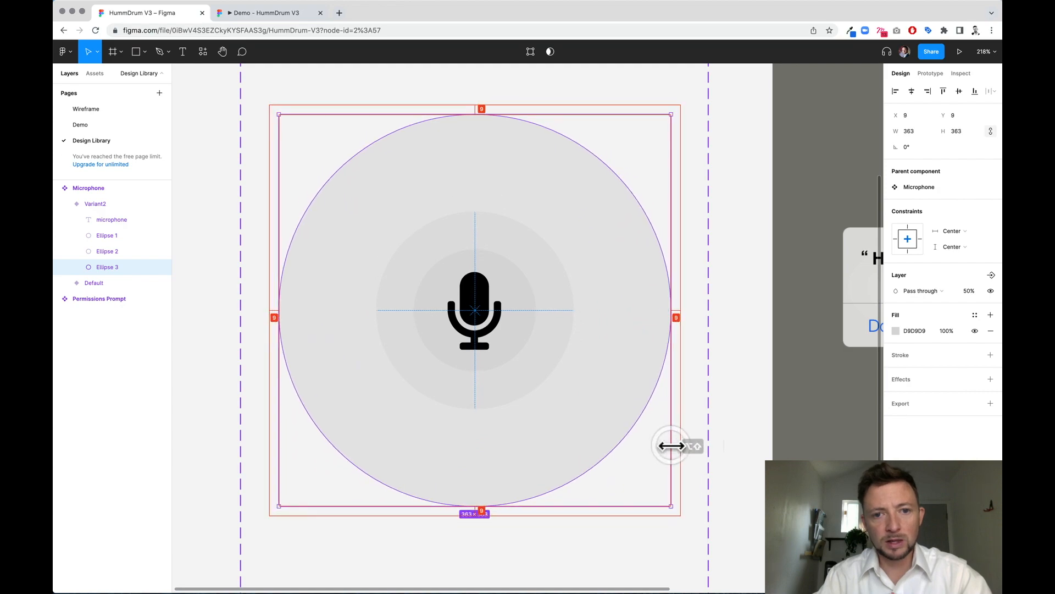
left_click(968, 292)
type("25")
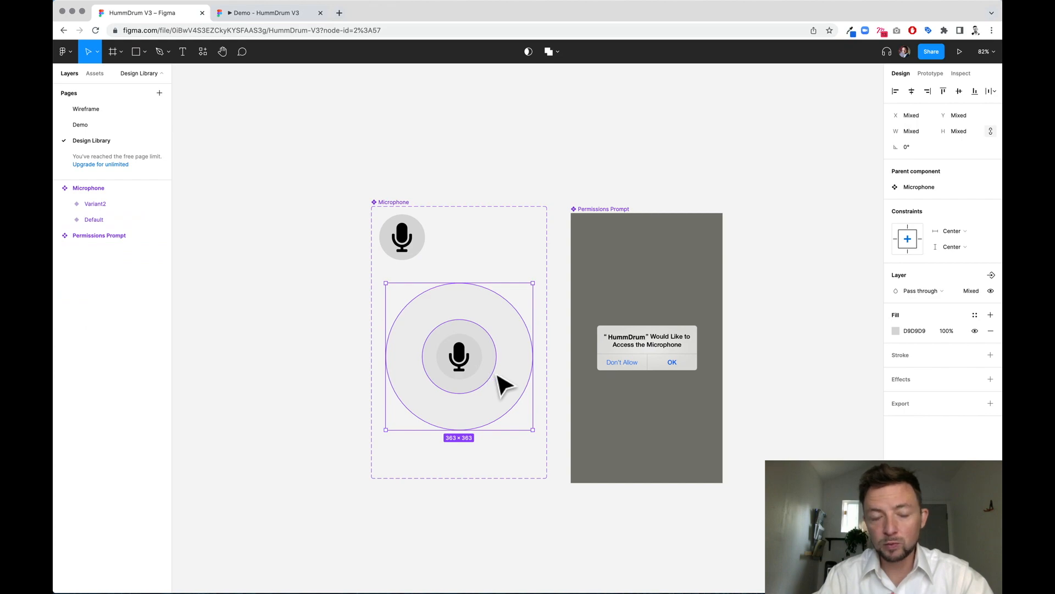
Extend the Microphone component set downward and duplicate the second variant below the original at Y 637
left_click(390, 180)
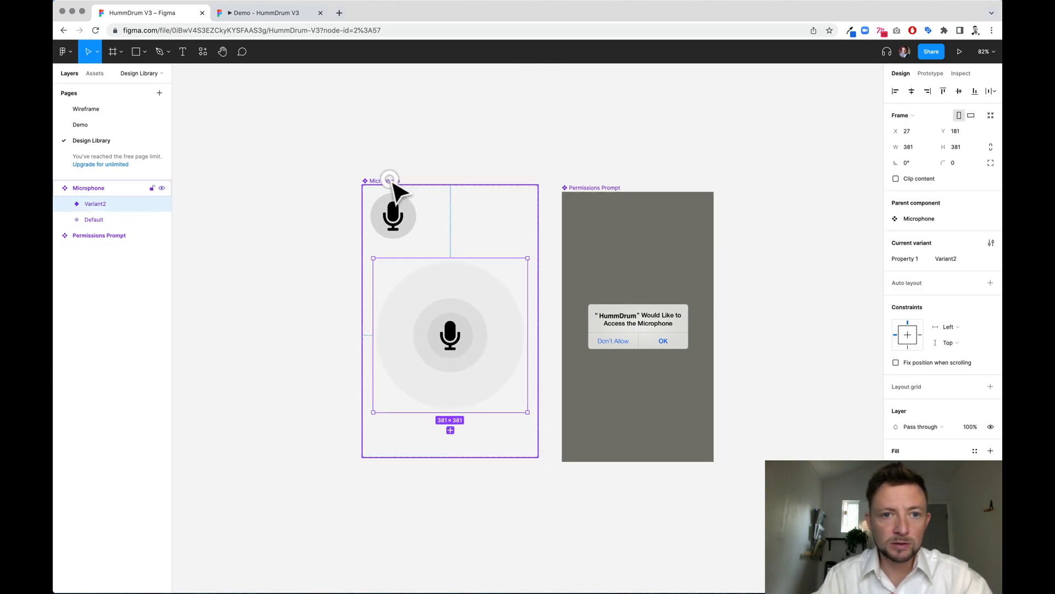
scroll(511, 479, "down", 3)
left_click_drag(500, 388, 499, 576)
left_click(473, 311)
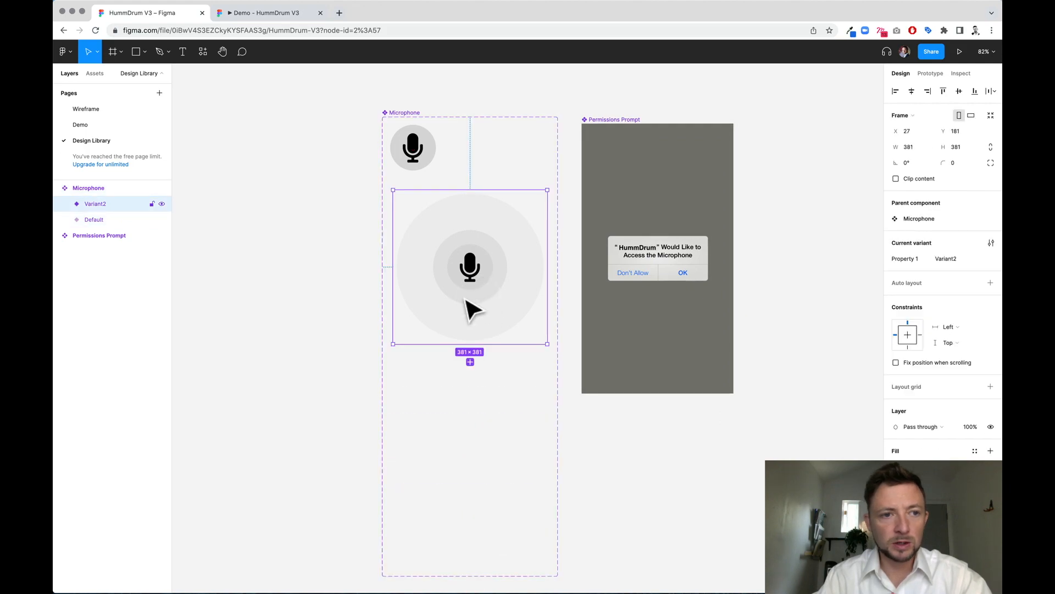
left_click_drag(502, 302, 509, 488)
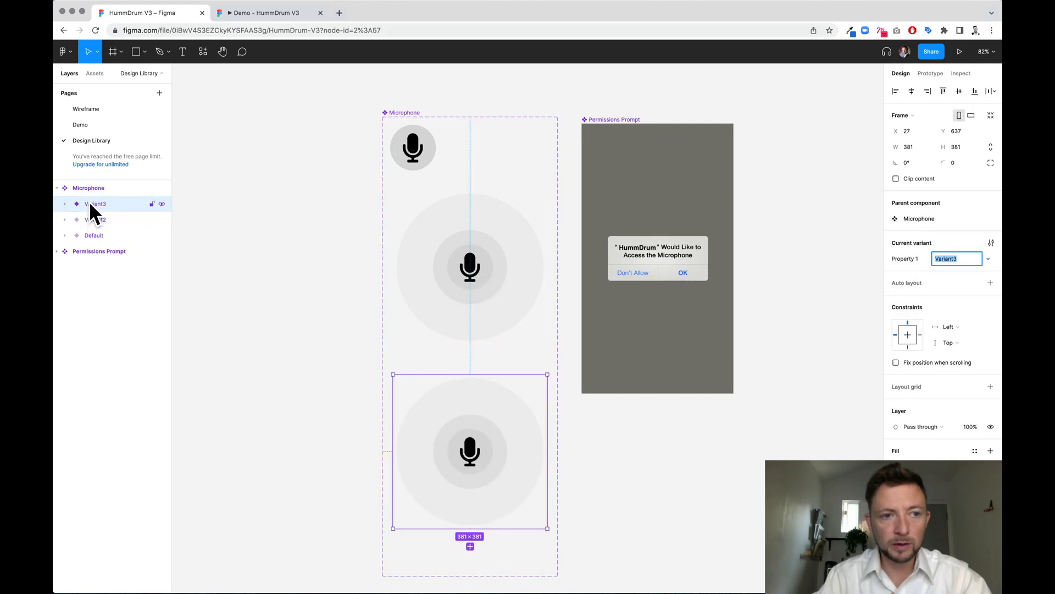
Shrink both outer ring ellipses in the third Microphone variant around their centre to match the inner circle's size
scroll(465, 485, "up", 5)
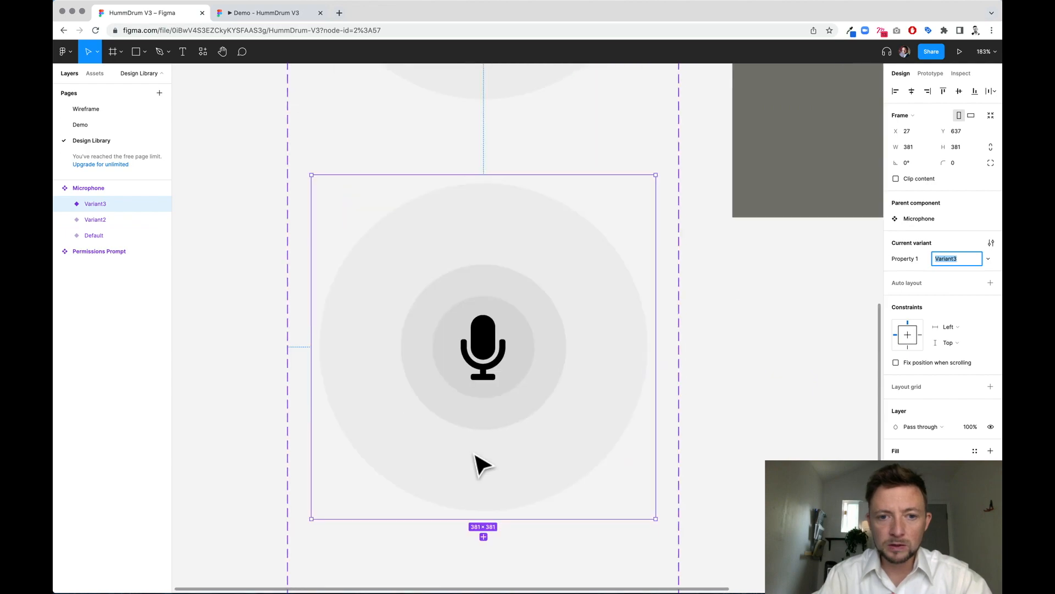
double_click(558, 456)
left_click_drag(647, 510, 567, 431)
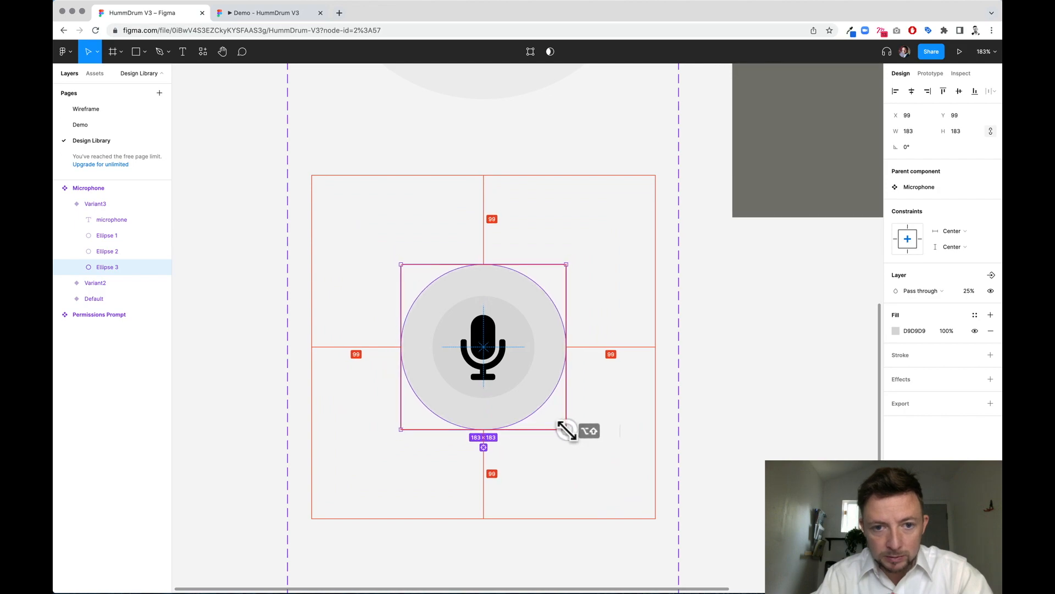
key("super+z")
key("super+z")
Rename the Default microphone variant as Static and move it above the other variants in the layer order
left_click(95, 205)
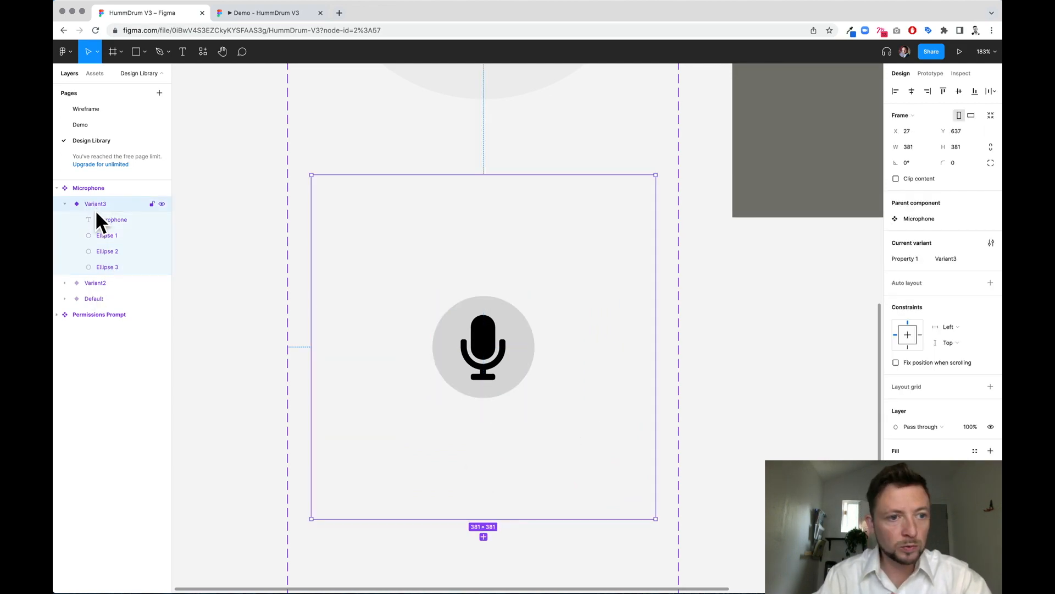
left_click(95, 300)
left_click(944, 258)
type("Static")
key("Return")
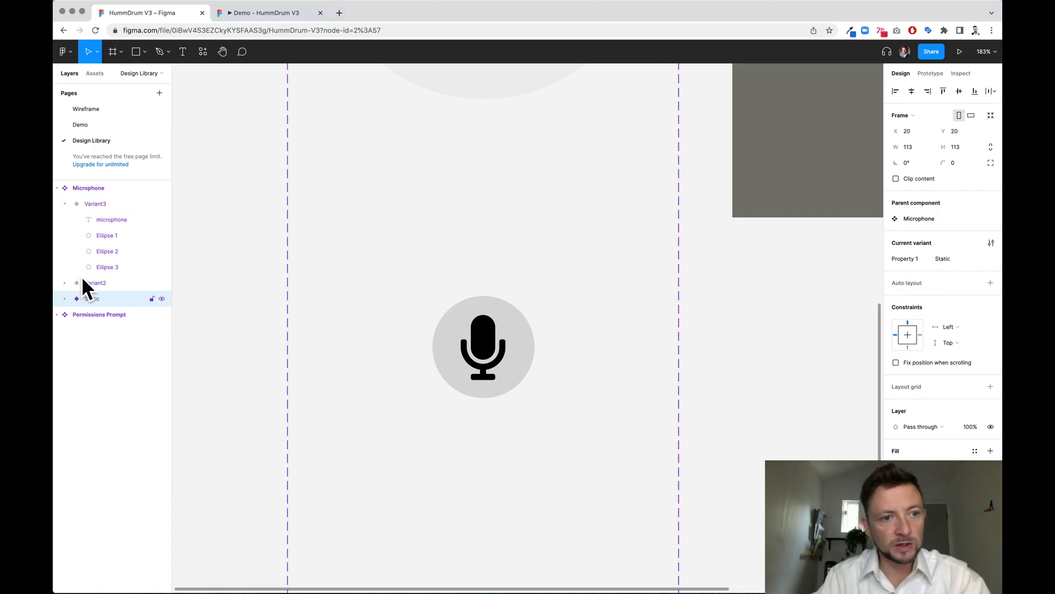
left_click_drag(109, 299, 103, 204)
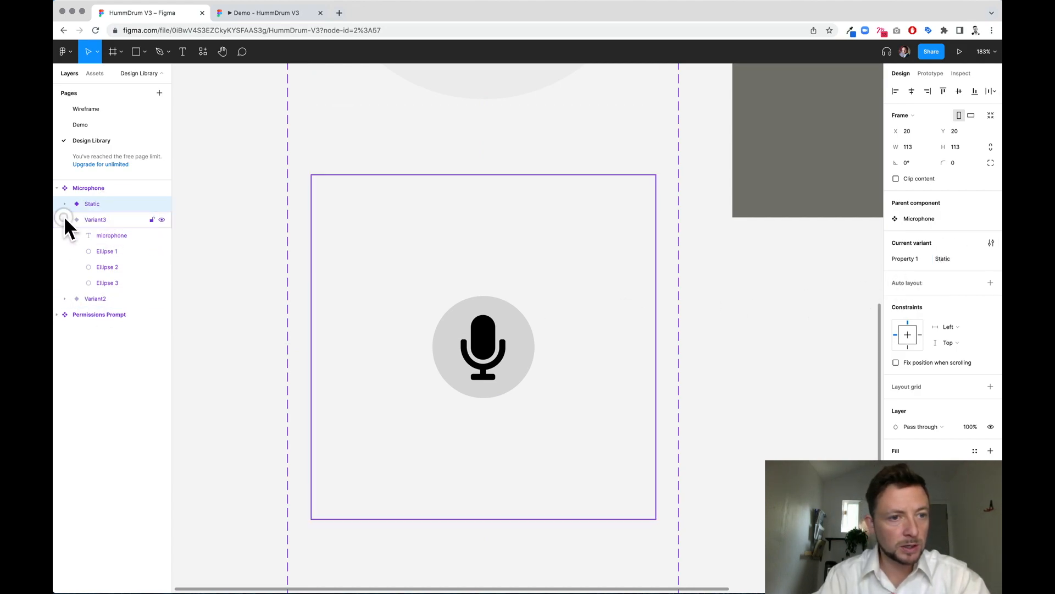
Rename the second Microphone variant, with the expanded rings, as WaveLengthExpand
left_click(103, 235)
left_click(947, 259)
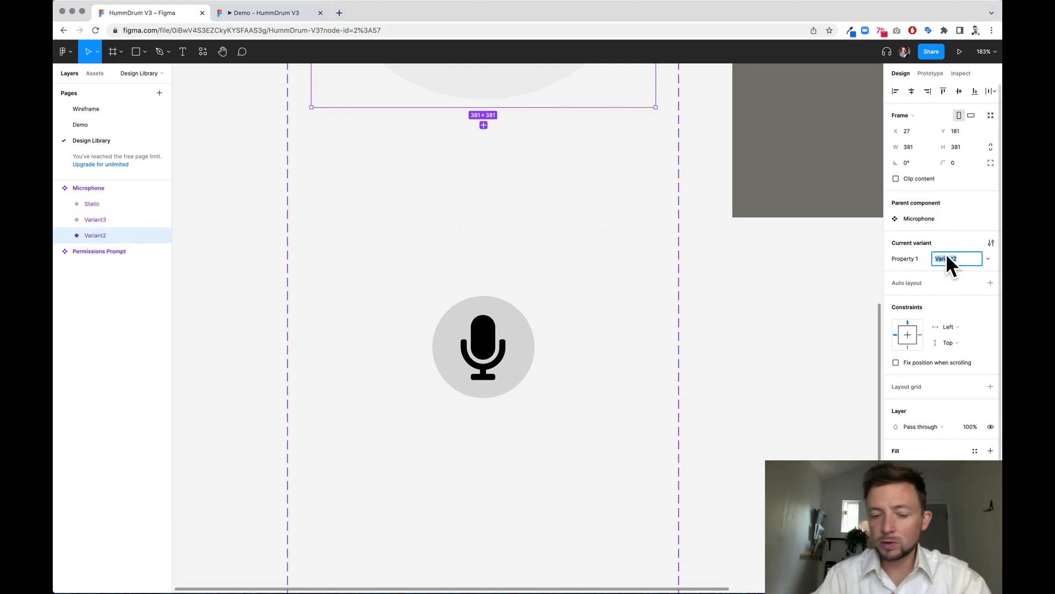
type("WaveLengthExp")
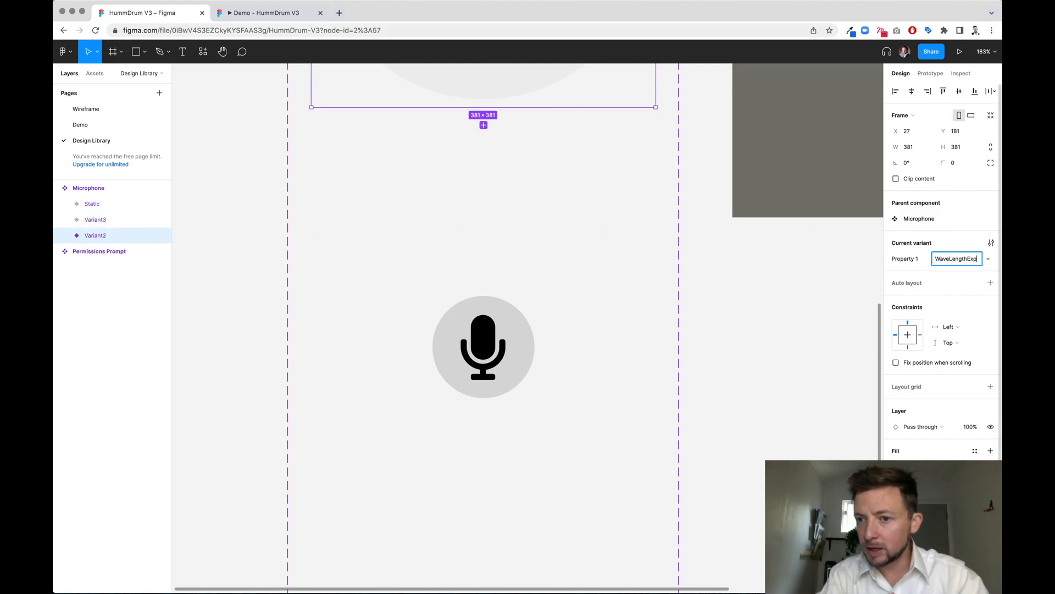
type("and")
key("Return")
Move the third Microphone variant below WaveLengthExpand in the layer order and rename it as WaveLengthCollapsed
left_click(101, 223)
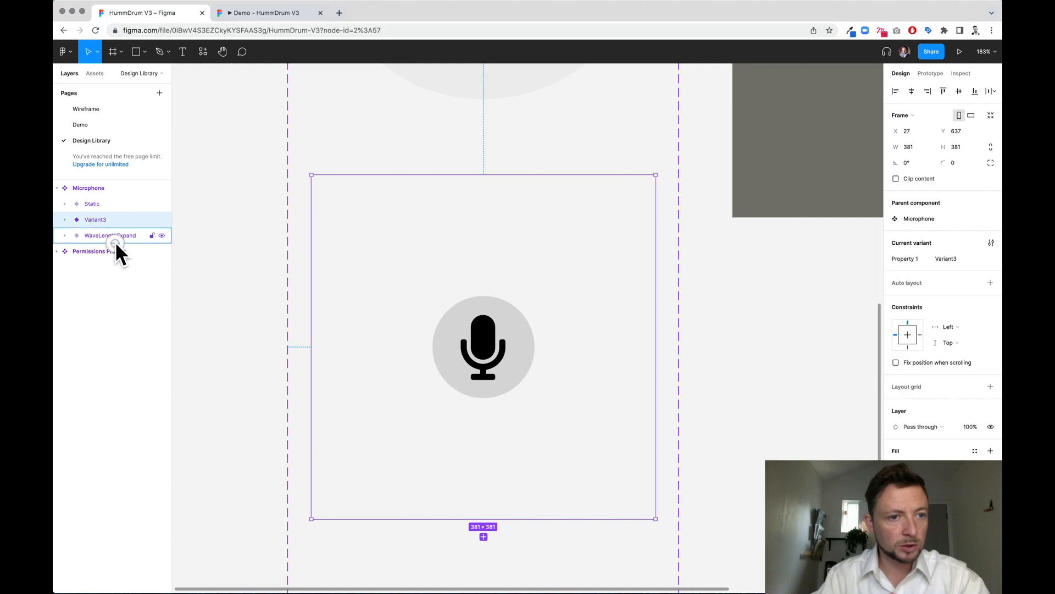
left_click_drag(117, 248, 115, 251)
left_click(952, 256)
type("Wavel")
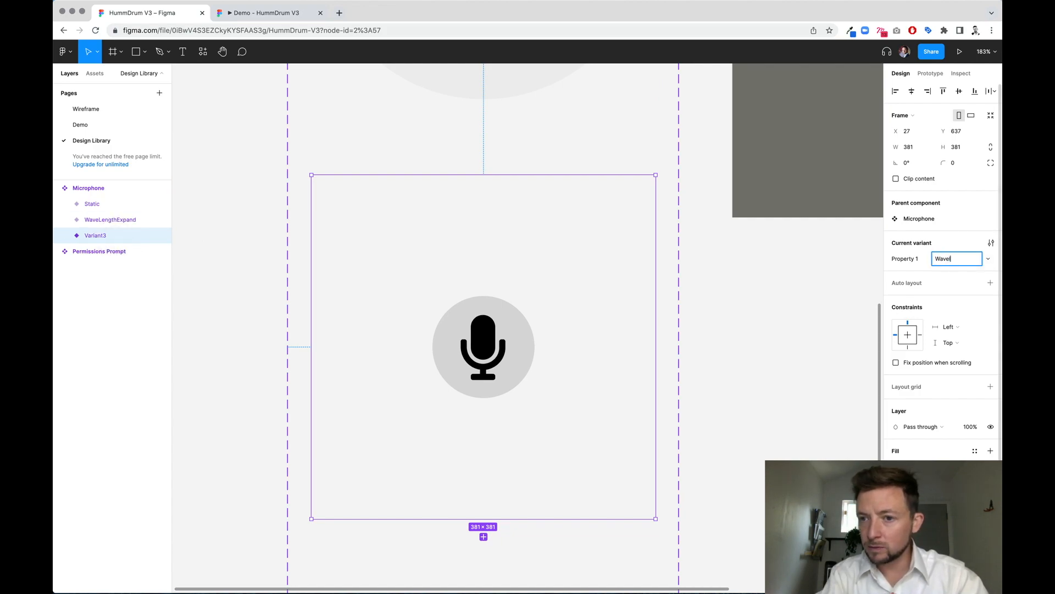
type("engthCollapsed")
key("Return")
left_click(681, 550)
On the Wireframe page, switch the first Listening Screen's Microphone to the WaveLengthCollapsed variant and centre it in the frame
scroll(681, 549, "down", 8)
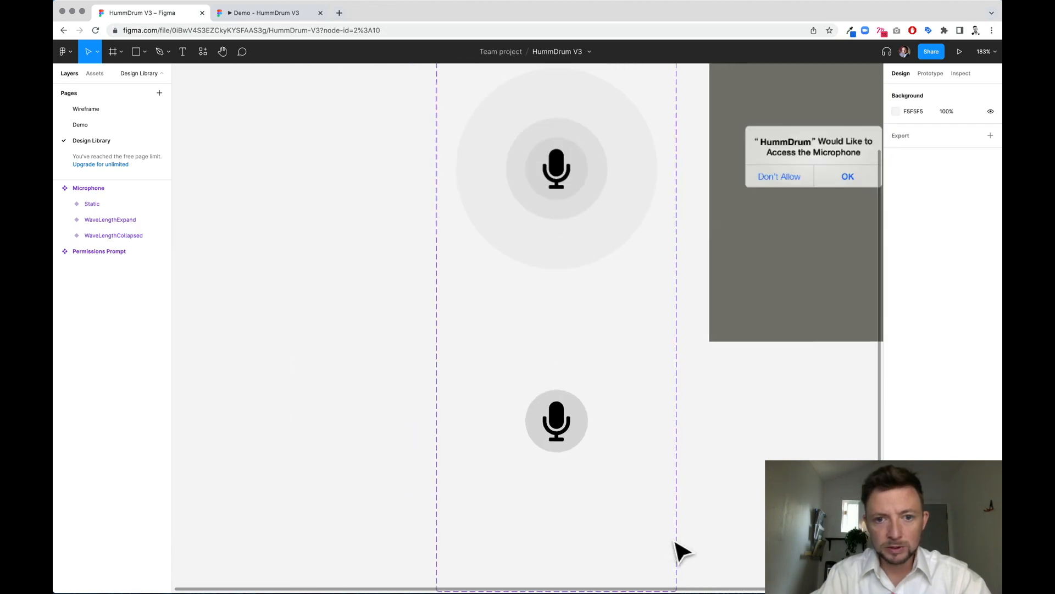
scroll(420, 419, "right", 5)
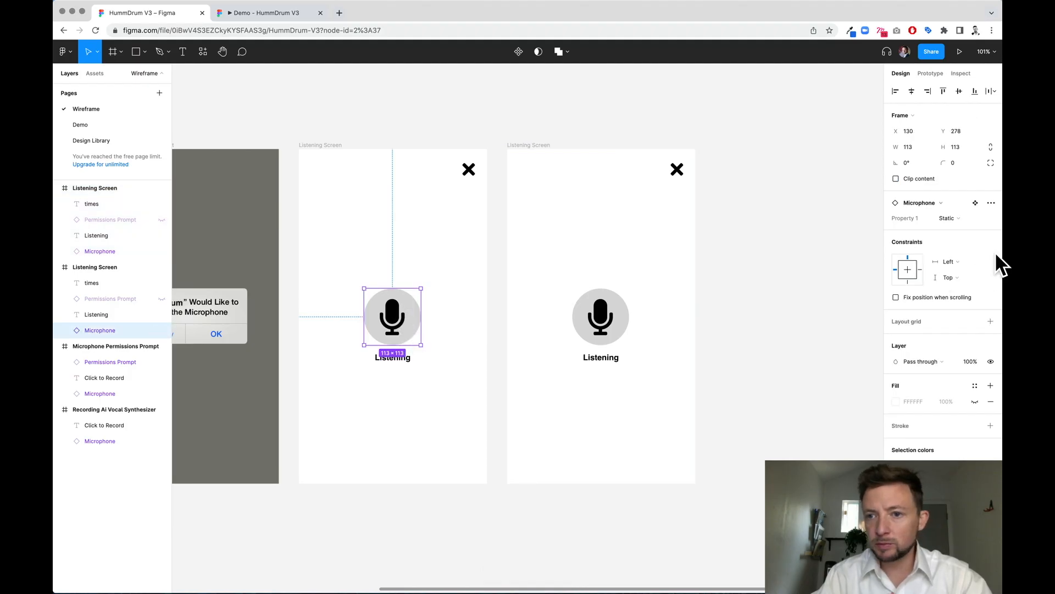
left_click(951, 216)
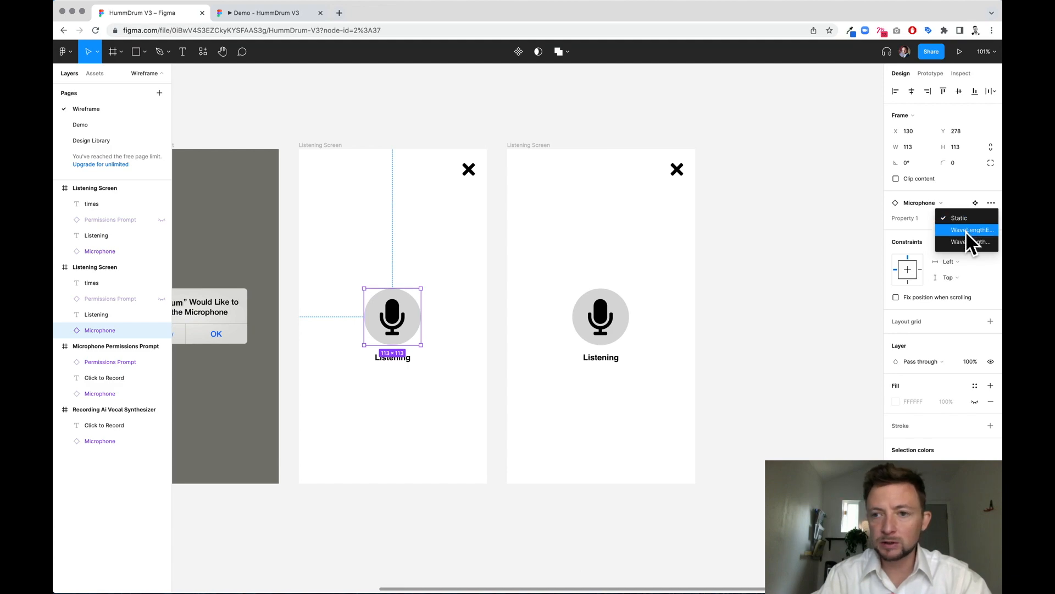
left_click(966, 242)
left_click(958, 89)
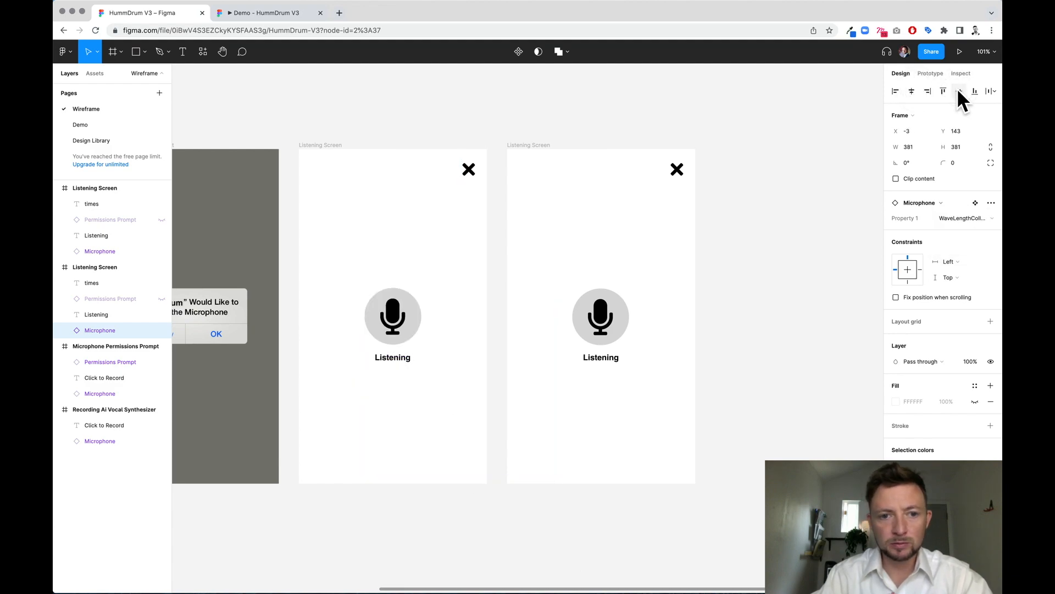
Switch the second Listening Screen's Microphone to the WaveLengthExpand variant and centre it horizontally and vertically in the frame
left_click(618, 325)
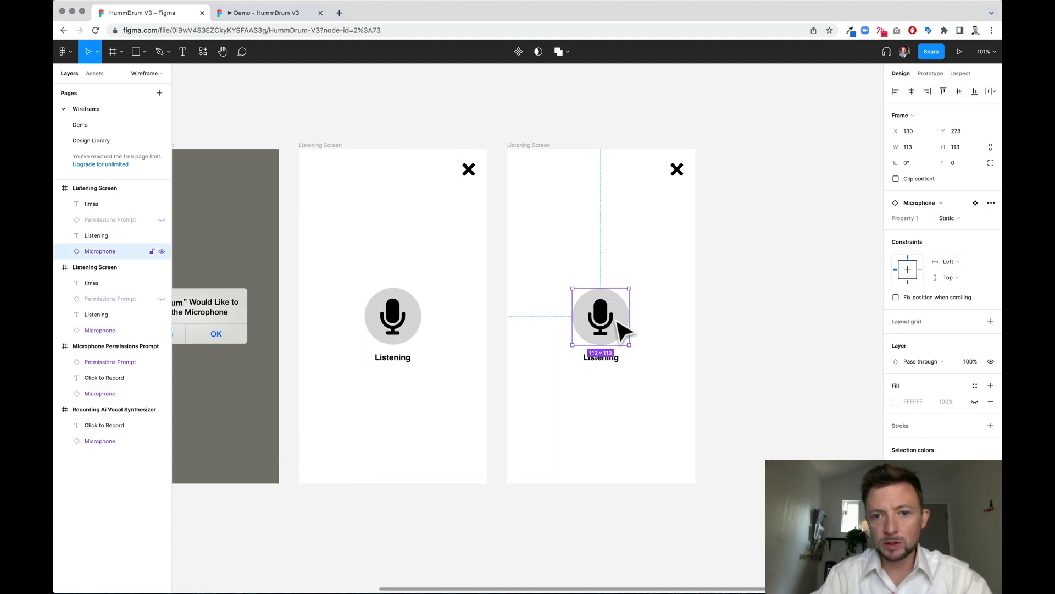
left_click(947, 217)
left_click(961, 231)
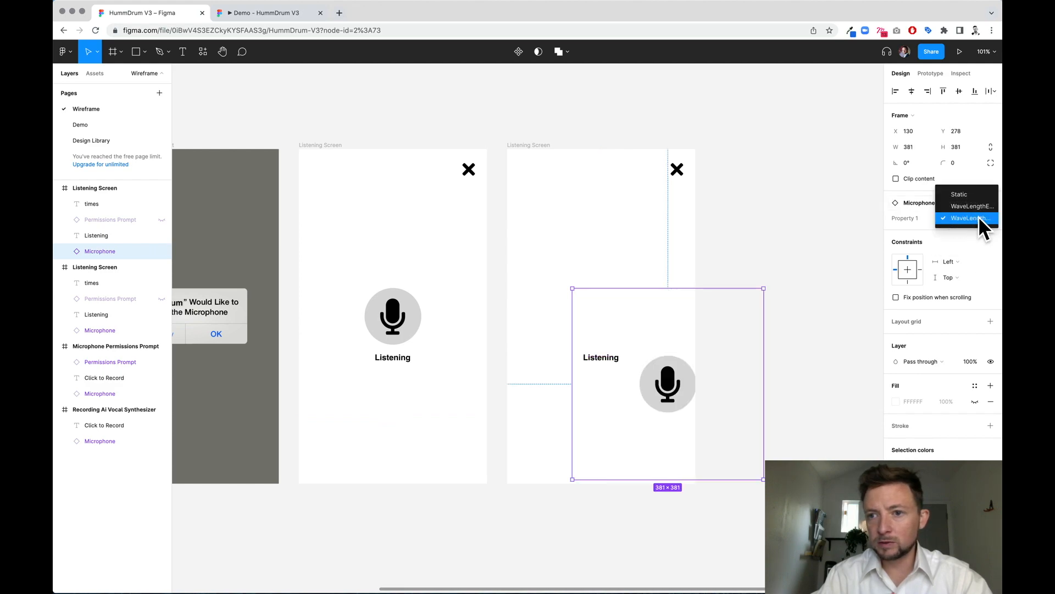
left_click(972, 206)
left_click(912, 92)
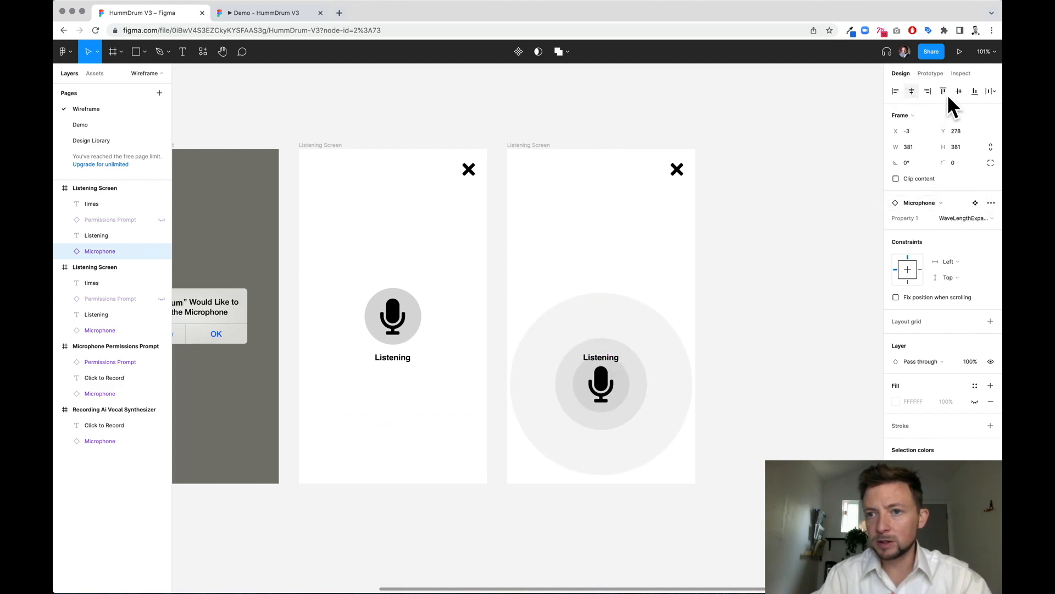
left_click(959, 90)
left_click(628, 434)
Make the first Listening Screen a prototype flow starting point named Listening Flow
scroll(628, 434, "left", 2)
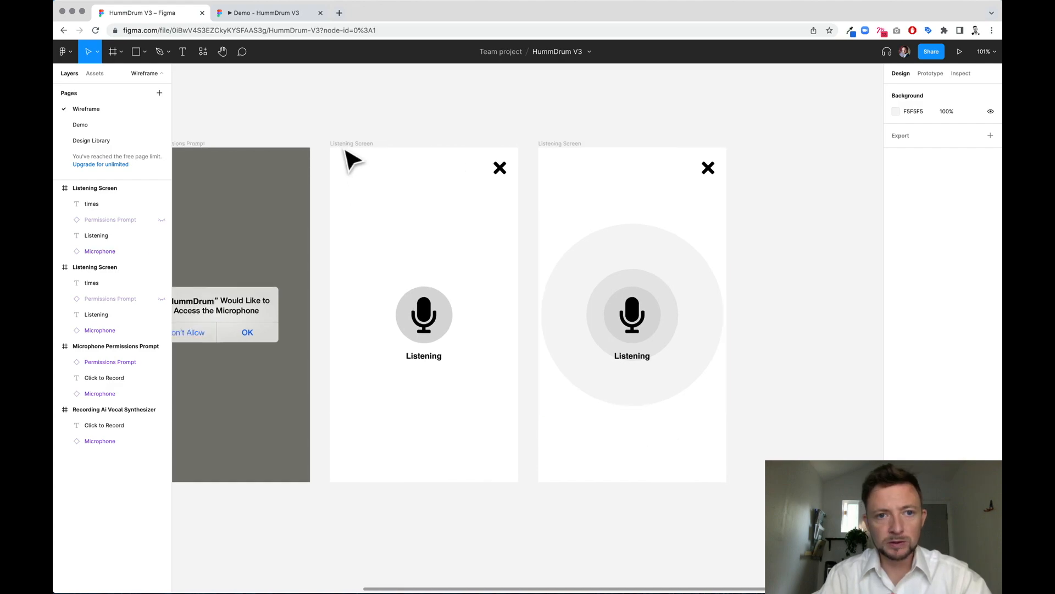
left_click(341, 144)
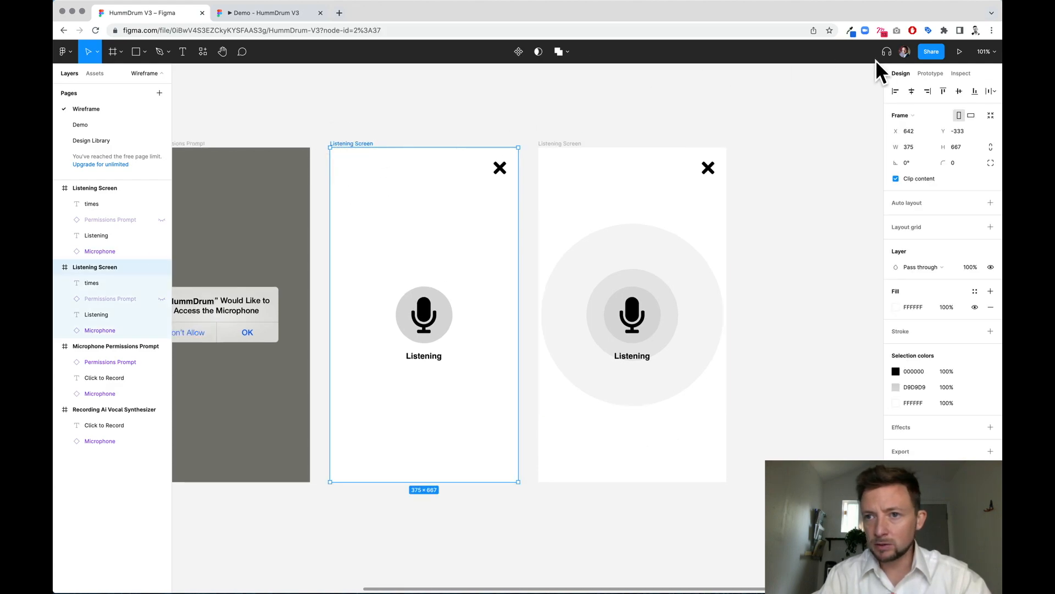
left_click(931, 74)
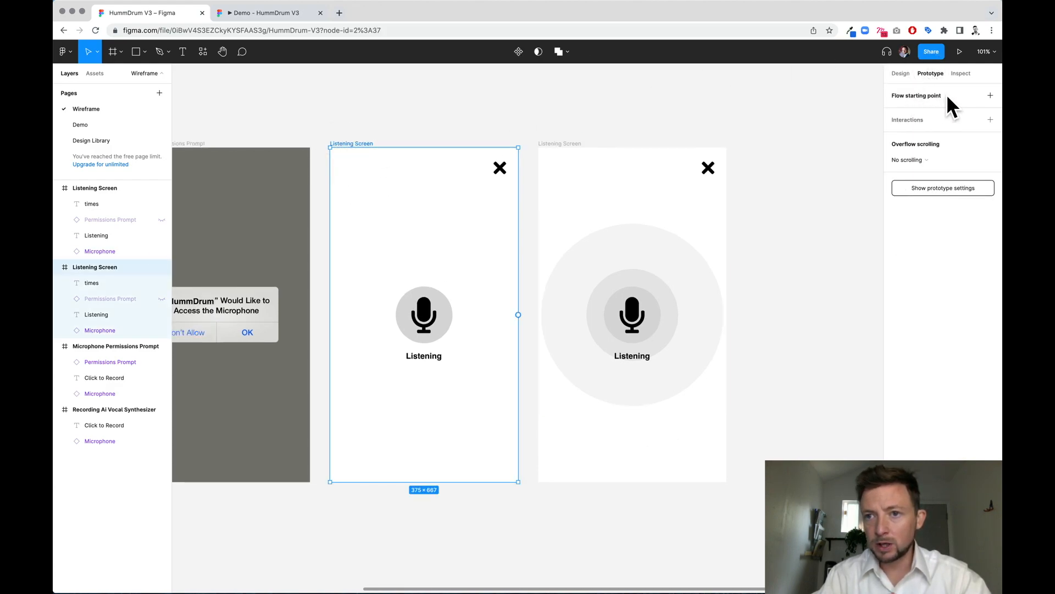
left_click(990, 94)
double_click(907, 114)
type("Listening Flow")
key("Return")
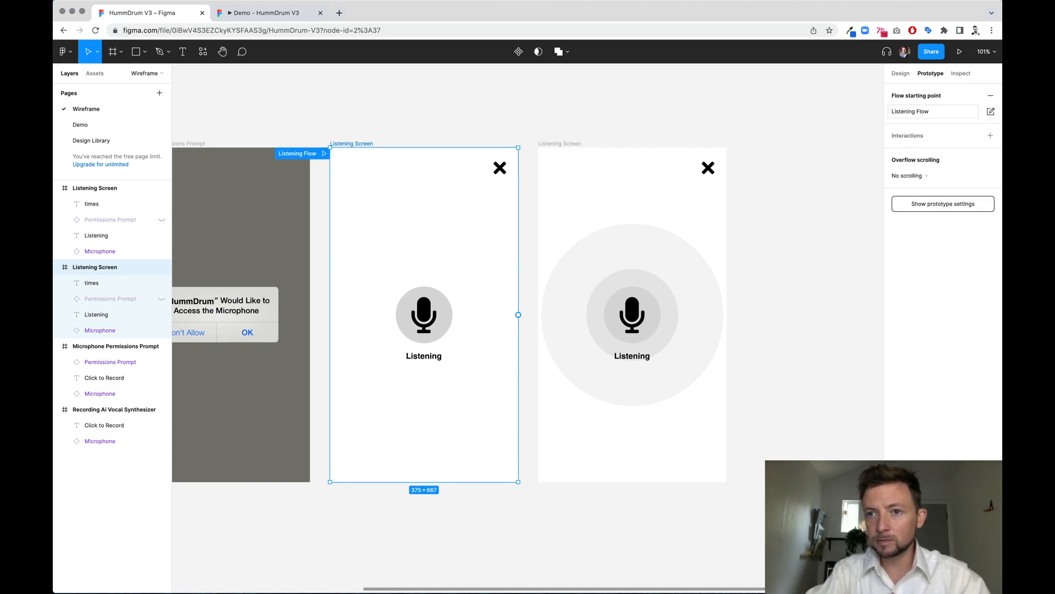
Add an After delay interaction of 800 ms to the first Listening Screen that navigates to the second Listening Screen
left_click(991, 136)
left_click(905, 147)
left_click(815, 174)
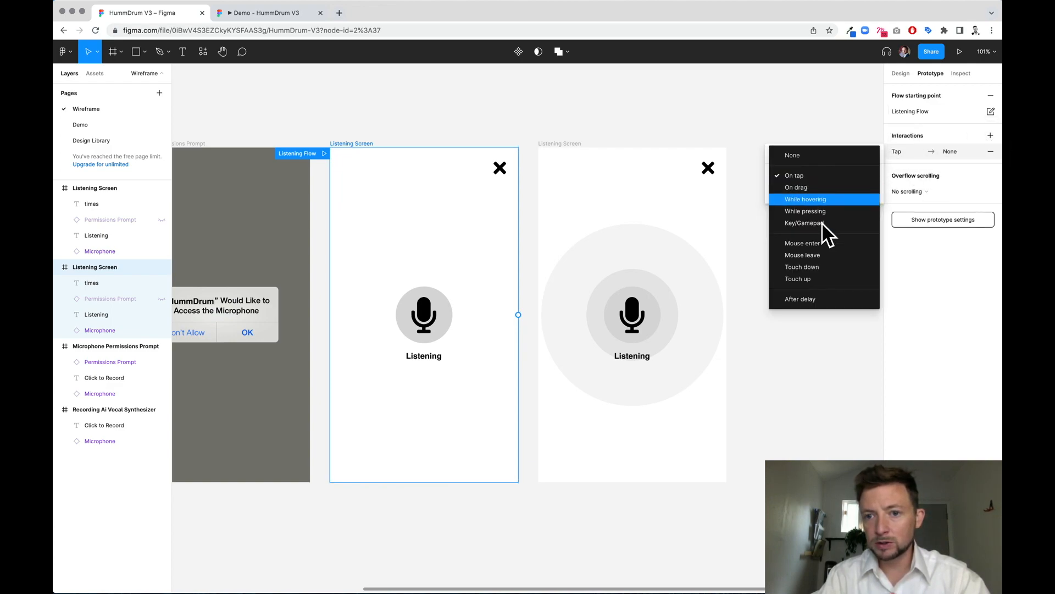
left_click(820, 299)
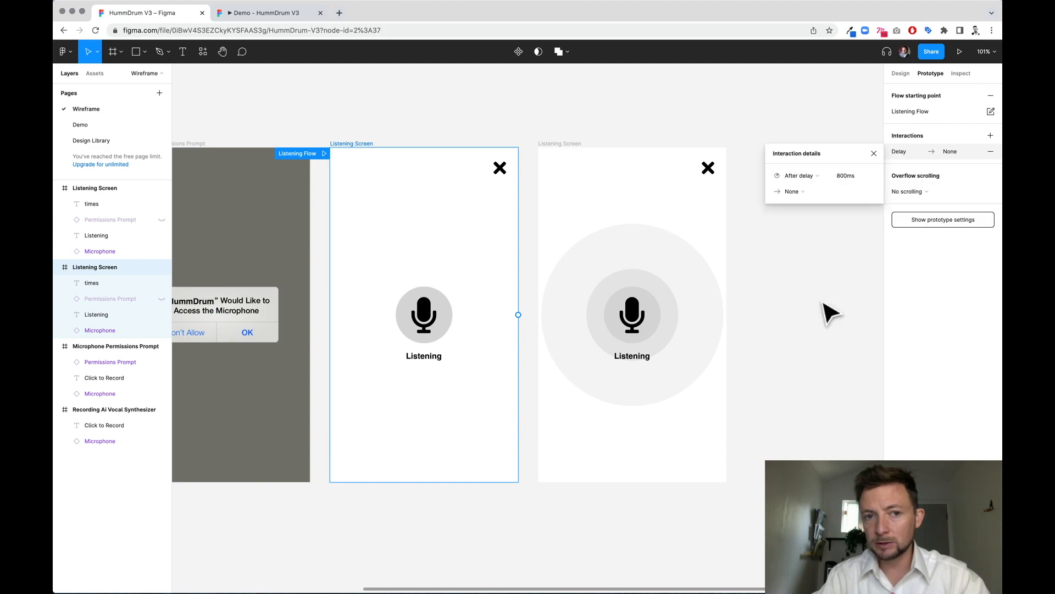
left_click_drag(518, 314, 546, 322)
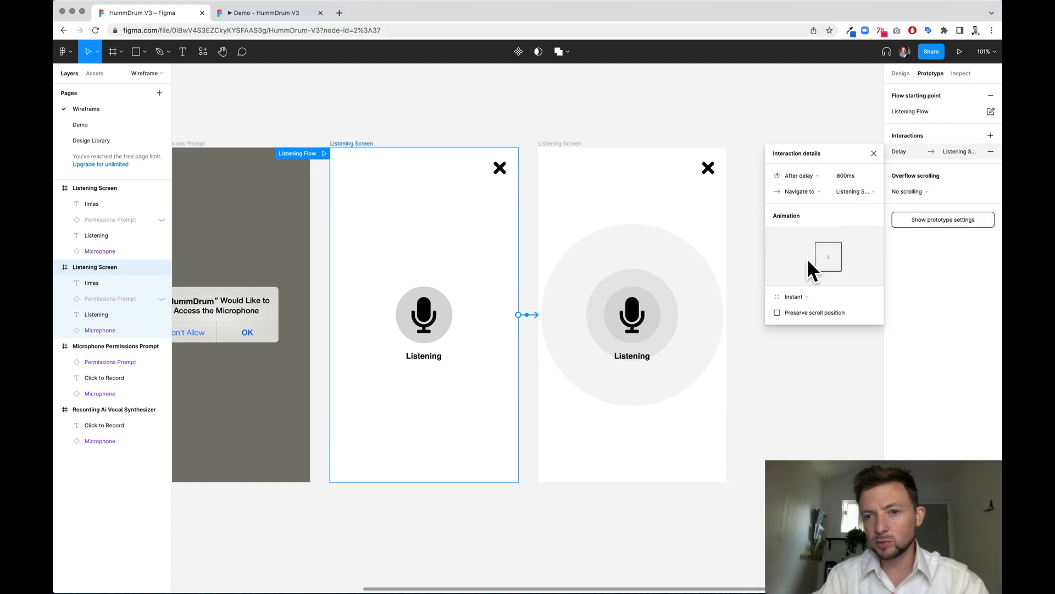
Set the delayed transition's animation to Smart animate with Bouncy easing
left_click(811, 298)
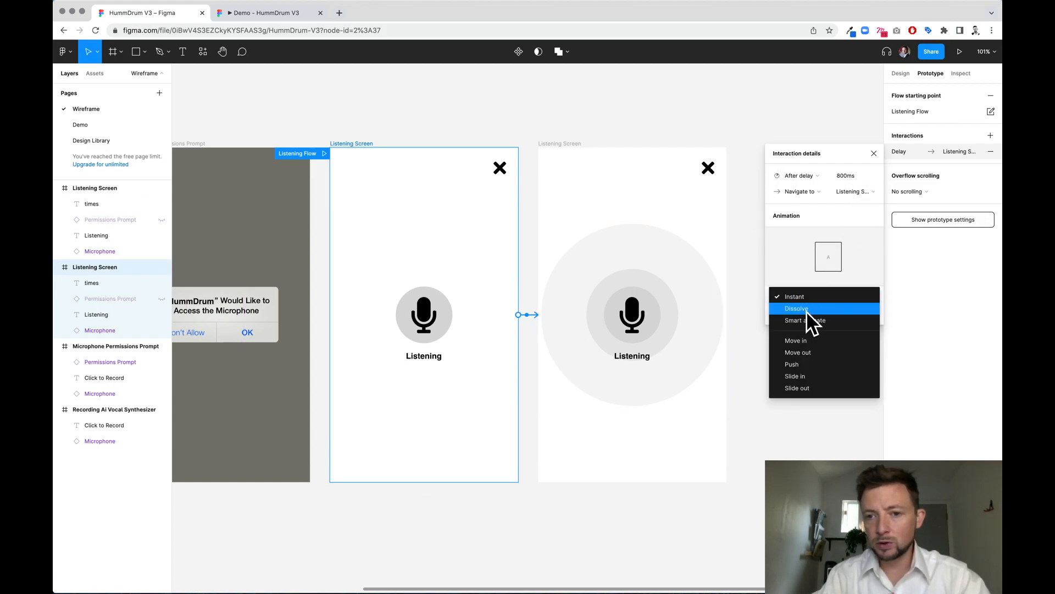
left_click(816, 318)
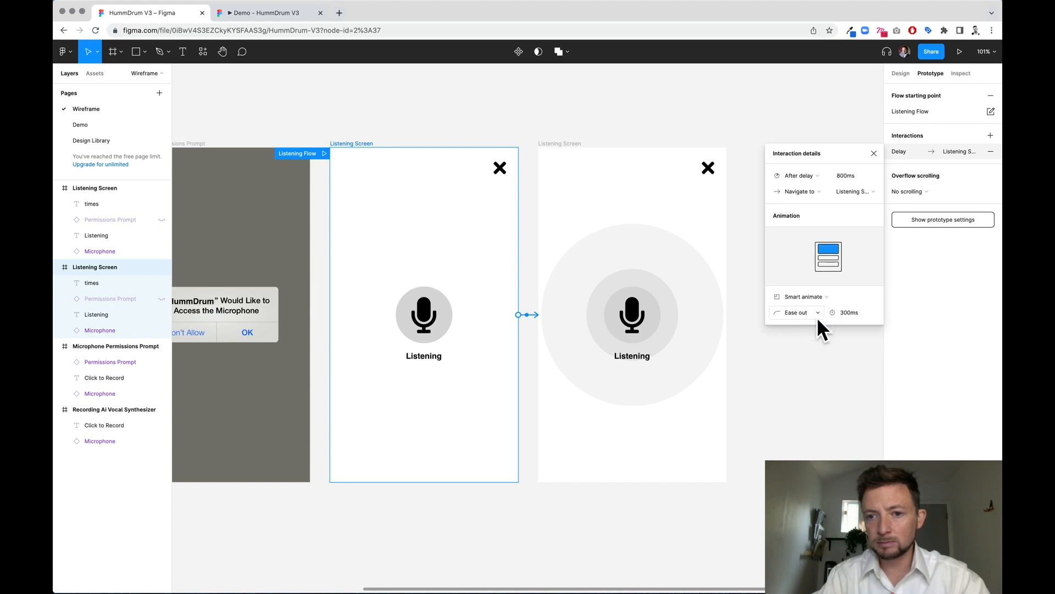
left_click(818, 318)
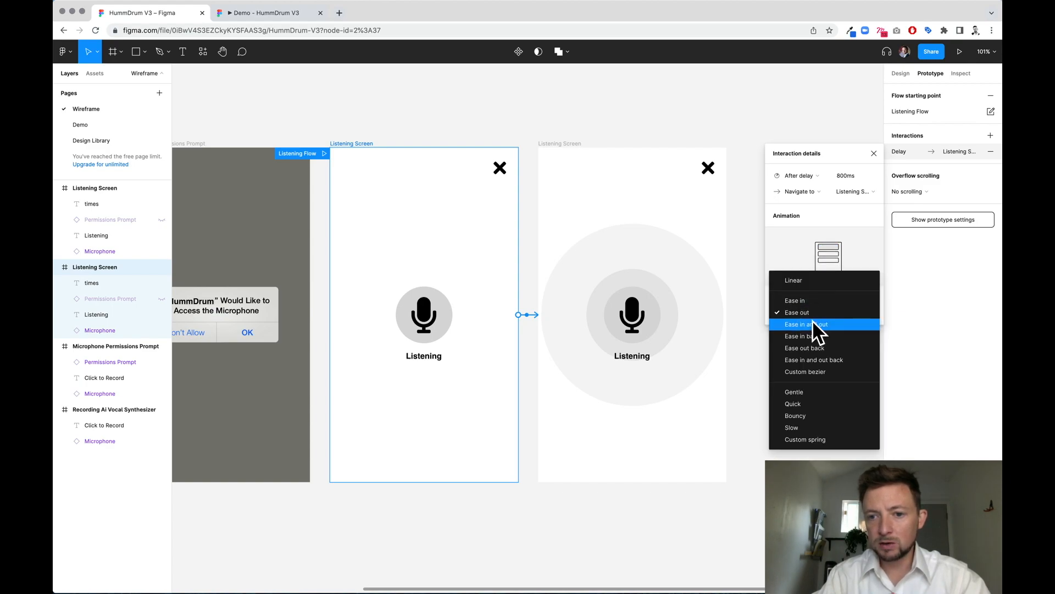
left_click(817, 417)
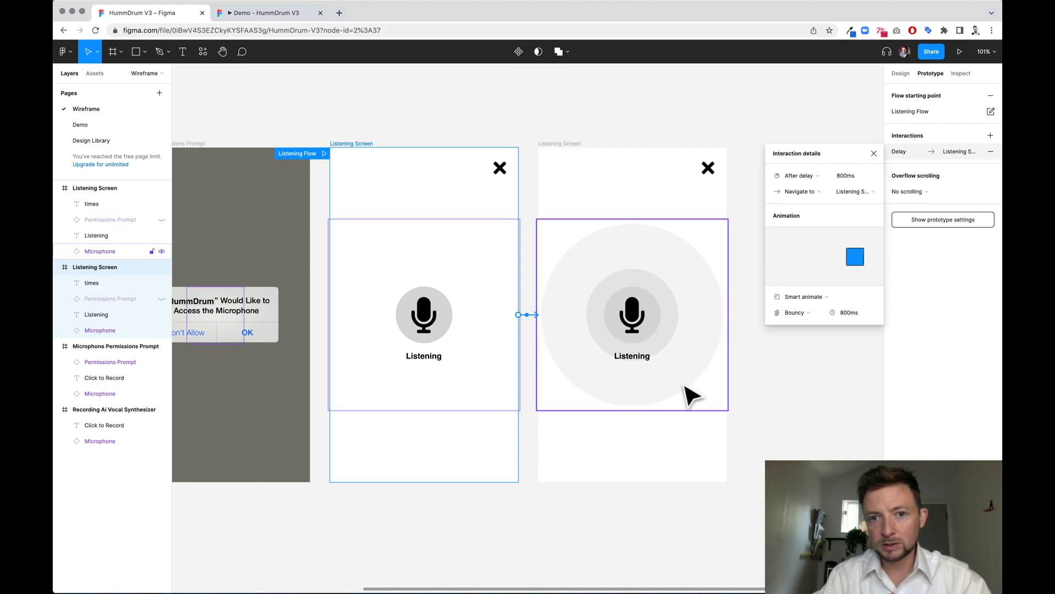
Link the second Listening Screen back to the first with a Smart animate, Bouncy transition
left_click(579, 142)
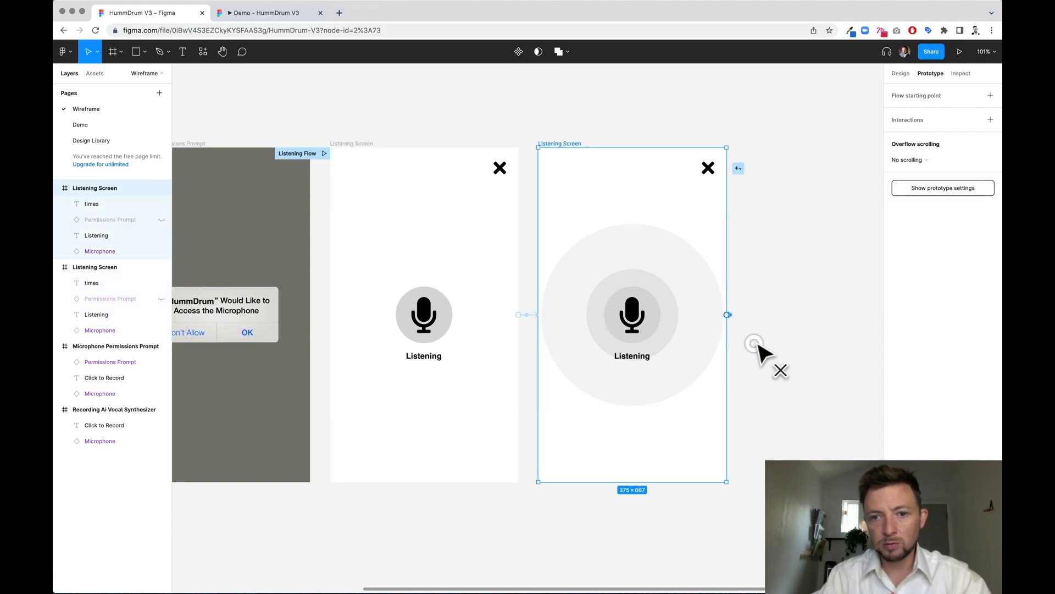
left_click_drag(622, 410, 487, 440)
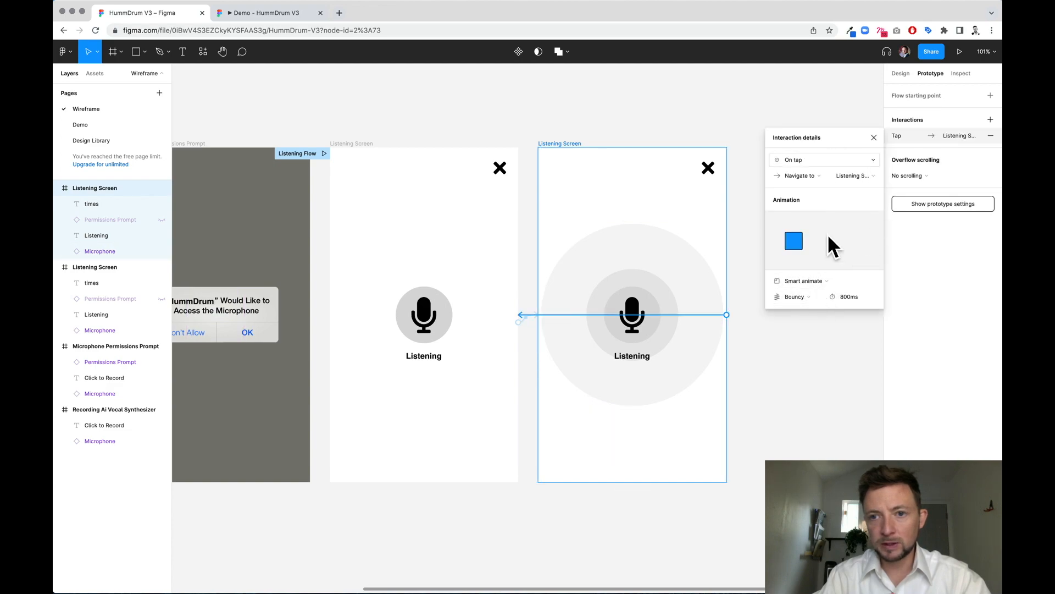
left_click(812, 161)
left_click(812, 168)
left_click(746, 300)
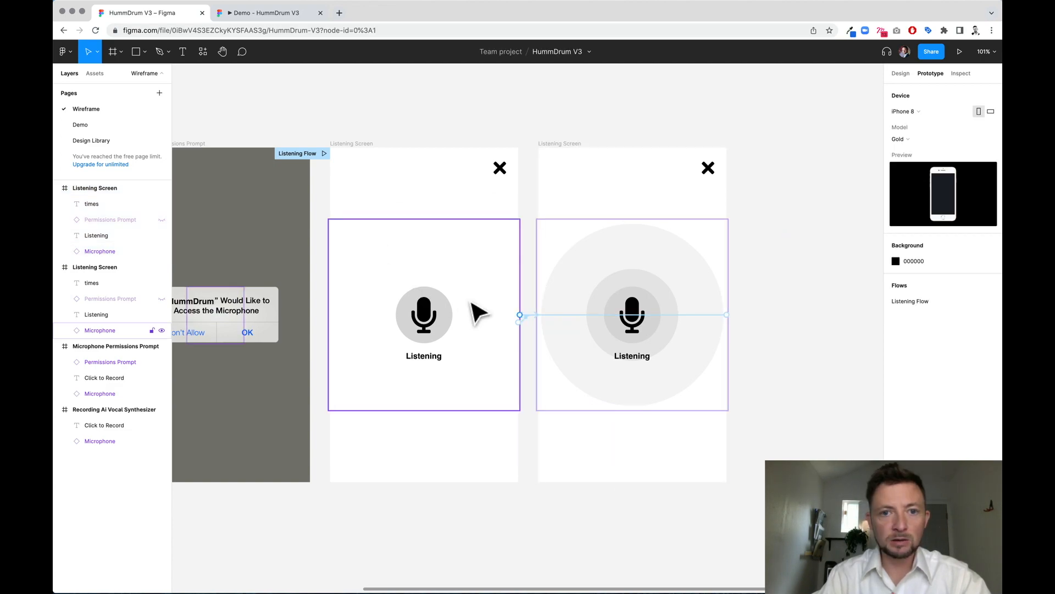
Play the Listening Flow prototype from the first Listening Screen to check the microphone animation
left_click(365, 144)
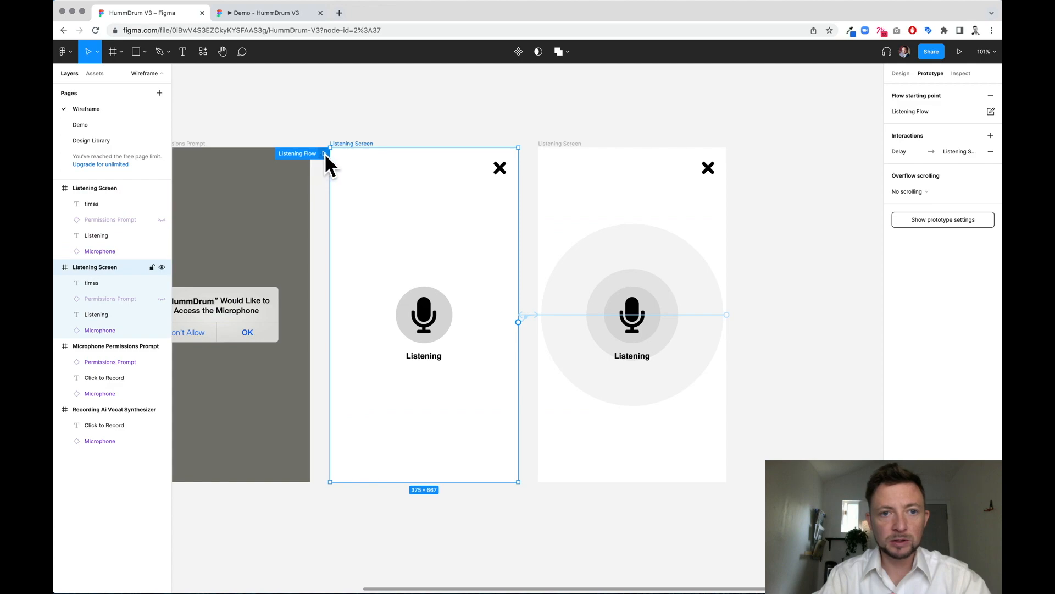
left_click(325, 153)
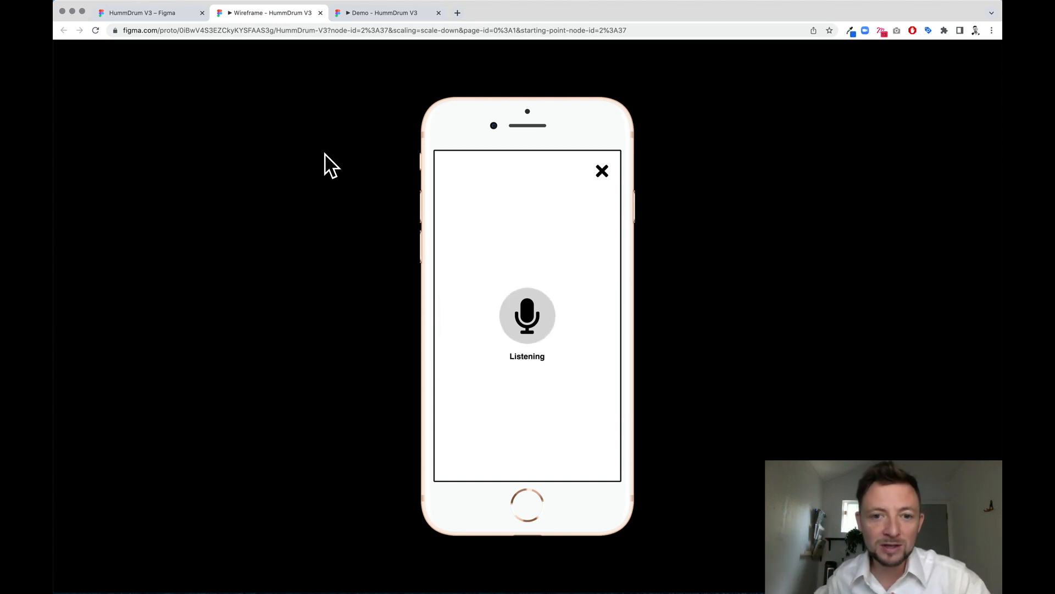
left_click(394, 17)
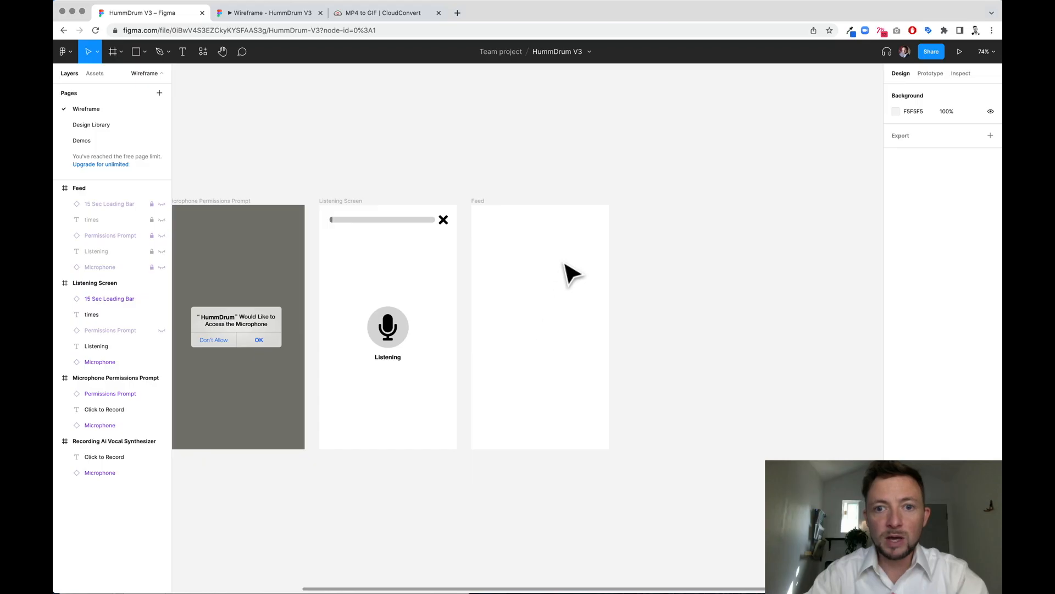
left_click(714, 271)
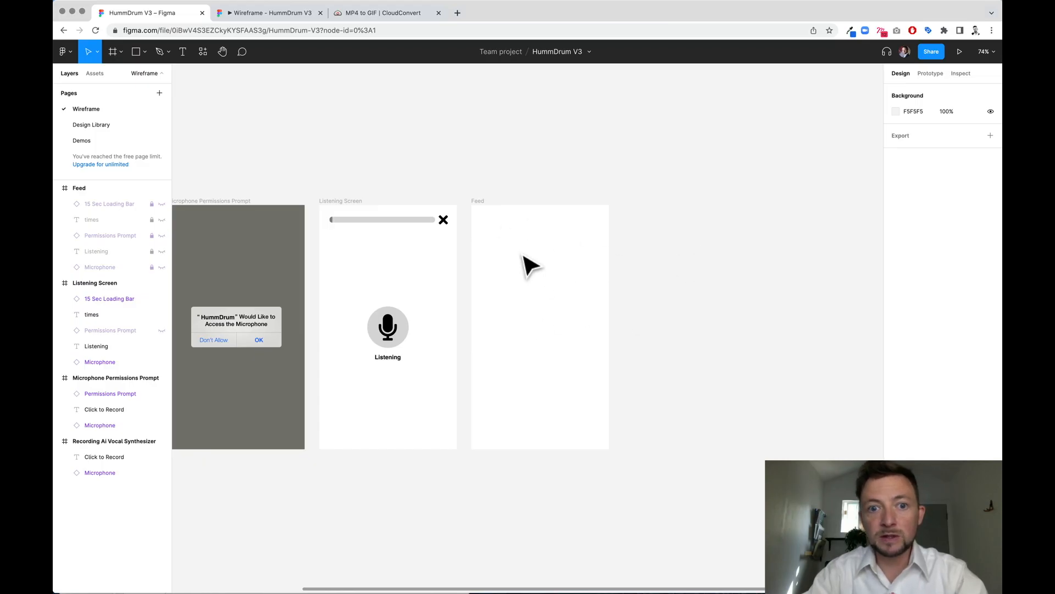
scroll(523, 263, "up", 5)
scroll(523, 256, "up", 2)
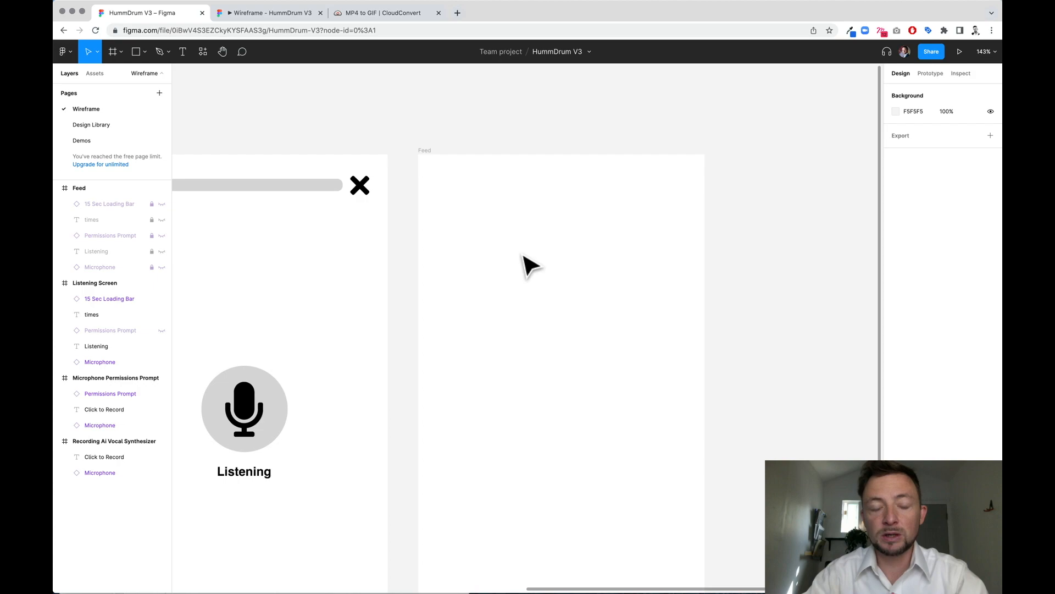
Draw a rectangular bar about 327 × 85 px on the Feed screen and round its corners with a radius of 100
key("r")
mouse_move(437, 270)
left_mouse_down()
mouse_move(700, 285)
mouse_move(694, 340)
mouse_move(688, 334)
left_mouse_up()
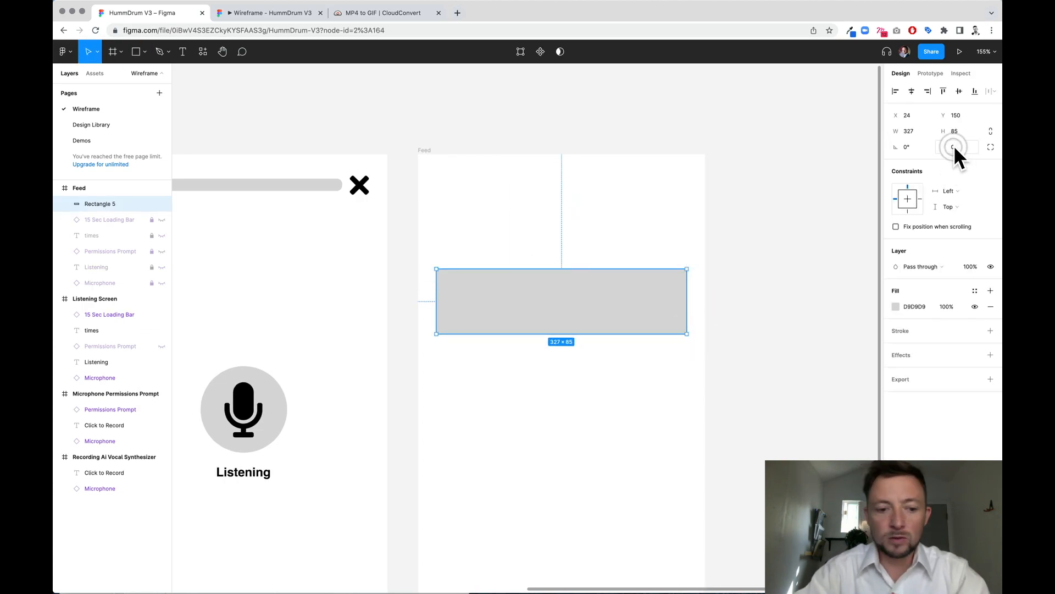
type("100")
key("Tab")
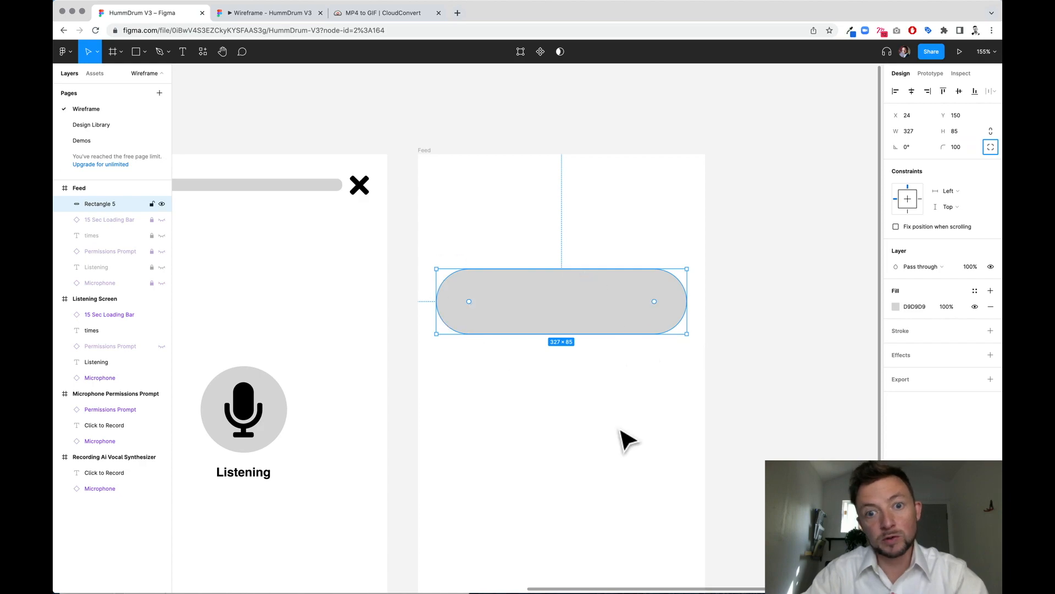
Draw a circle about 67 px across inside the bar's left end and fill it with 868686
left_click(627, 440)
key("o")
left_click_drag(450, 282, 491, 313)
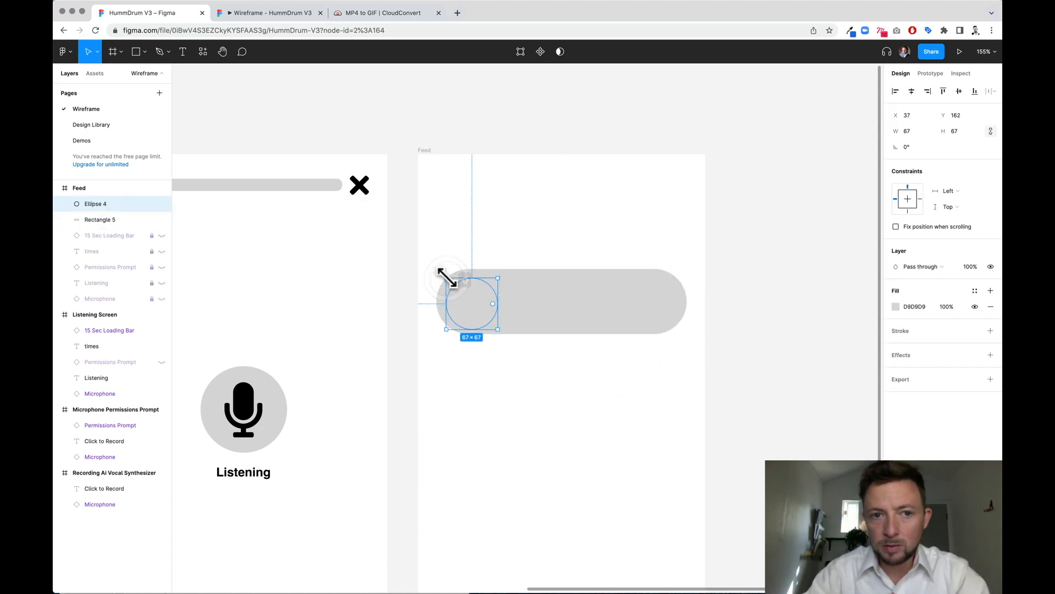
scroll(487, 349, "left", 3)
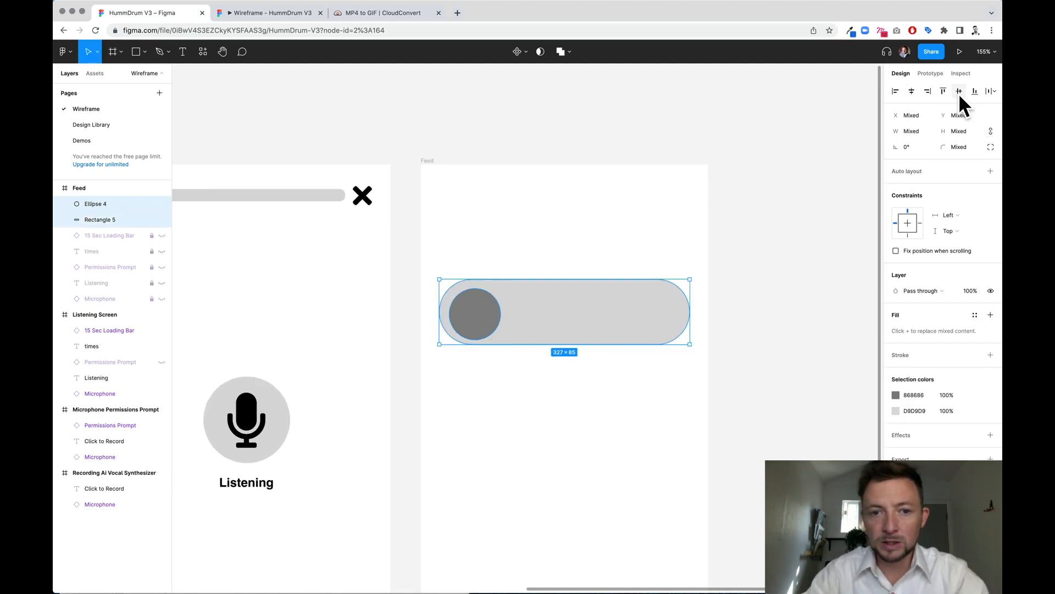
Centre the circle vertically within the rounded bar and fine-tune its inset from the bar's left edge
left_click(959, 91)
left_click(485, 323)
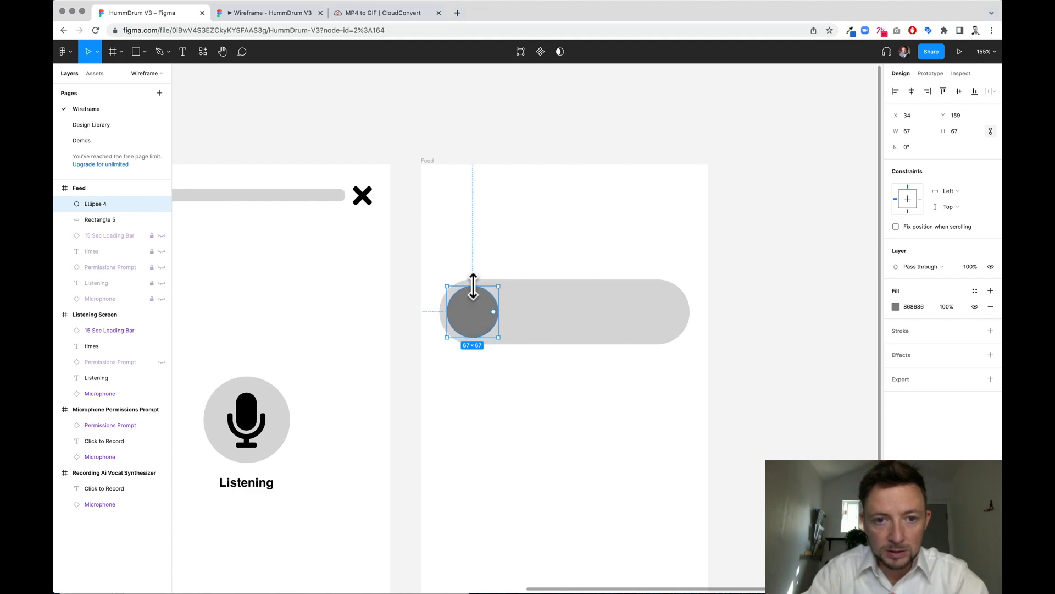
scroll(471, 282, "up", 5)
key("Left")
scroll(523, 391, "down", 6)
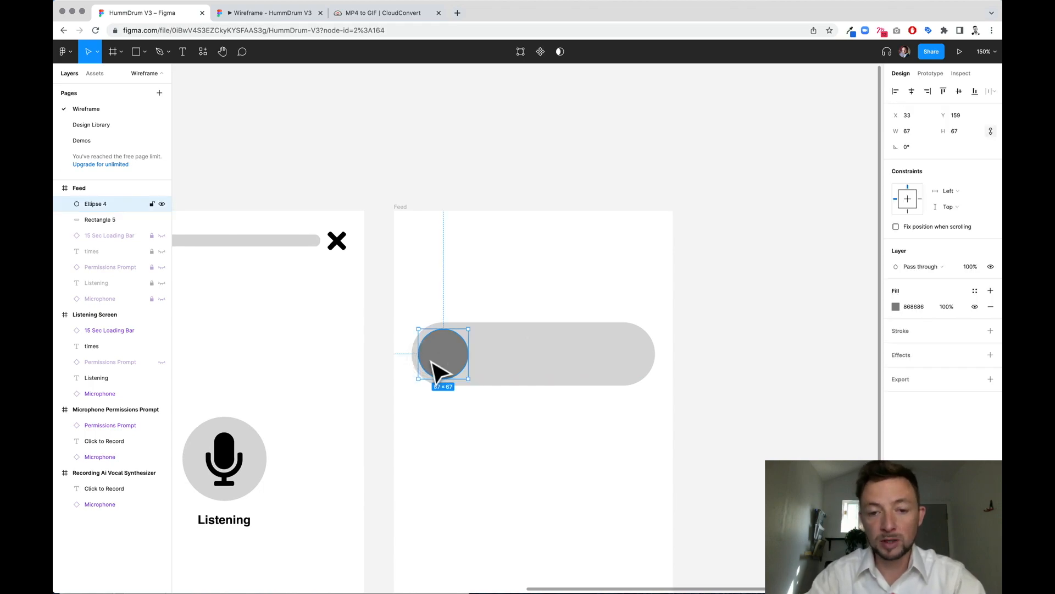
Add a Font Awesome heart icon at the bar's right end in the Regular style at size 36
left_click(627, 355)
left_click(621, 440)
key("t")
left_click(593, 423)
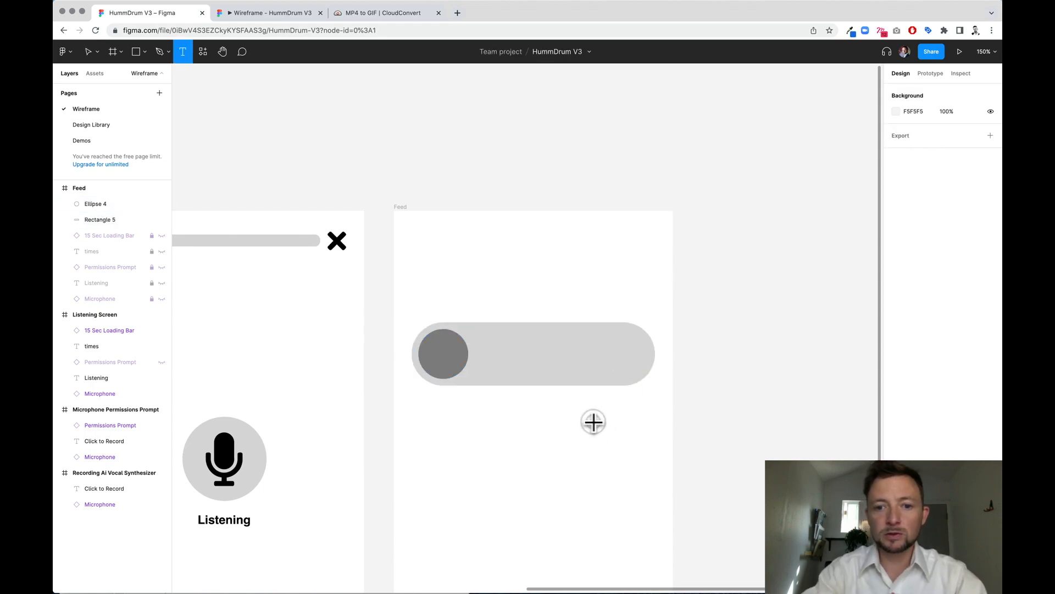
type("heart")
key("super+a")
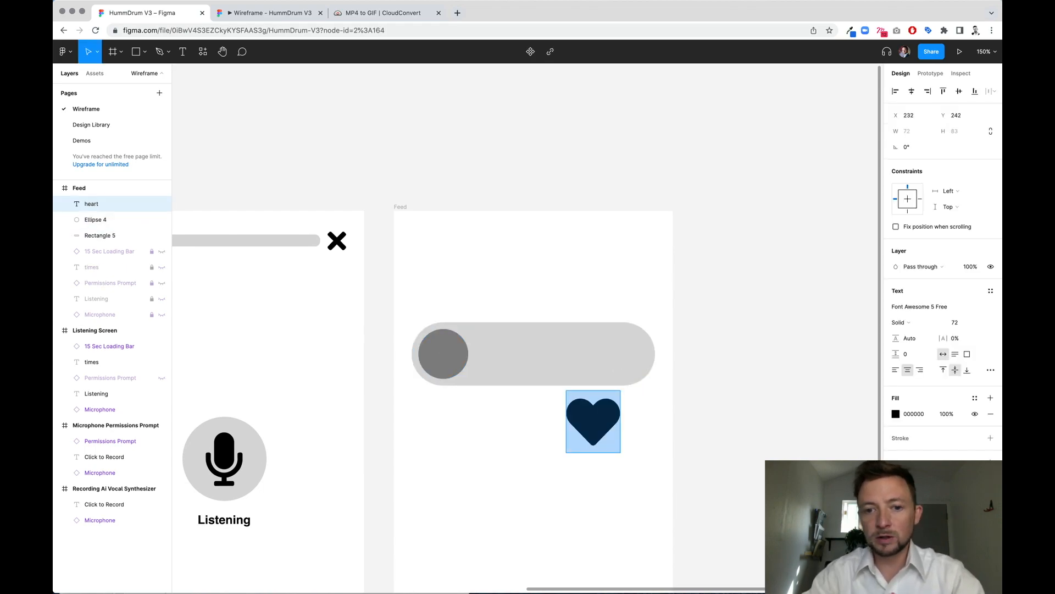
key("Escape")
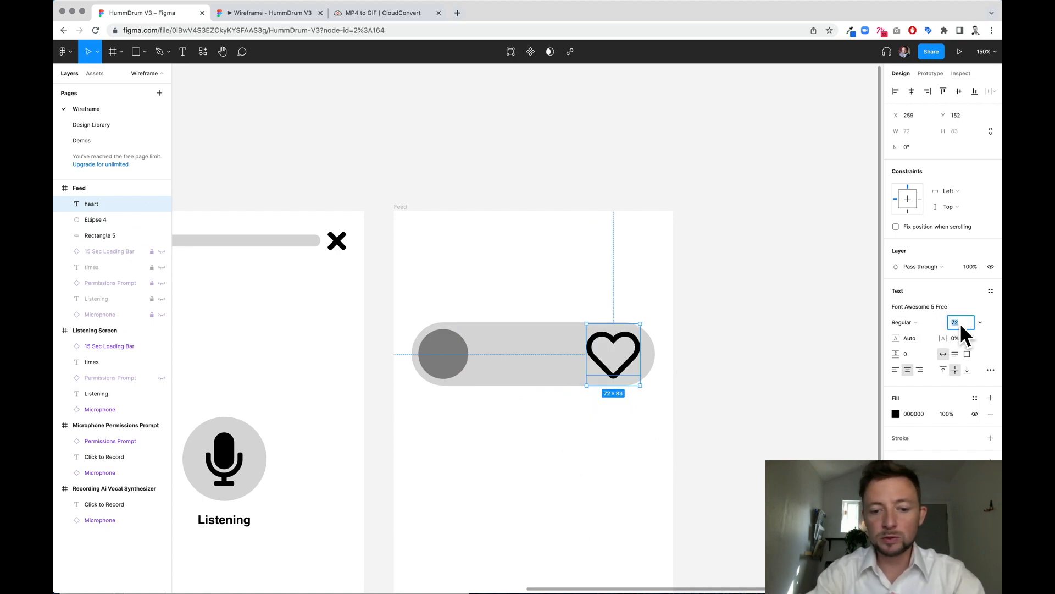
type("36")
key("Return")
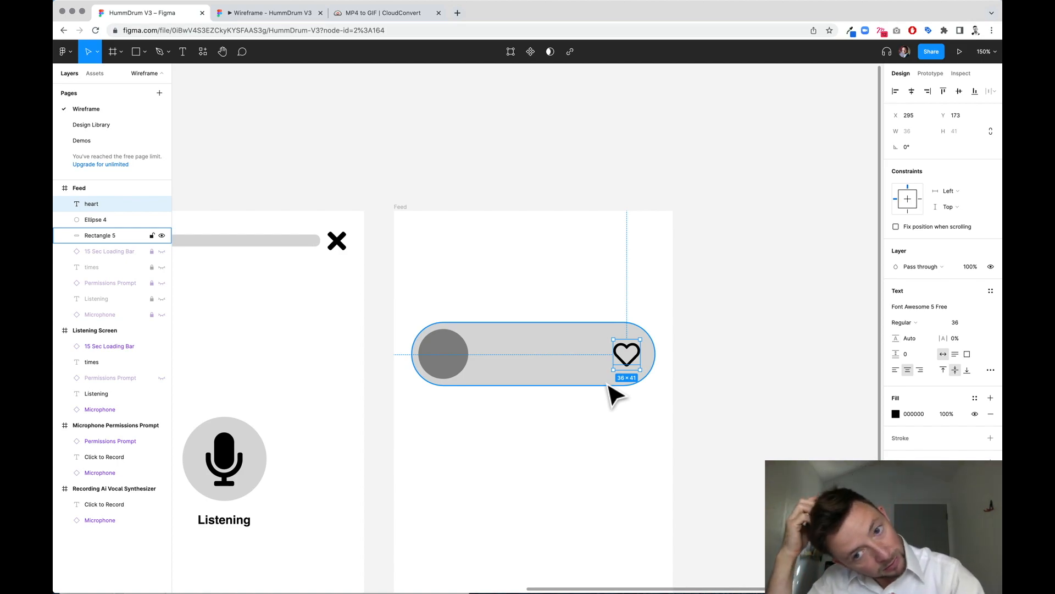
Add an ellipsis-h icon in the middle of the rounded bar
left_click(552, 370)
key("t")
left_click(518, 353)
type("ellipsis-h")
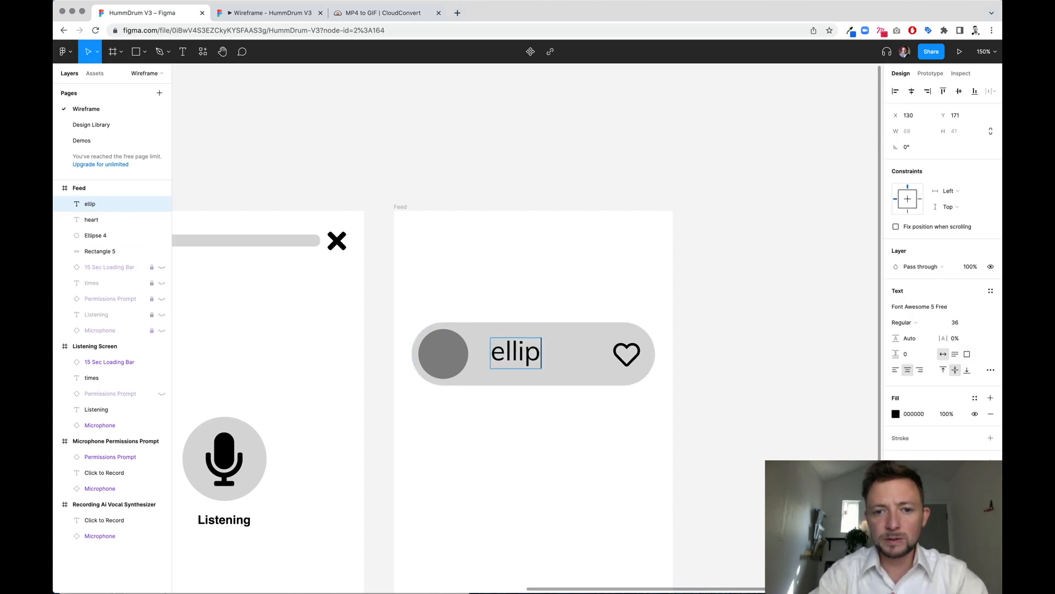
left_click(668, 452)
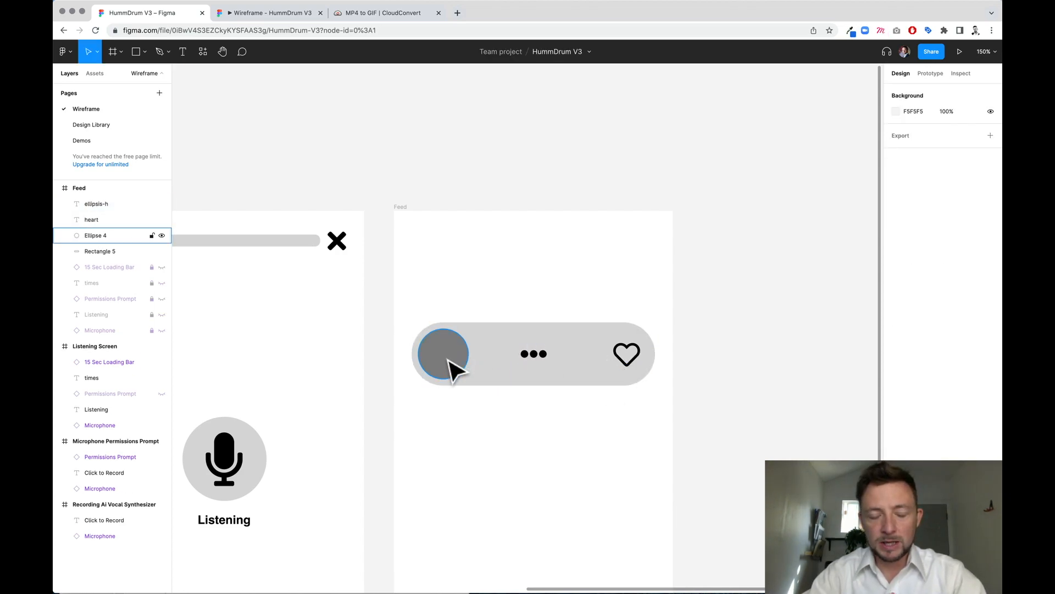
Add a Solid Pause icon at size 24 and centre it on the dark circle
key("t")
left_click(502, 426)
type("Pause")
key("Escape")
left_click(958, 323)
type("24")
key("Return")
left_click_drag(499, 422, 452, 359)
Recolour the pause icon white and darken the circle behind it to 6B6B6B
left_click(896, 414)
left_click(690, 271)
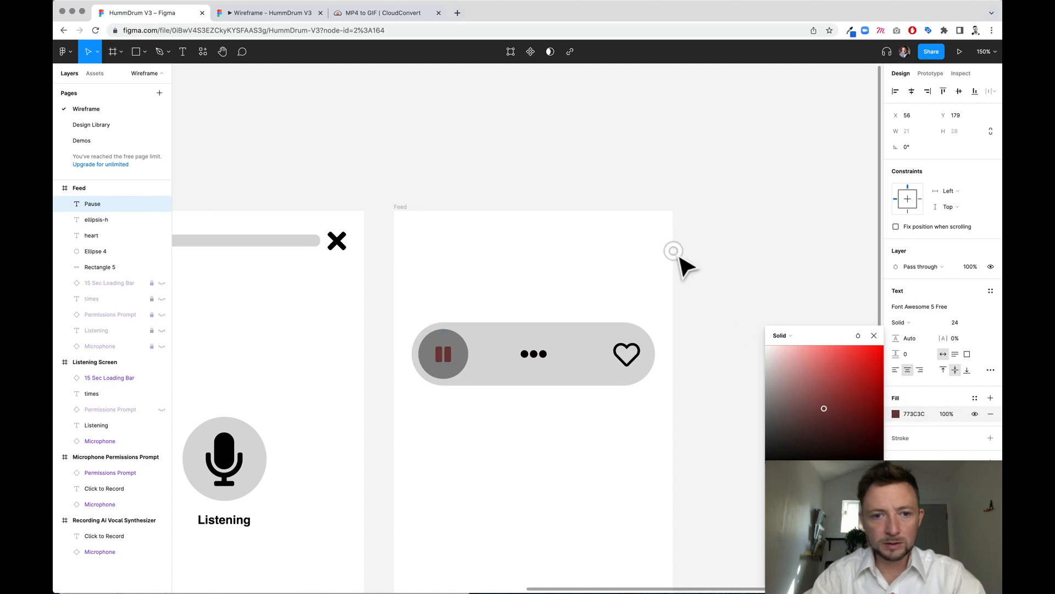
scroll(505, 509, "down", 2)
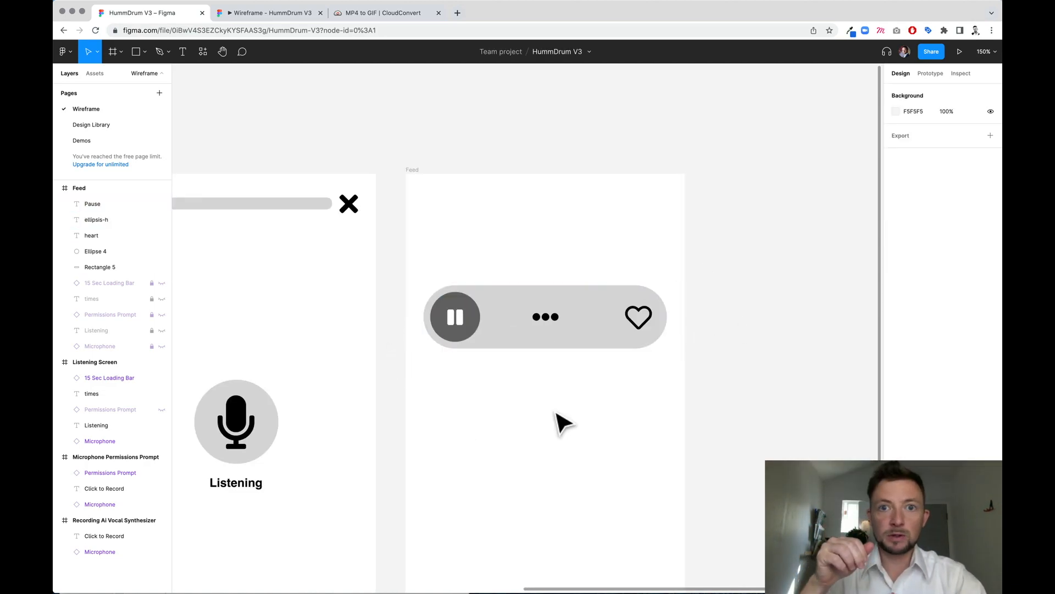
Add a Chevron-left back icon at size 36 in the upper-left corner of the Feed screen
scroll(560, 423, "down", 2, "ctrl")
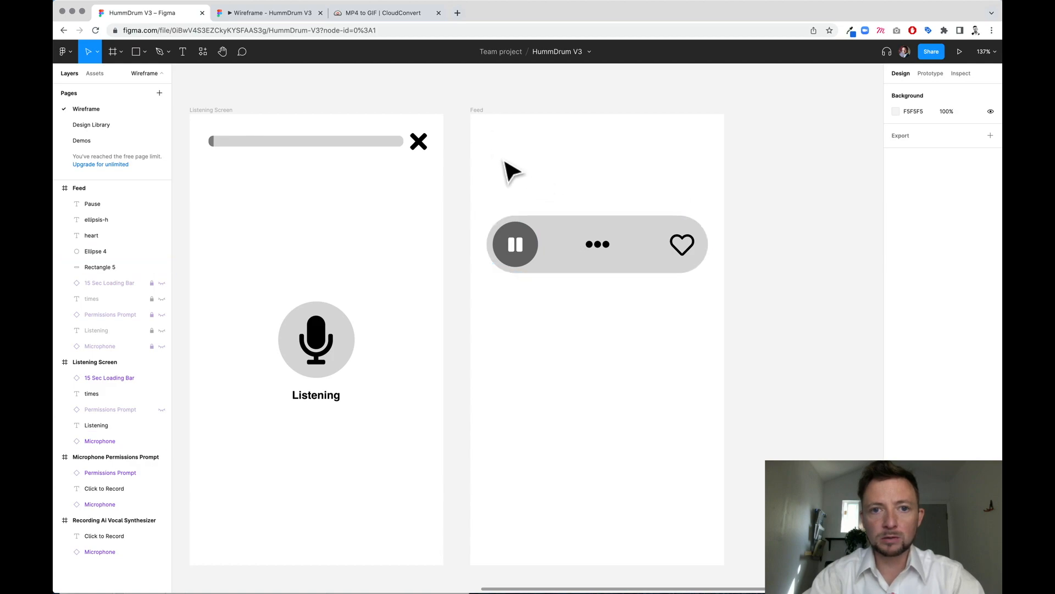
key("t")
left_click(501, 137)
type("Chevron-left")
key("BackSpace")
type("-left")
left_click(514, 162)
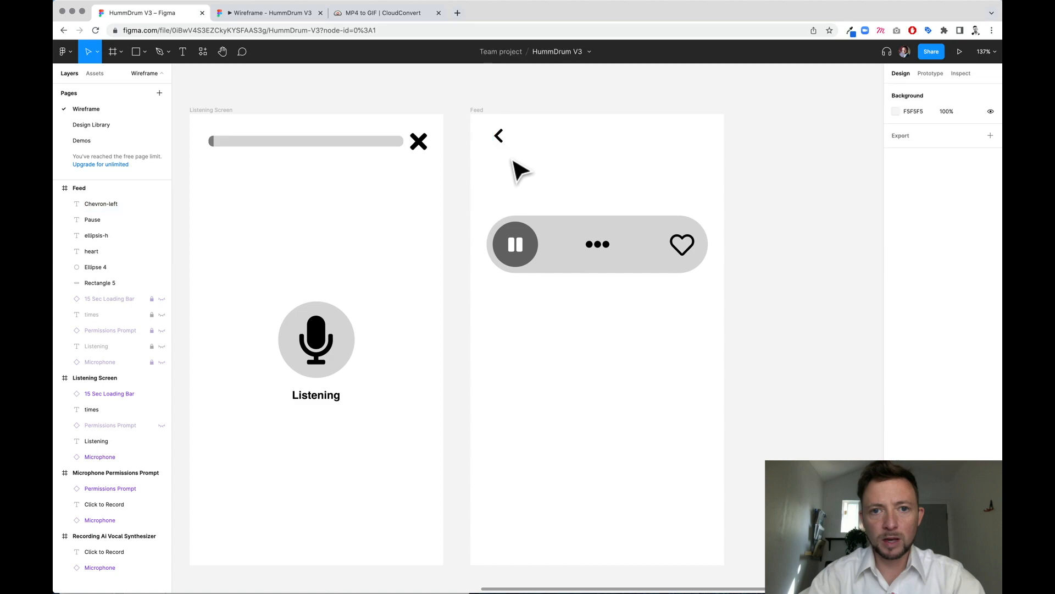
left_click(499, 138)
type("36")
left_click(598, 164)
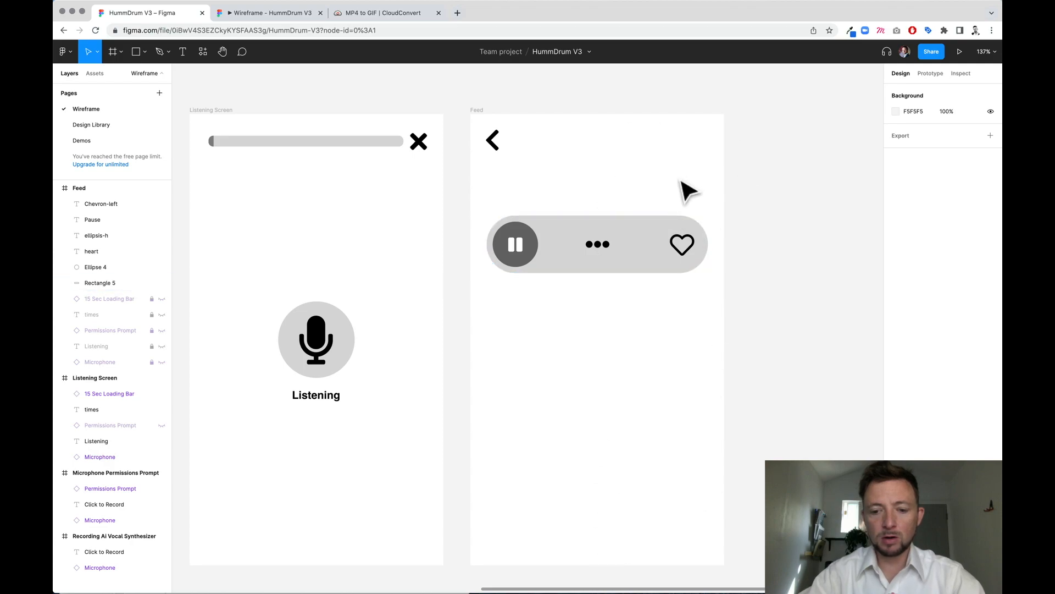
Add a user-circle icon in the Regular style to the Feed screen's upper-right corner, level with the chevron
key("t")
left_click(611, 167)
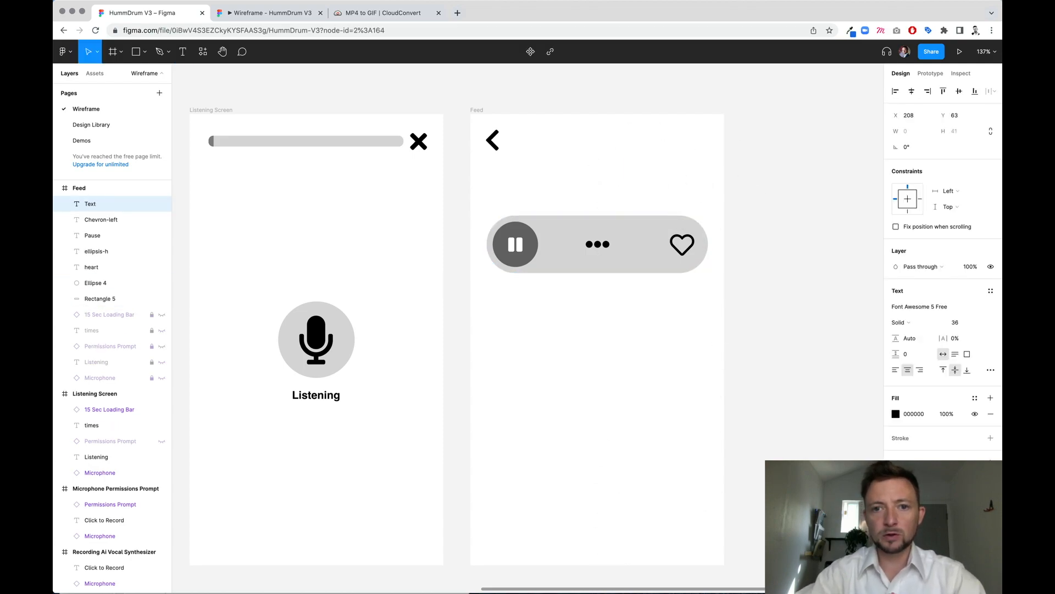
type("user")
double_click(617, 172)
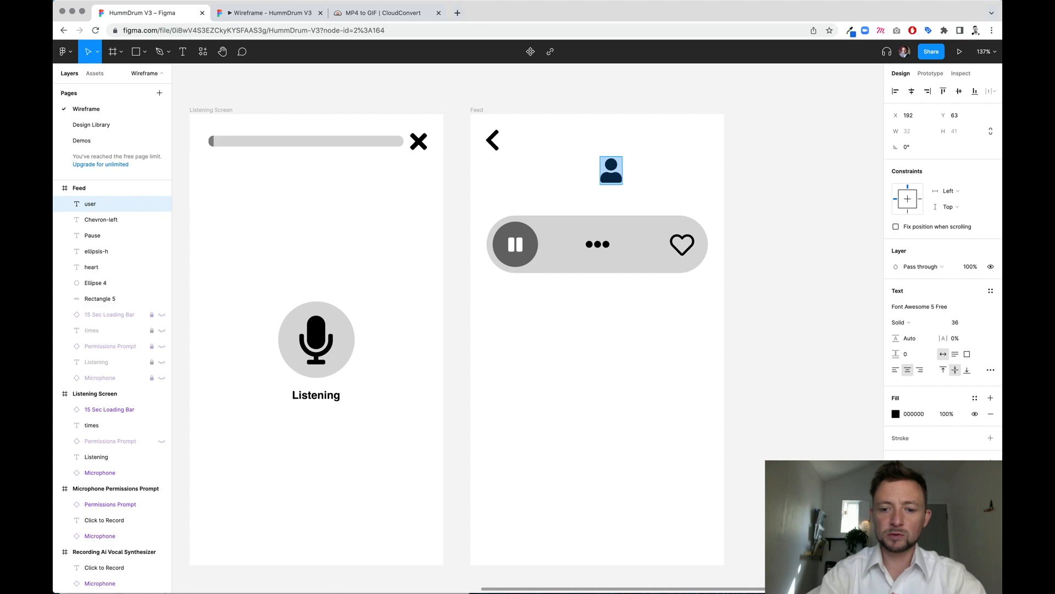
type("-circle")
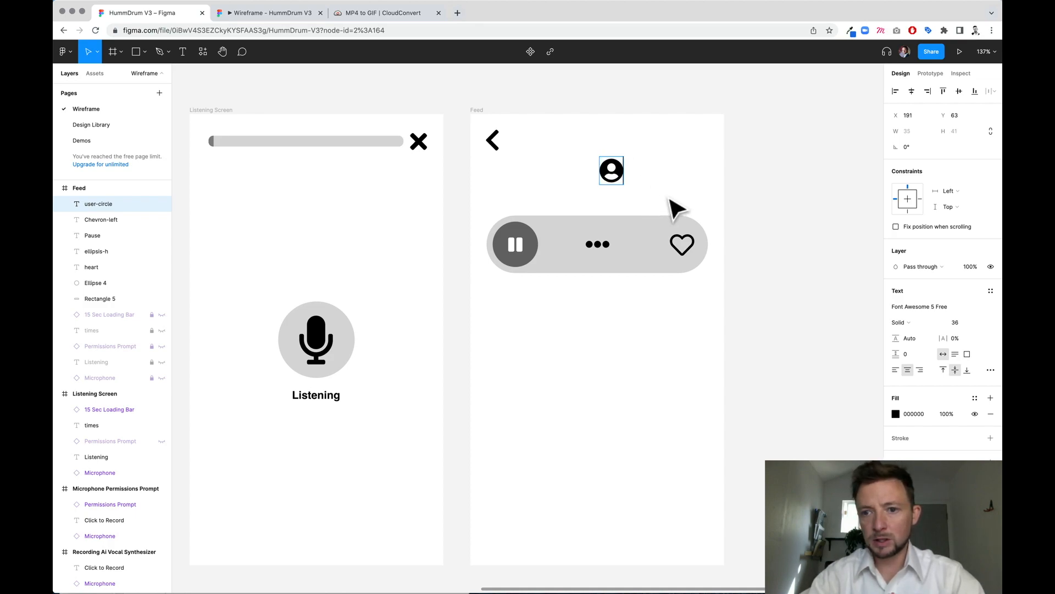
left_click(917, 323)
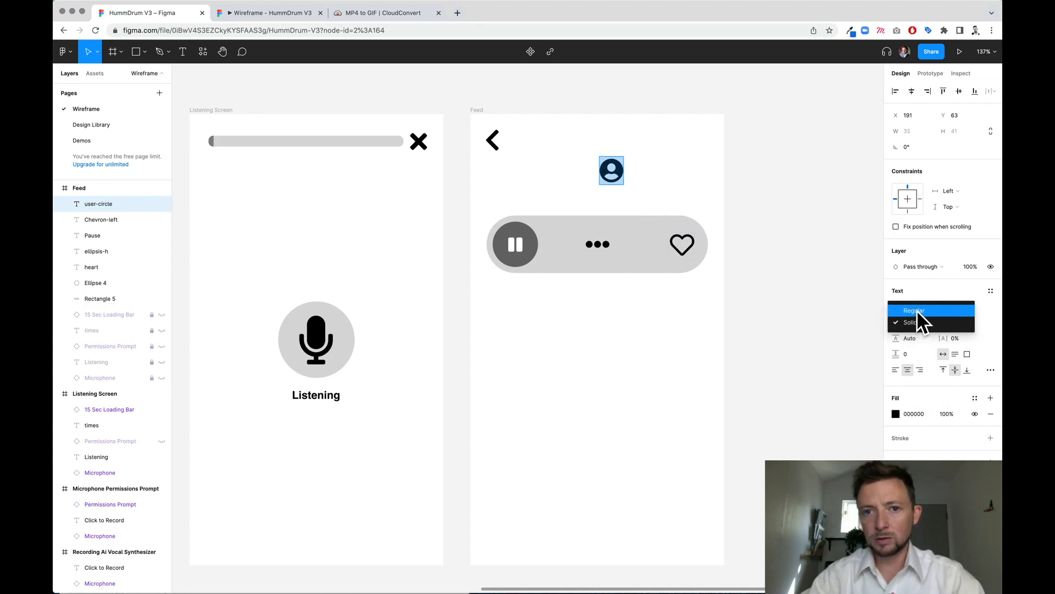
left_click(921, 311)
left_click_drag(614, 177, 702, 156)
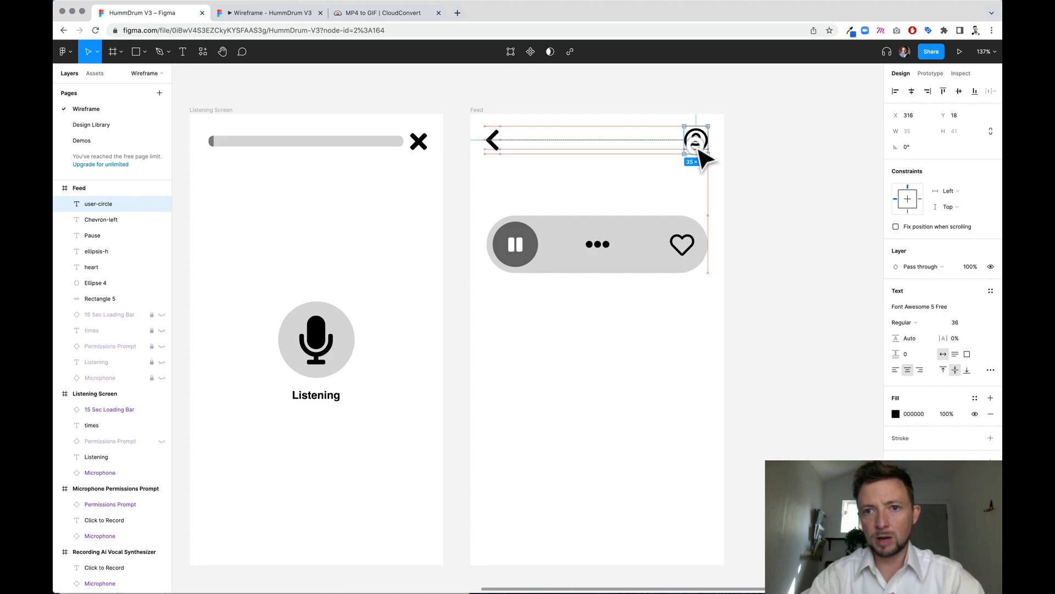
left_click(690, 190)
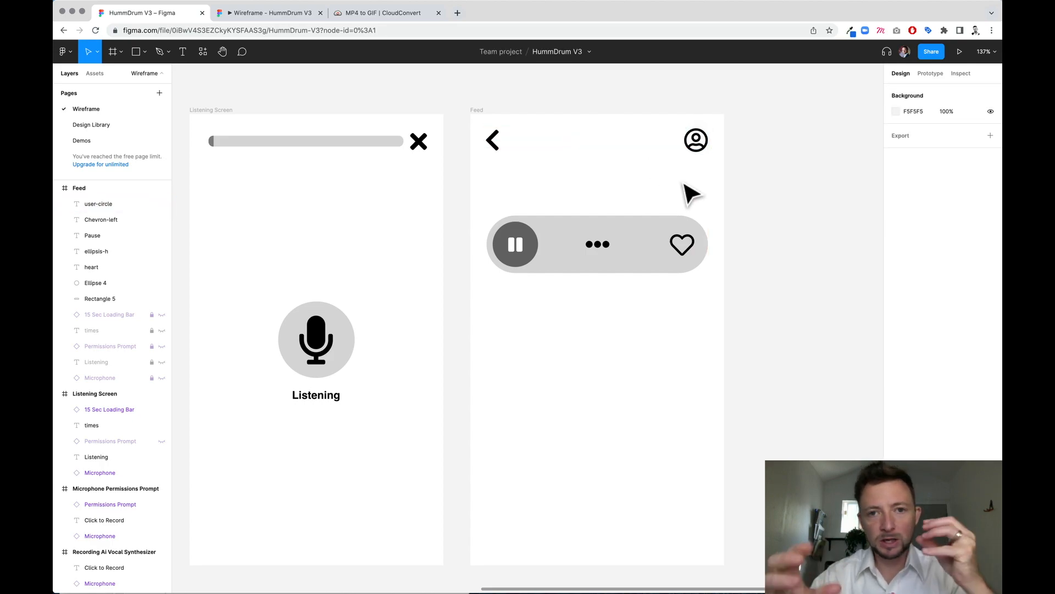
Create a component from the bar's Pause, ellipsis-h, heart, Ellipse 4 and Rectangle 5 layers on the Feed screen
scroll(641, 240, "up", 5)
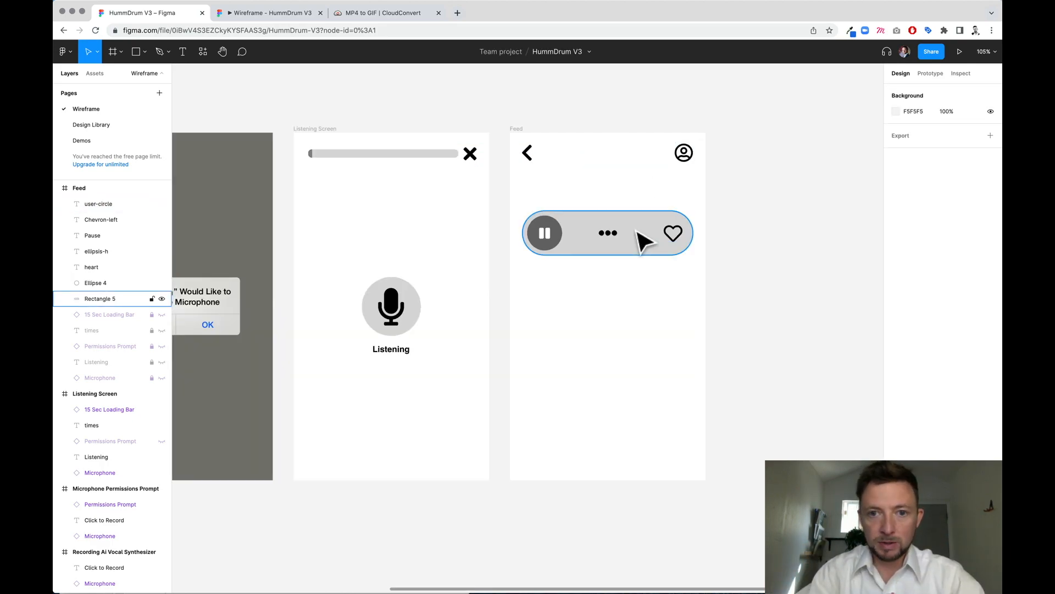
scroll(659, 233, "right", 2)
left_click(391, 273)
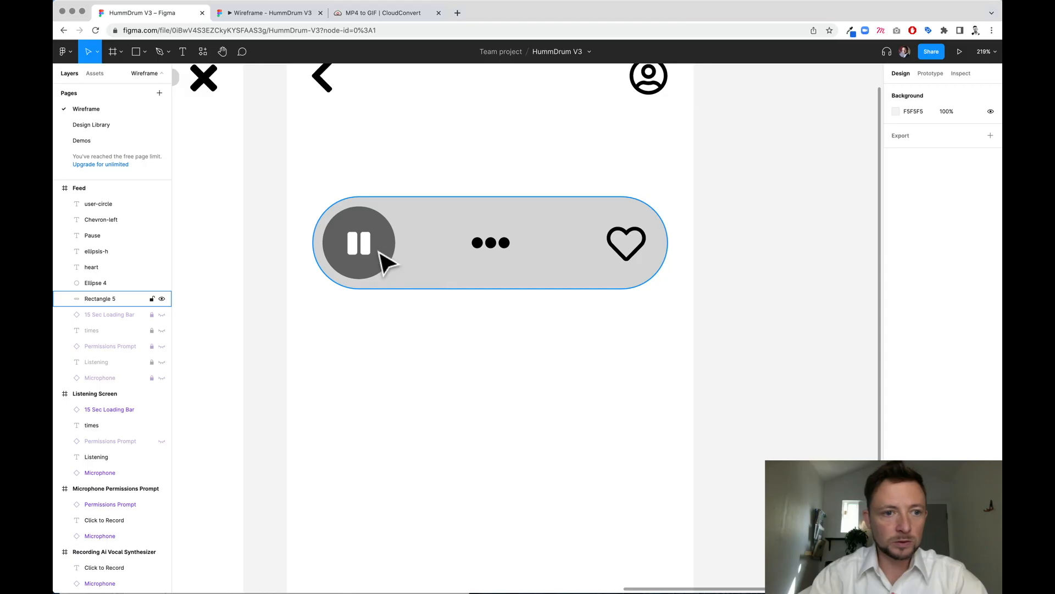
left_click(381, 258)
left_click(380, 258)
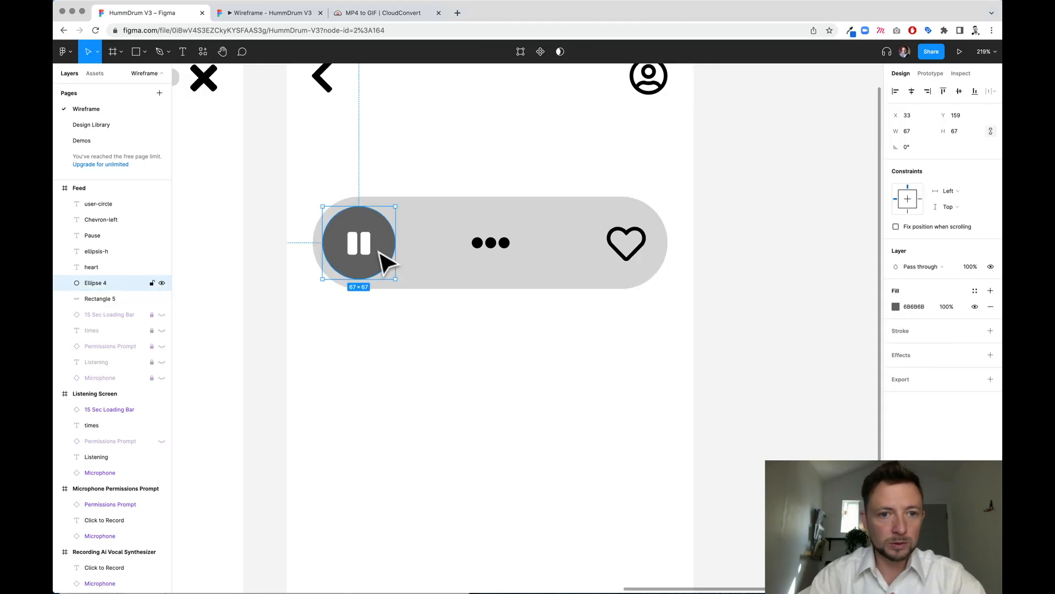
left_click(124, 299)
left_click(113, 284, "shift")
left_click(109, 266, "shift")
left_click(100, 235, "shift")
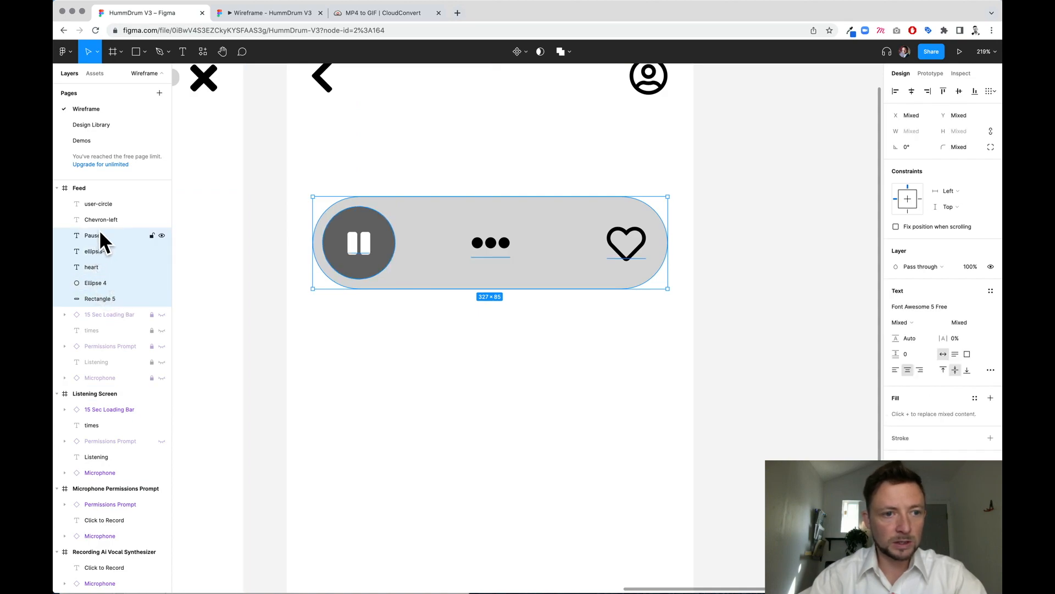
right_click(109, 278)
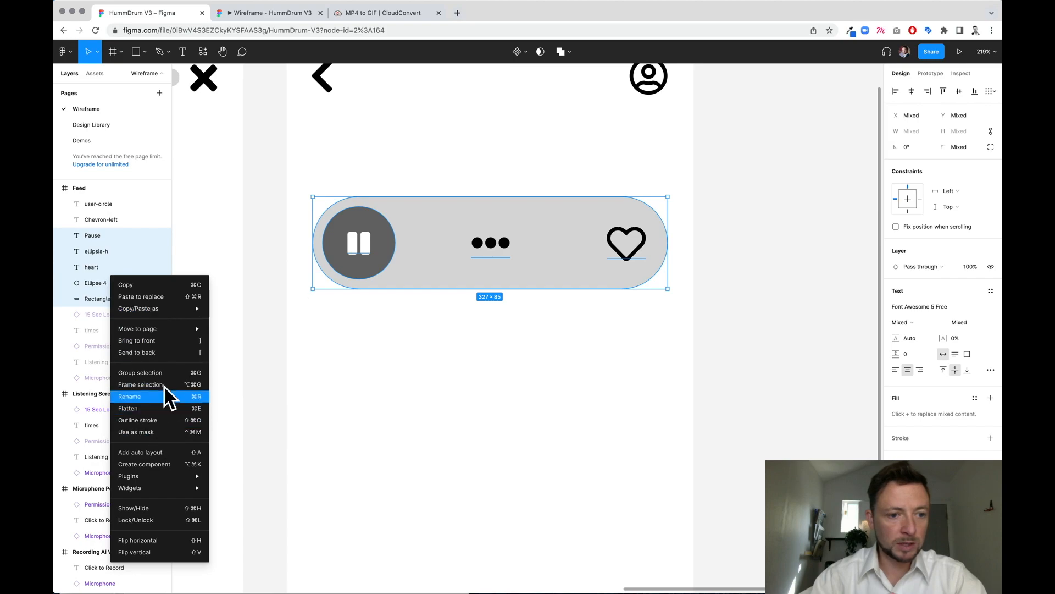
left_click(160, 464)
Move the bar component to the Design Library page, beside the loading bar variants, and rename it Line Item
key("Delete")
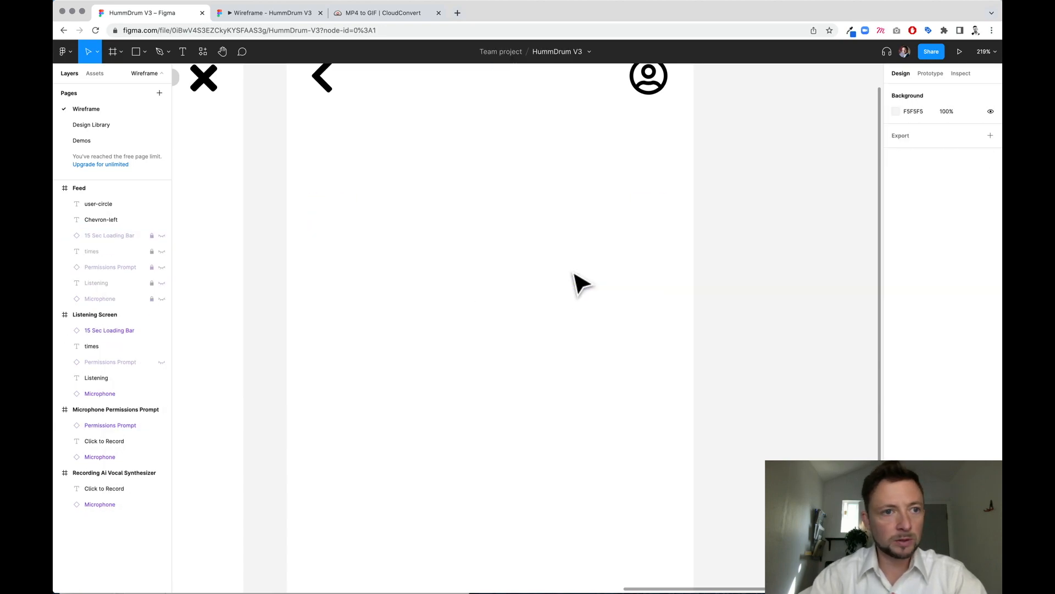
left_click(104, 129)
scroll(578, 181, "up", 5)
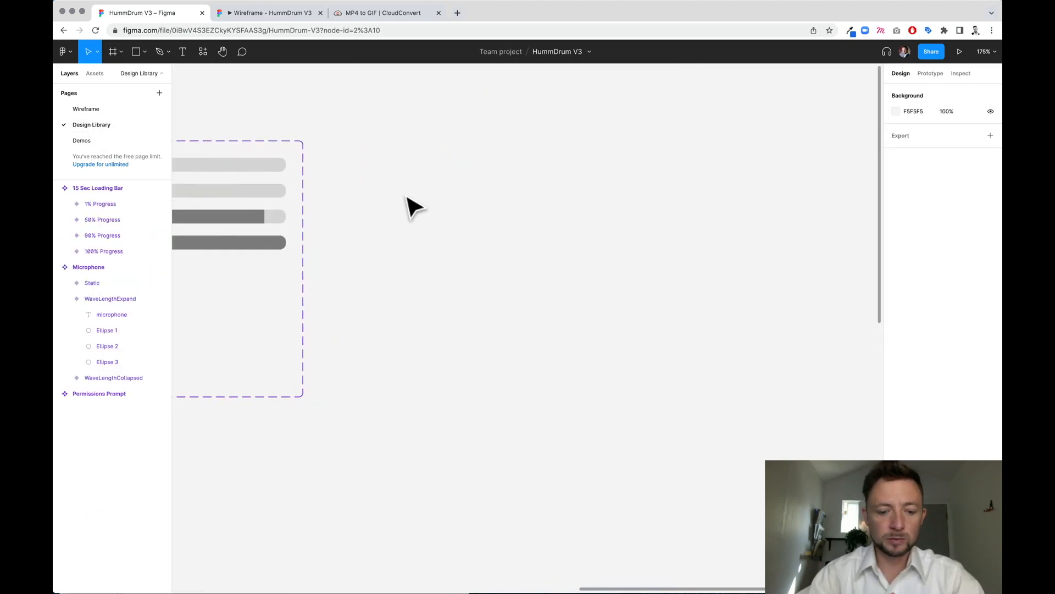
key("ctrl+v")
double_click(361, 138)
type("Line")
type("Item")
left_click(317, 116)
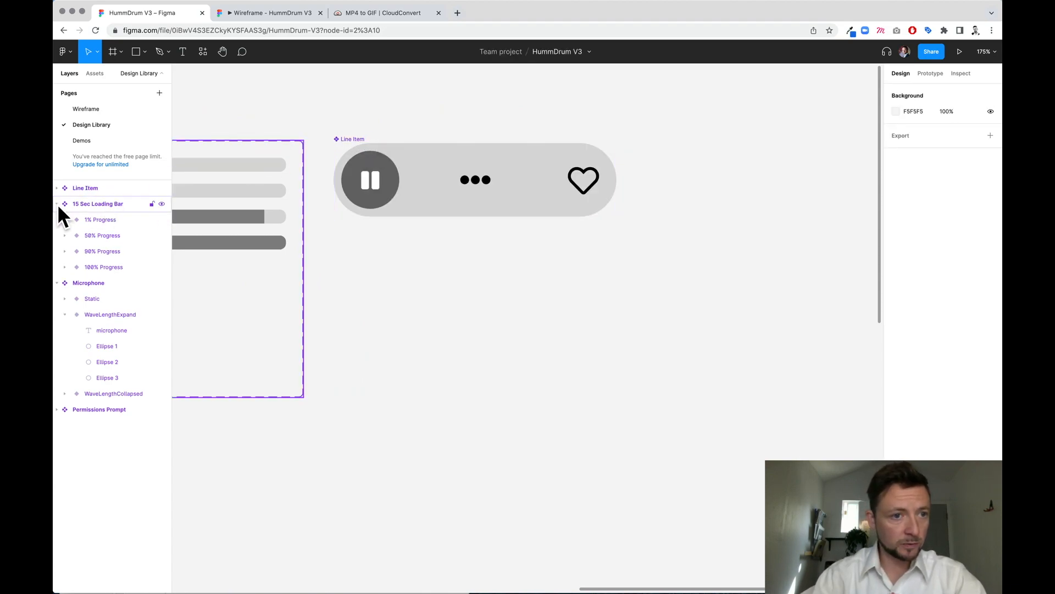
Collapse the 15 Sec Loading Bar and Microphone layers and expand the Line Item component's layers
left_click(57, 204)
left_click(57, 187)
left_click(57, 298)
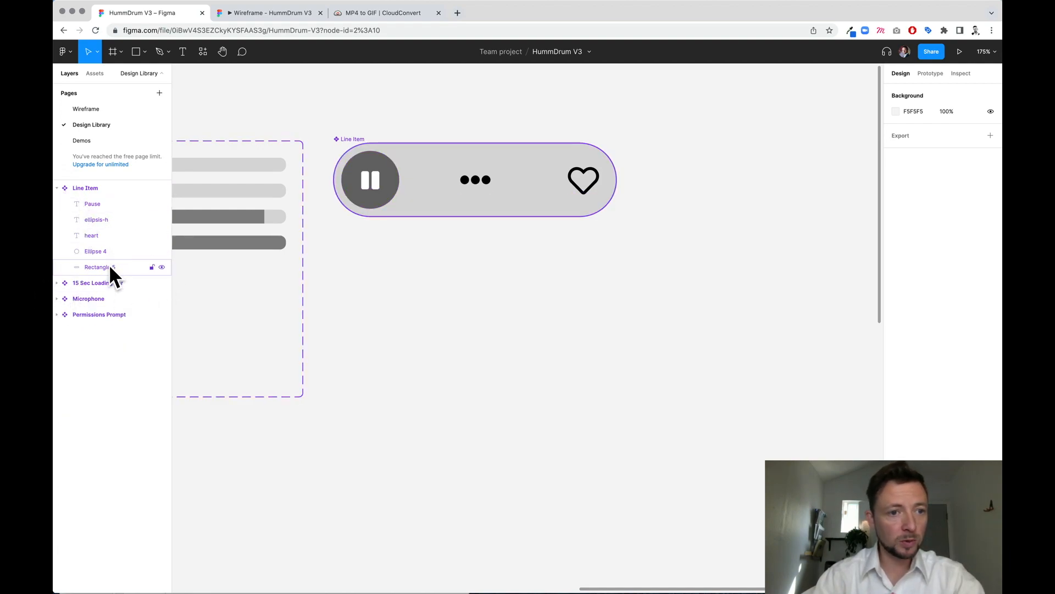
Move the Ellipse 4 layer directly beneath Pause in the Line Item component's layer order
left_click(96, 251)
left_click(99, 239)
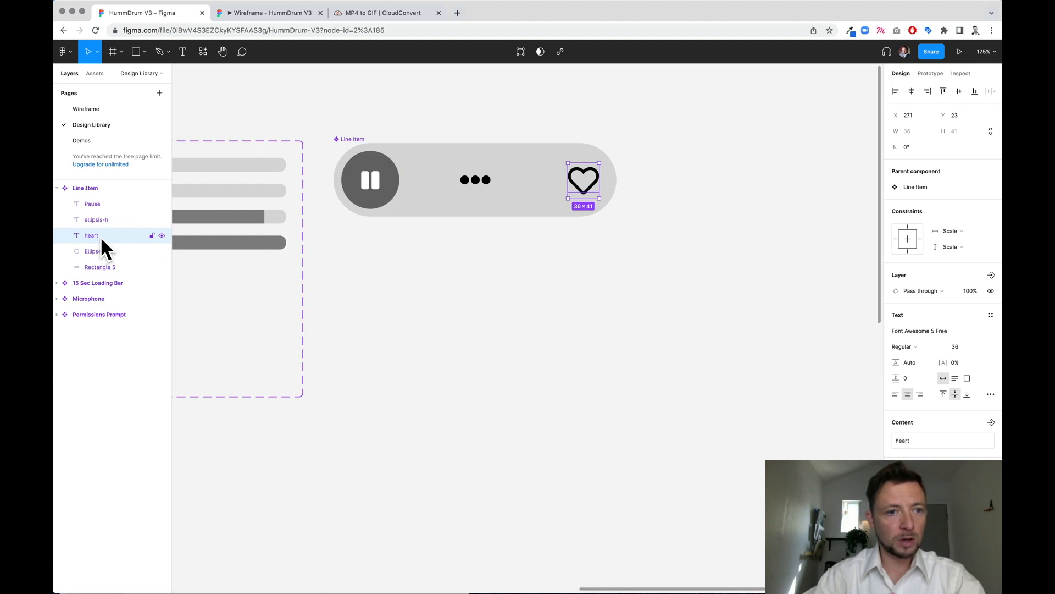
left_click(101, 220)
left_click(101, 206)
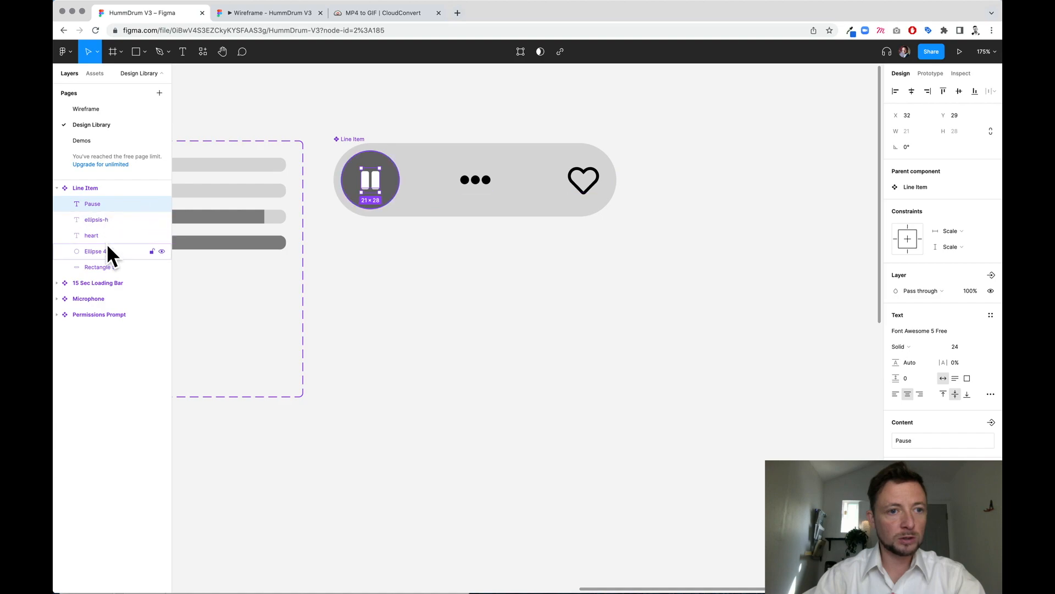
left_click(108, 253)
left_click_drag(113, 249, 118, 210)
left_click(118, 208, "shift")
left_click(105, 236)
left_click(103, 253)
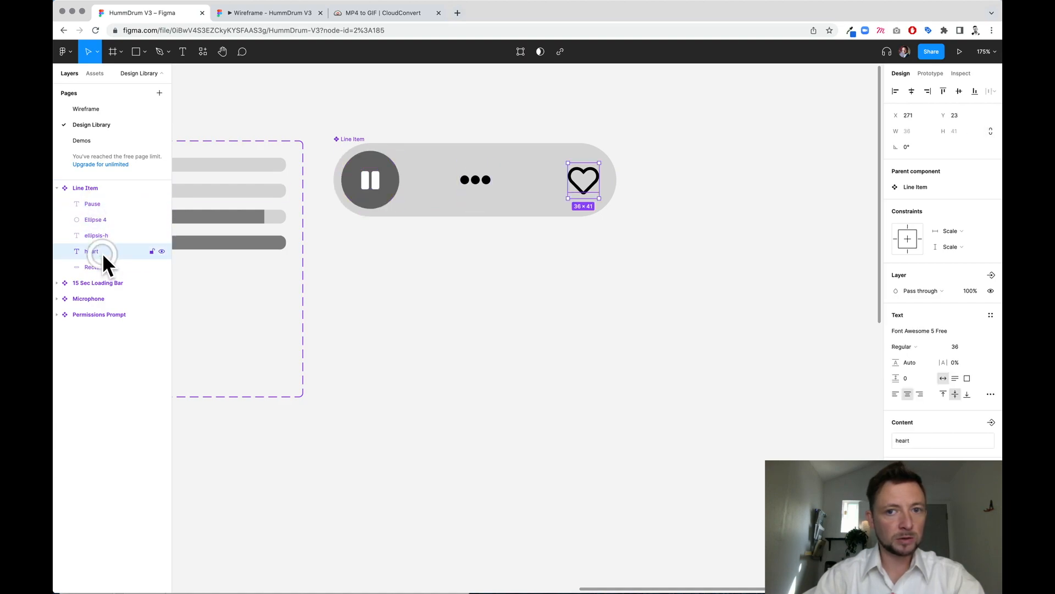
right_click(102, 252)
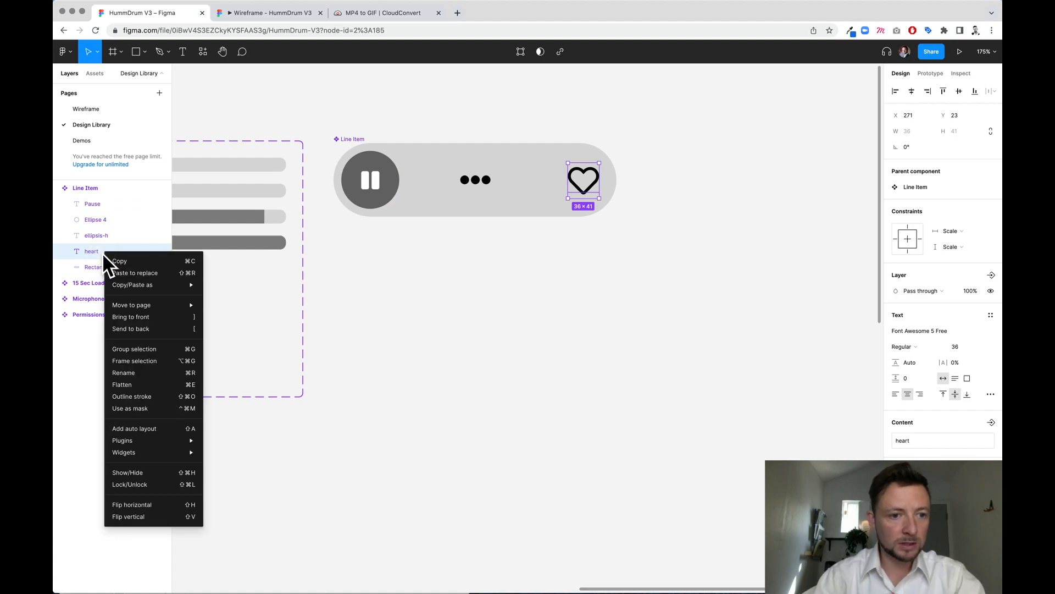
left_click(515, 299)
left_click(522, 311)
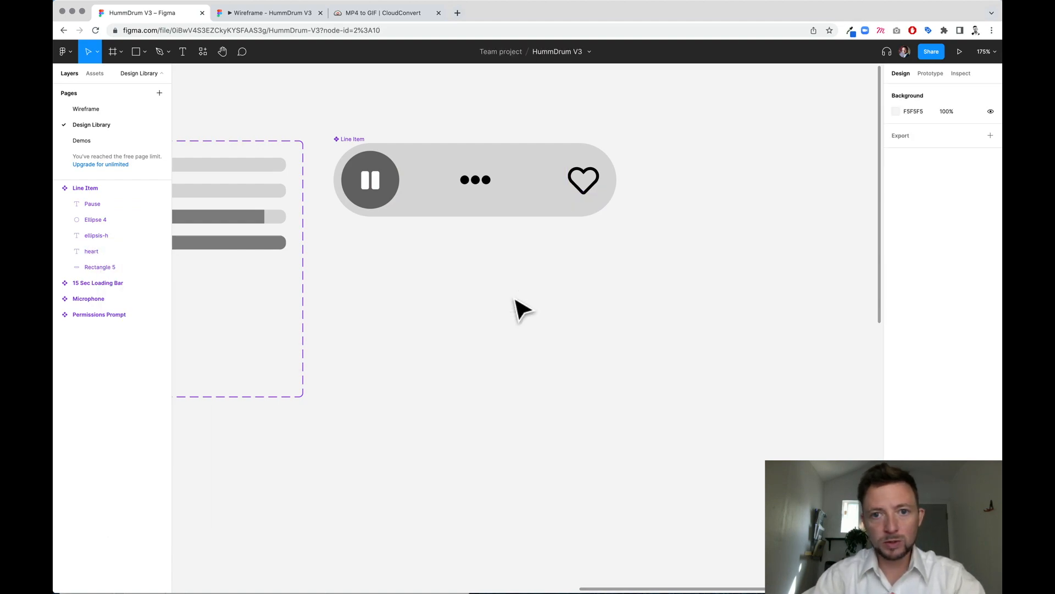
Move the heart icon out of the Line Item bar onto the empty canvas beside it and create a component from it
left_click(590, 183)
left_click_drag(428, 196, 608, 194)
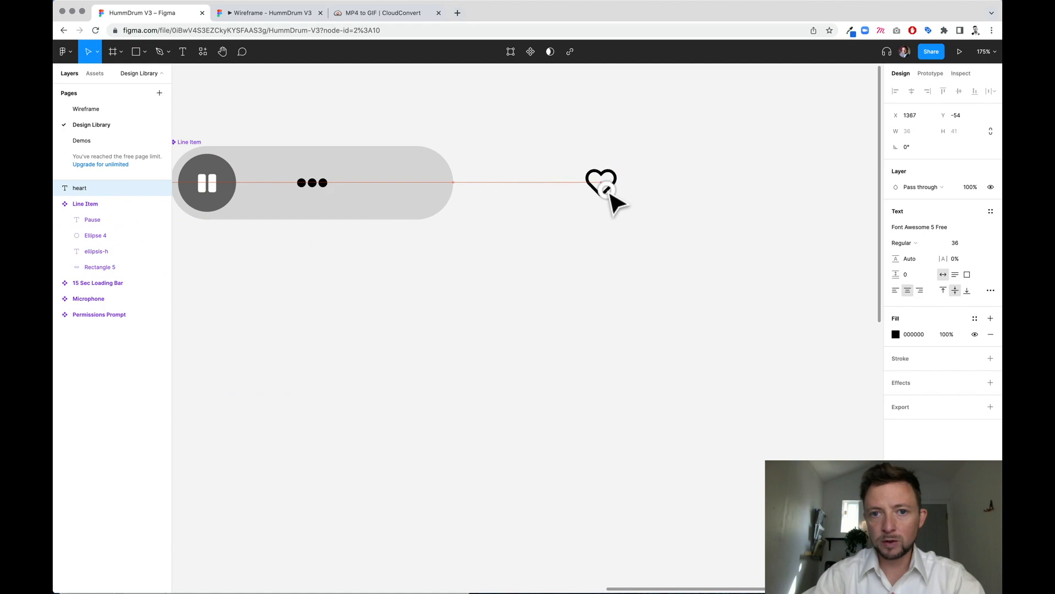
right_click(609, 194)
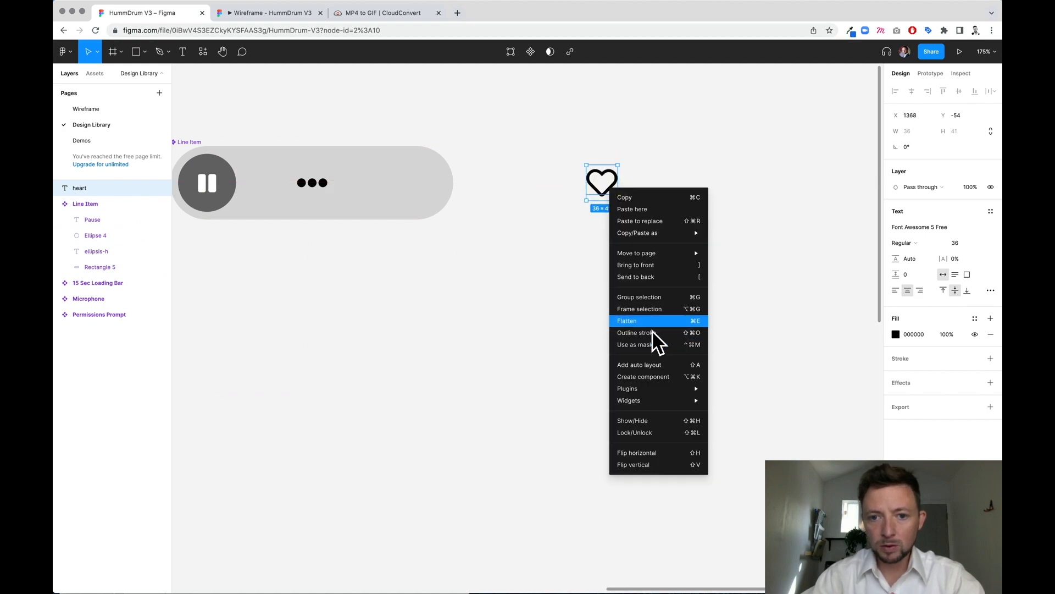
left_click(655, 384)
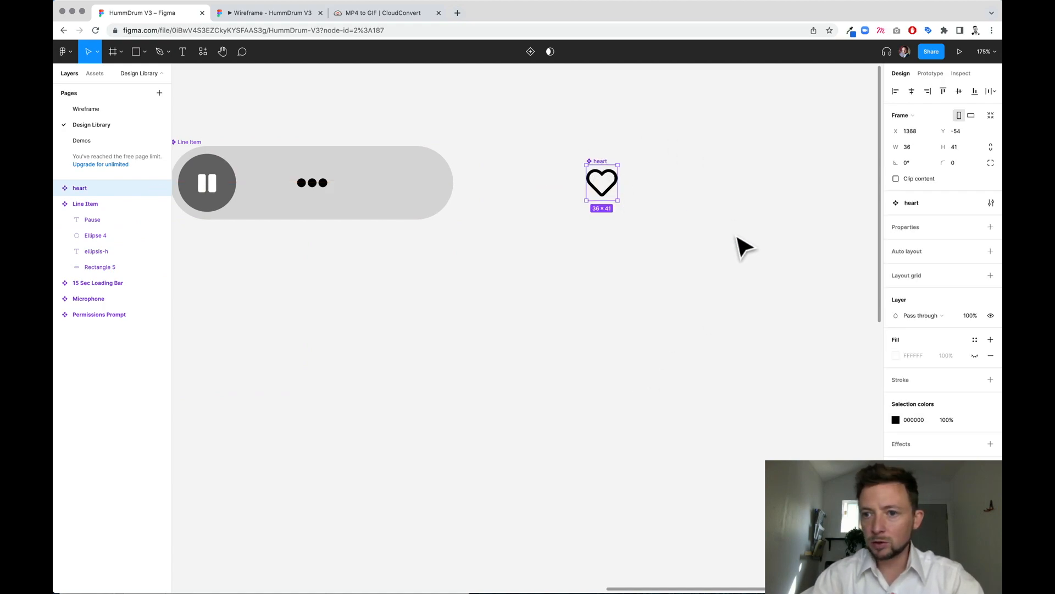
Add a variant property to the heart component and create a second variant below the default one
left_click(990, 227)
left_click(974, 262)
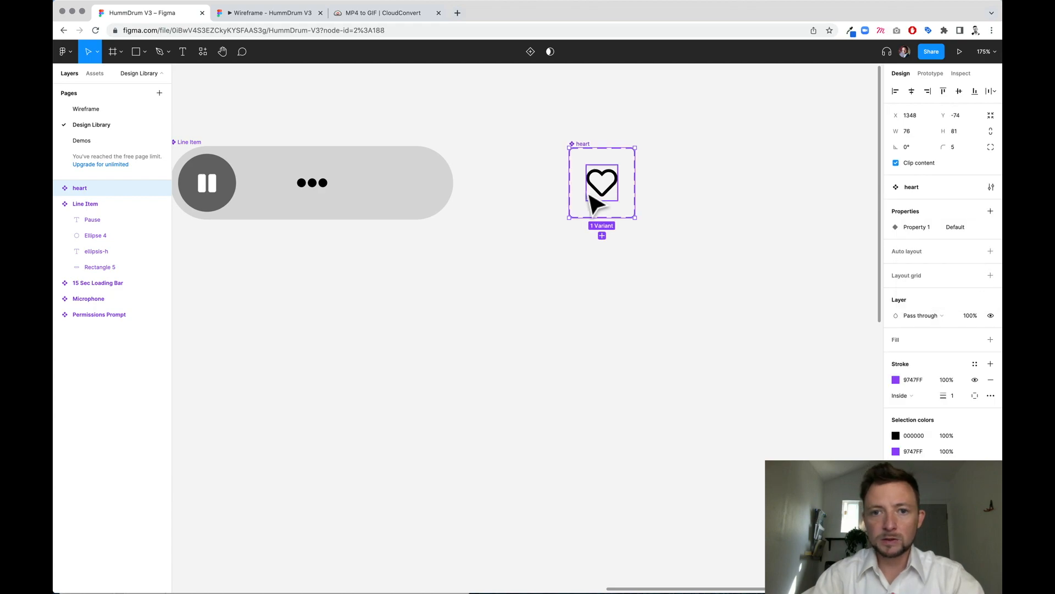
left_click(601, 236)
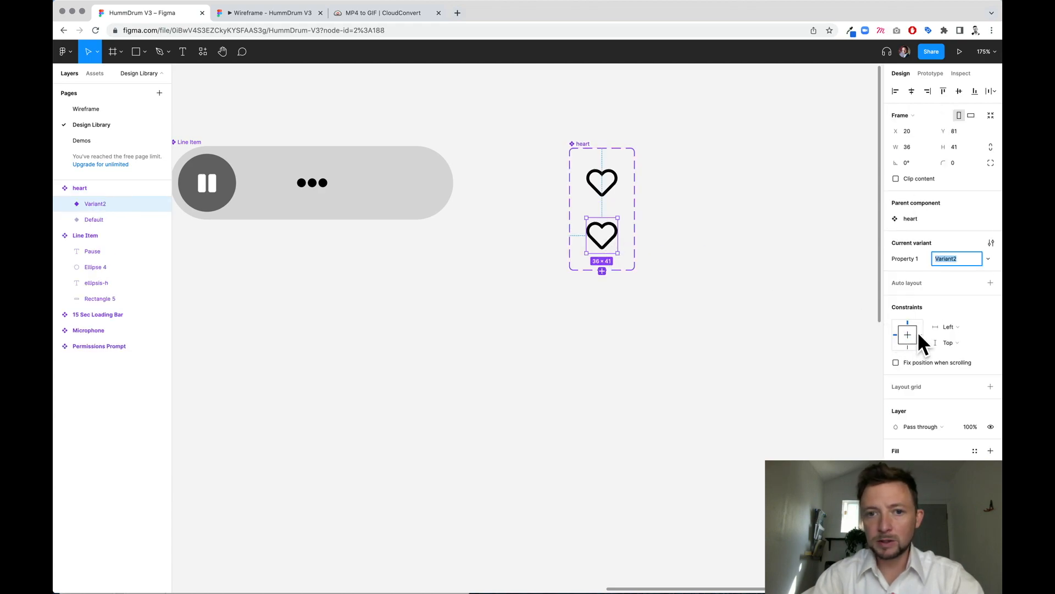
Change the font style of the heart icon in Variant2 so that it is a filled, solid heart
left_click(605, 228)
double_click(605, 232)
left_click(906, 347)
left_click(926, 355)
Link the outline and solid heart variants to each other with on-click Change to interactions, using the Instant animation from Default to Variant2
left_click(605, 188)
left_click(930, 73)
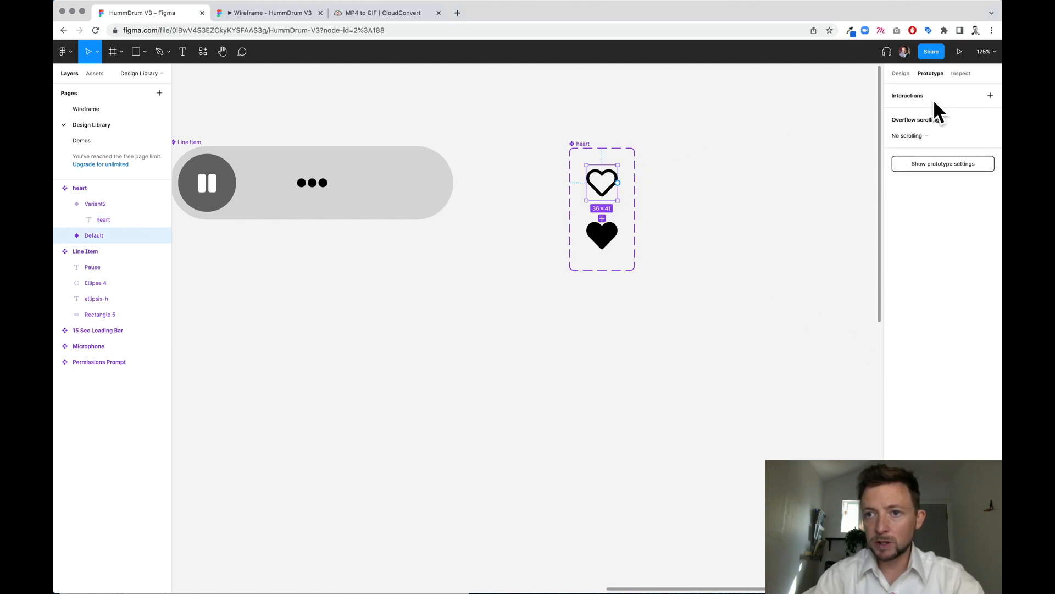
left_click(990, 95)
left_click_drag(618, 182, 625, 243)
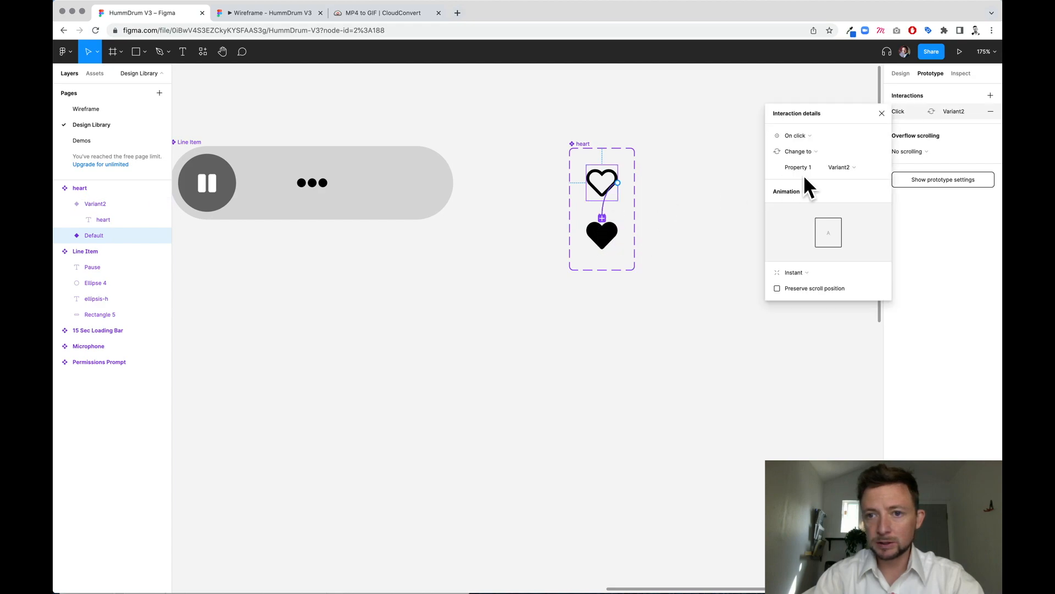
left_click(731, 245)
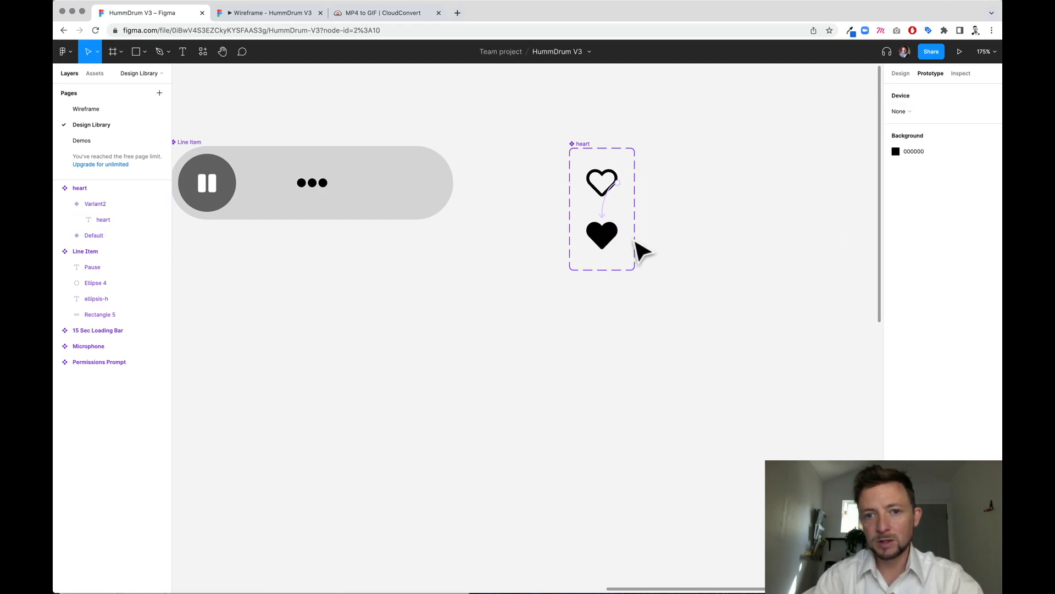
left_click(615, 245)
left_click_drag(618, 235, 602, 189)
left_click(704, 206)
Place an instance of the outline heart component at the right end of the Line Item bar
scroll(659, 220, "left", 2)
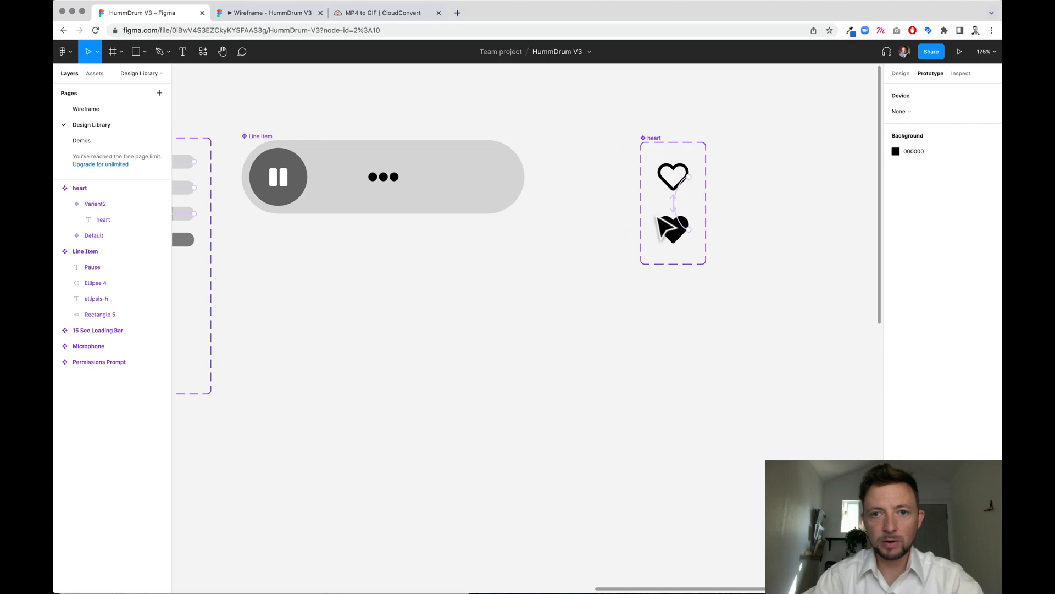
left_click(695, 177)
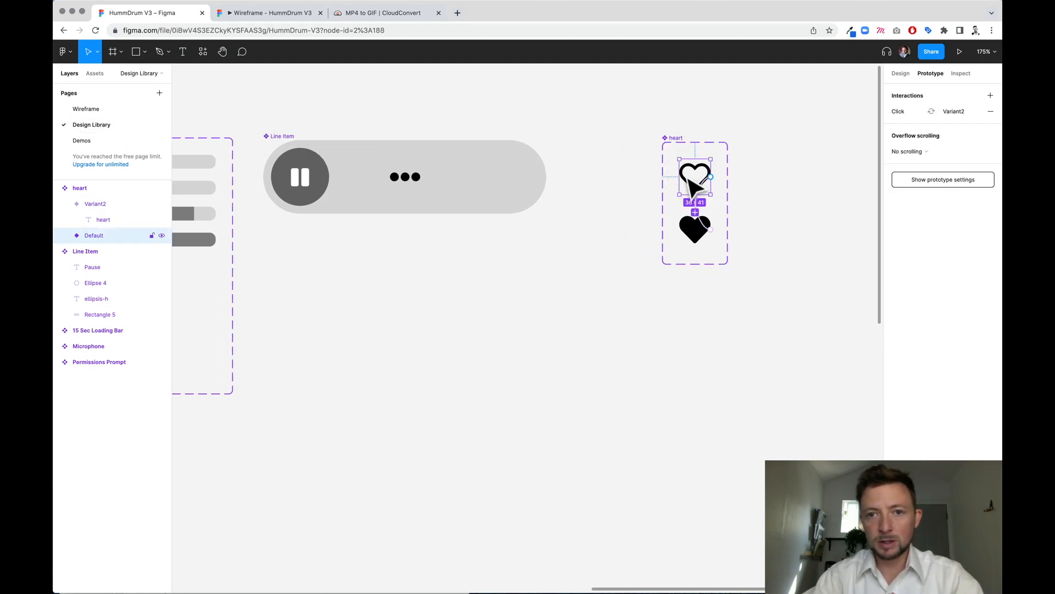
left_click_drag(695, 177, 507, 179, "alt")
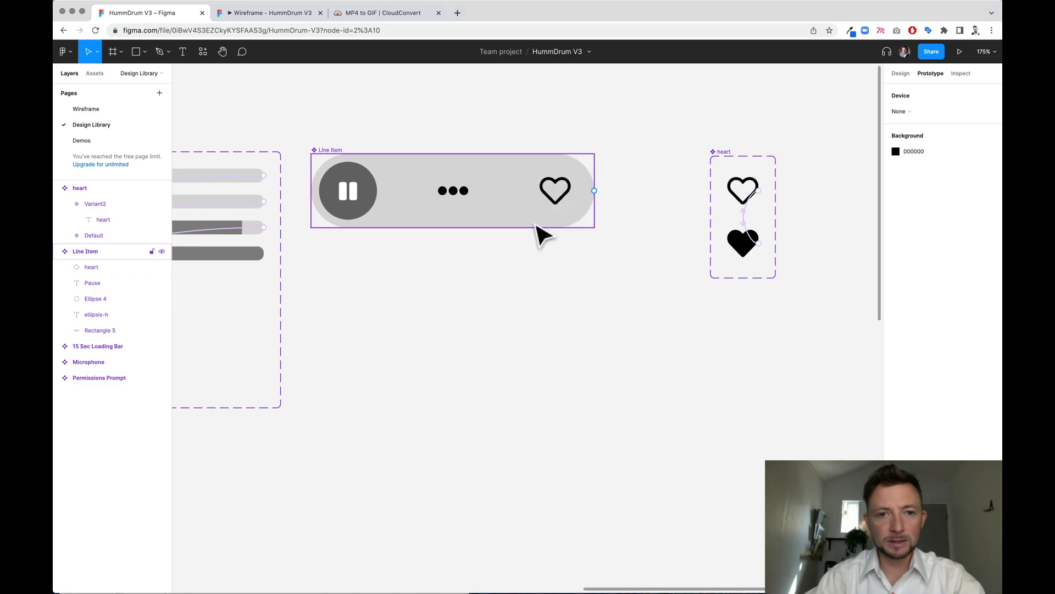
scroll(399, 211, "left", 2)
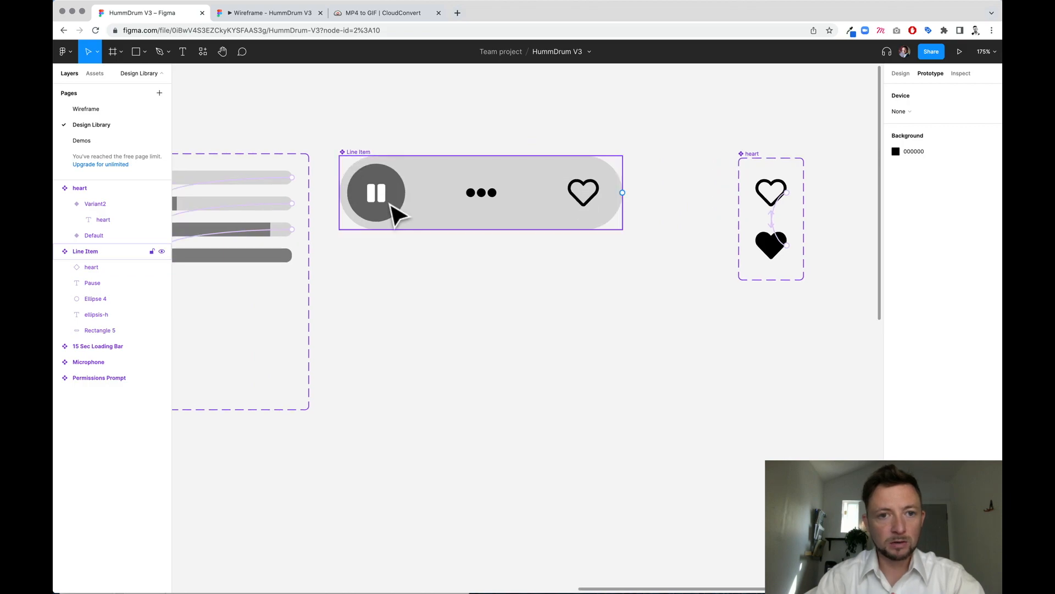
Move the Pause and Ellipse 4 layers out of the Line Item component onto the canvas below it
left_click(395, 211)
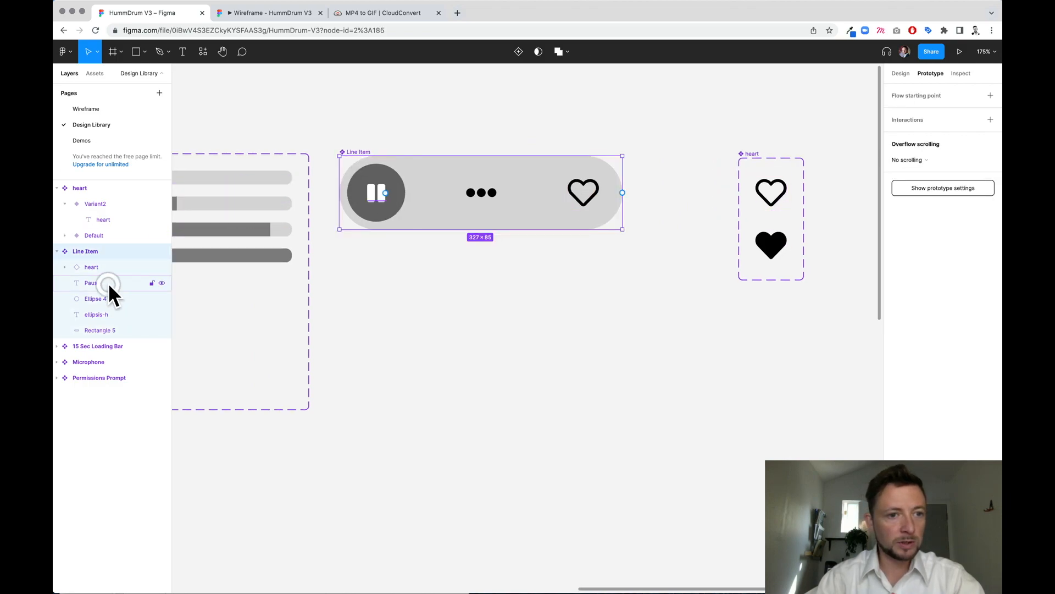
left_click(108, 283)
left_click(109, 301, "shift")
left_click_drag(108, 296, 111, 248)
scroll(532, 278, "down", 2)
scroll(532, 279, "right", 3)
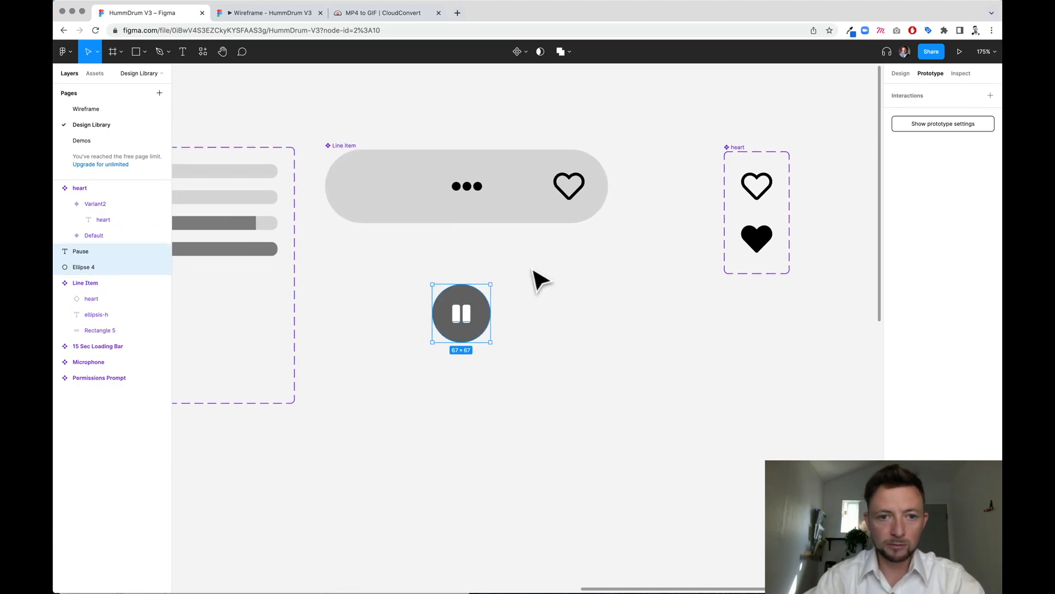
Create a component from the pause icon and its circle and name it Pause/Play
right_click(413, 286)
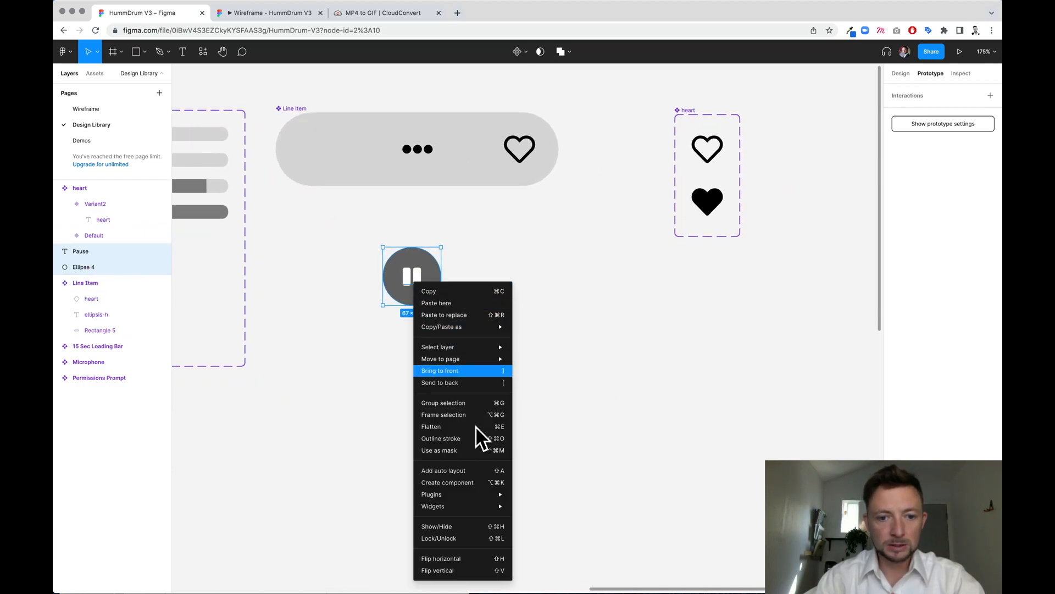
left_click(470, 481)
double_click(406, 243)
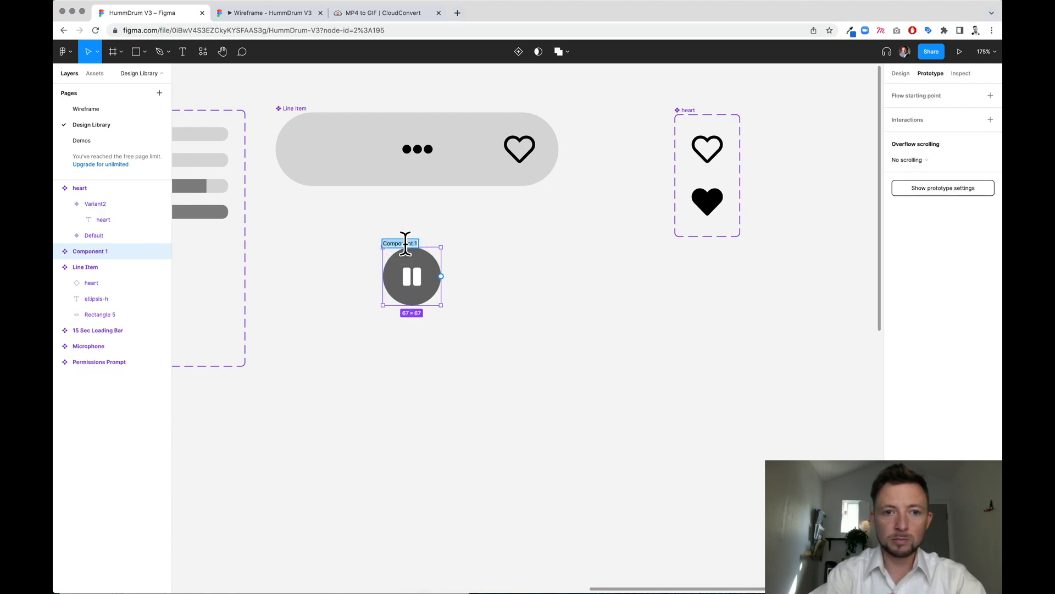
type("Pause/Play")
key("Return")
Add a variant property to the Pause/Play component and name its second variant Play
left_click(410, 245)
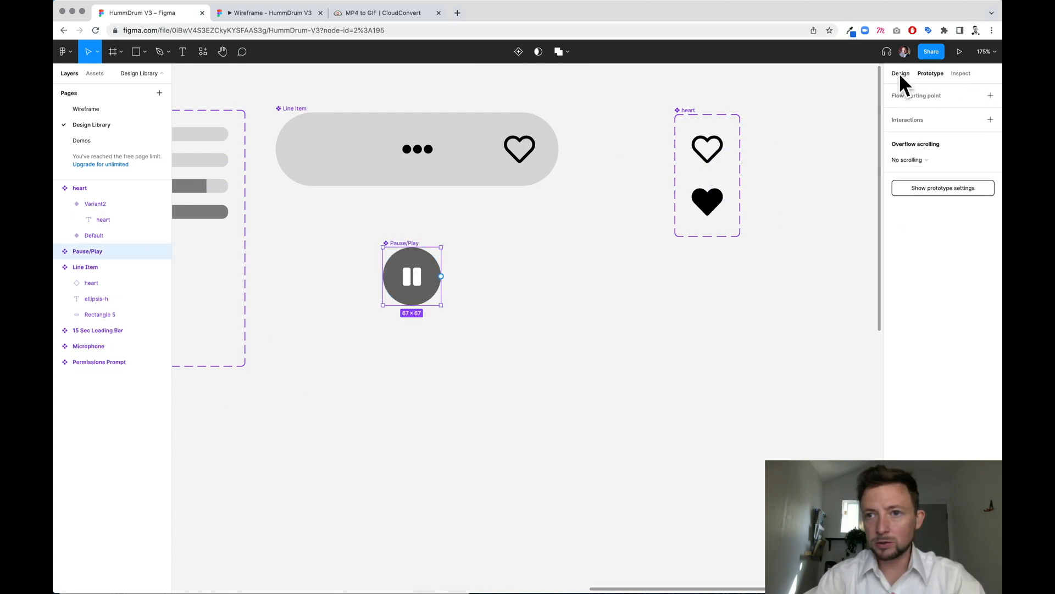
left_click(901, 74)
left_click(993, 226)
left_click(961, 258)
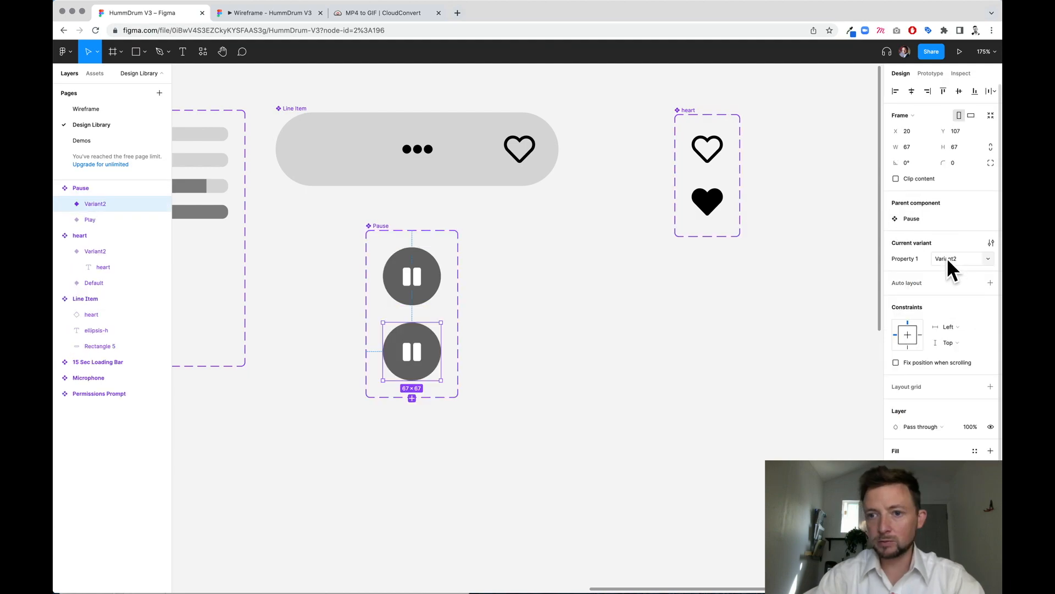
left_click(947, 259)
type("Play")
left_click(427, 383)
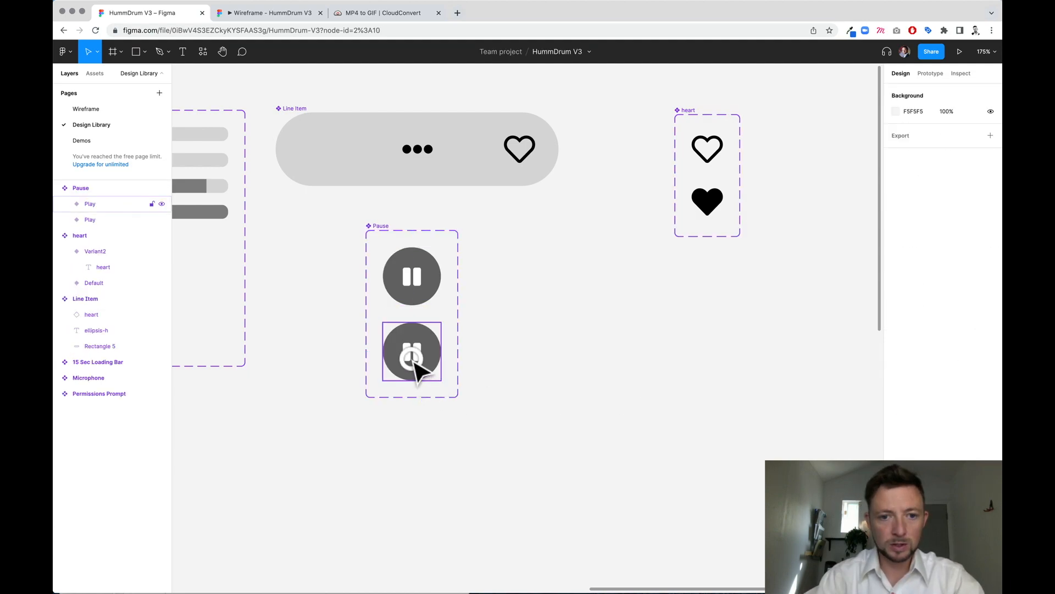
Replace the pause icon in the lower variant with the play icon by changing its text to play
double_click(412, 358)
double_click(413, 357)
type("play")
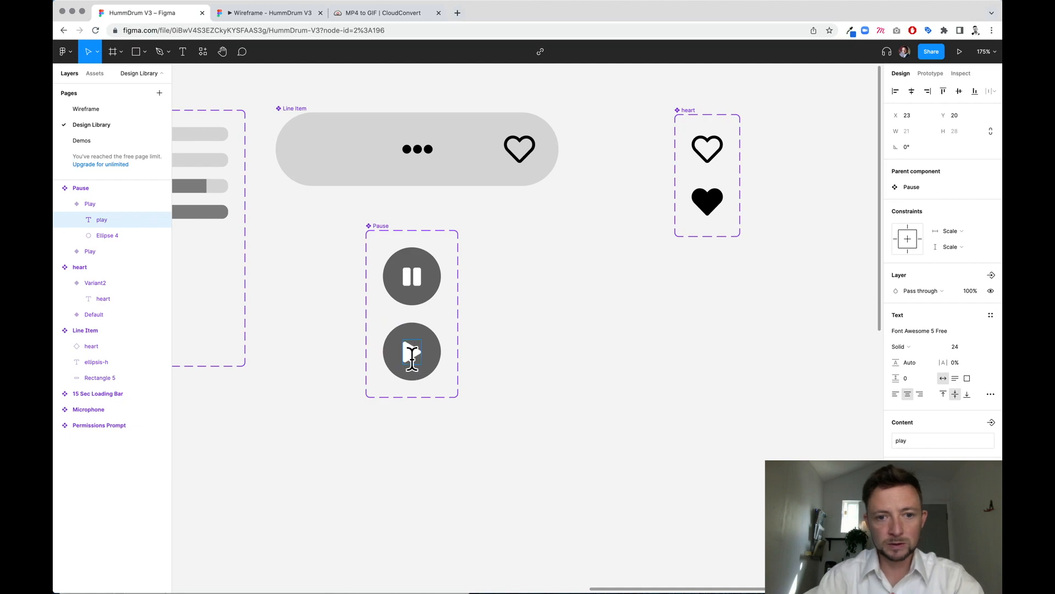
Link the pause and play variants to each other and place a pause instance at the left end of the Line Item bar
left_click(421, 280)
left_click(935, 73)
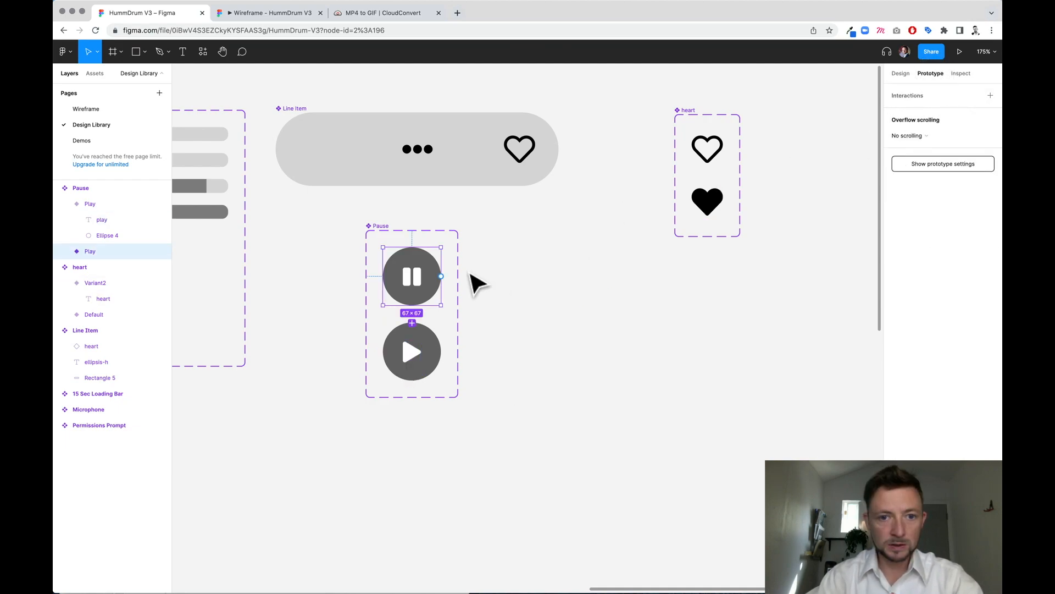
left_click_drag(441, 276, 327, 151)
left_click(407, 352)
left_click(352, 221)
left_click(413, 278)
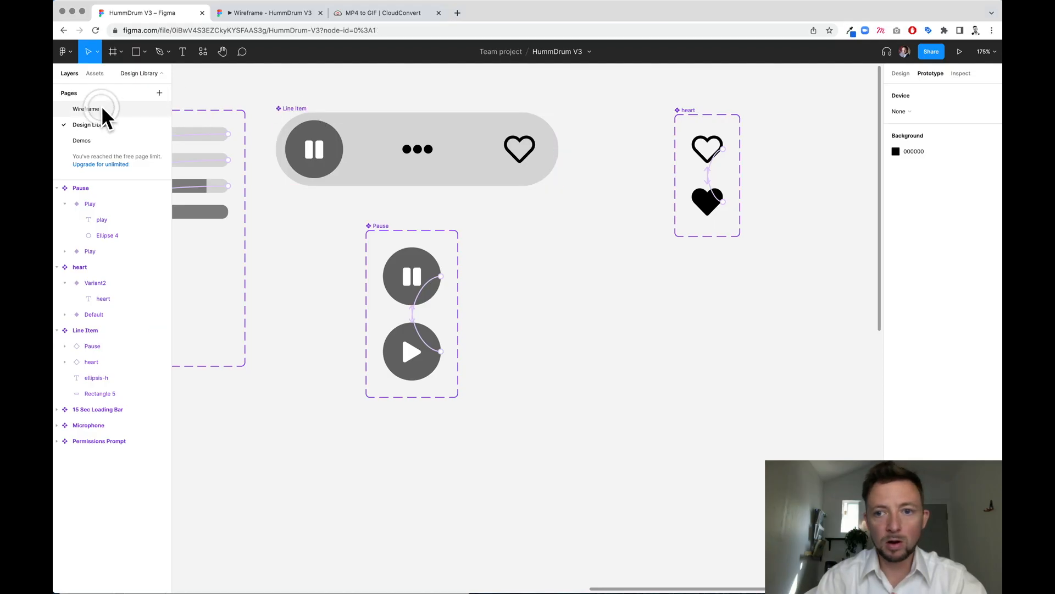
Place an instance of the Line Item component on the Wireframe page's Feed screen, below the header icons
left_click(102, 109)
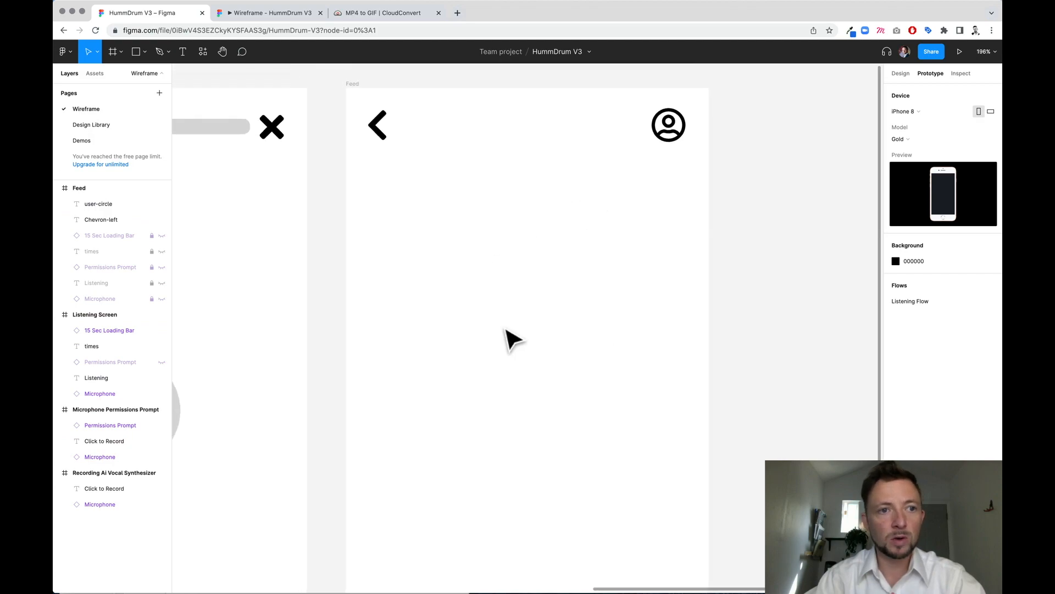
left_click(89, 78)
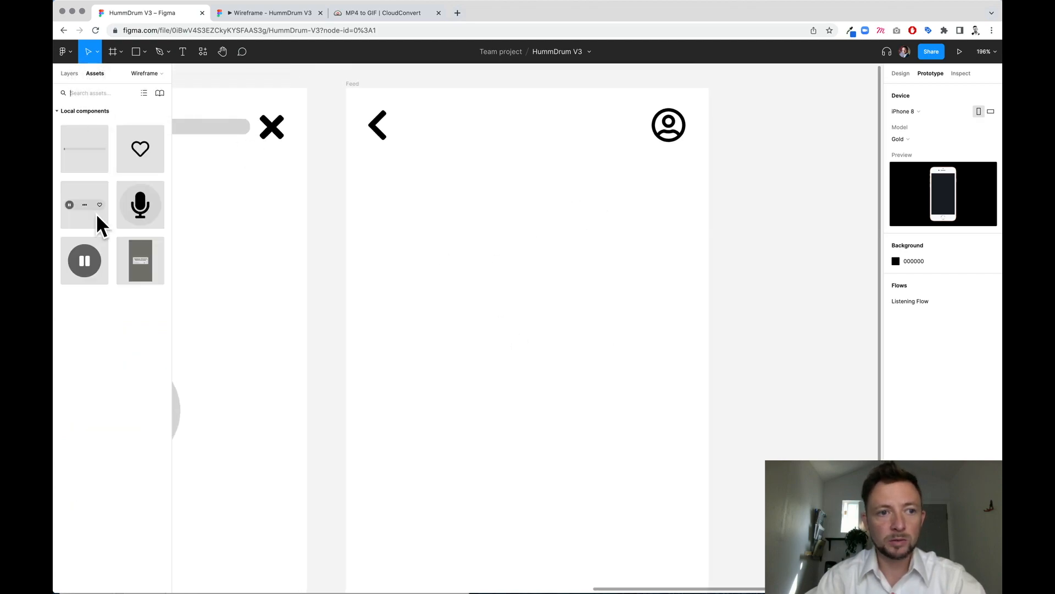
left_click_drag(80, 217, 528, 220)
scroll(621, 378, "down", 3)
Link the Listening Screen frame to the Feed screen with an After delay trigger of 15000 ms
left_click(264, 146)
left_click_drag(460, 349, 489, 360)
left_click(809, 176)
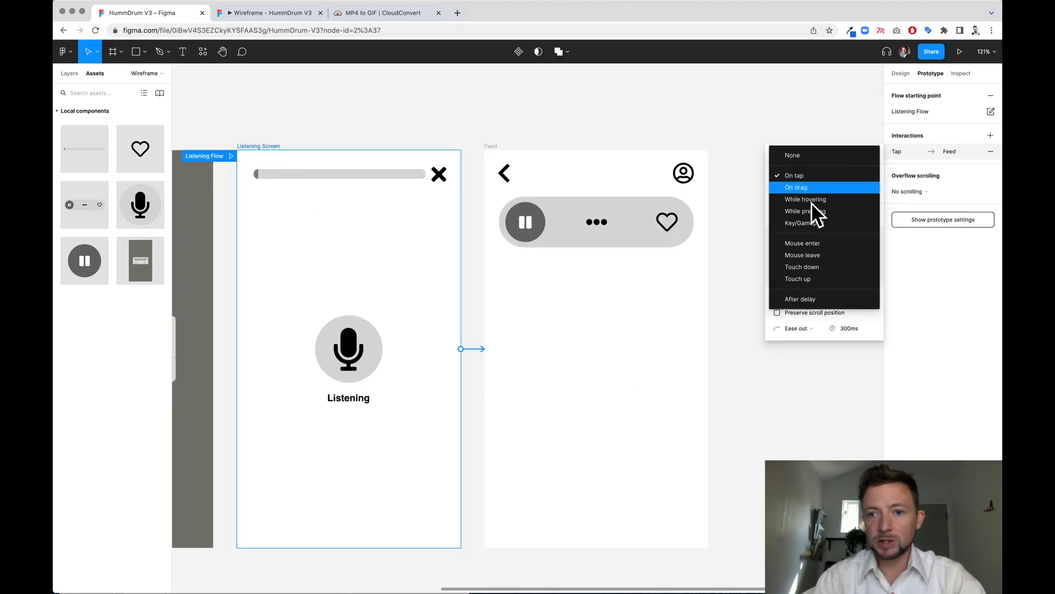
left_click(811, 295)
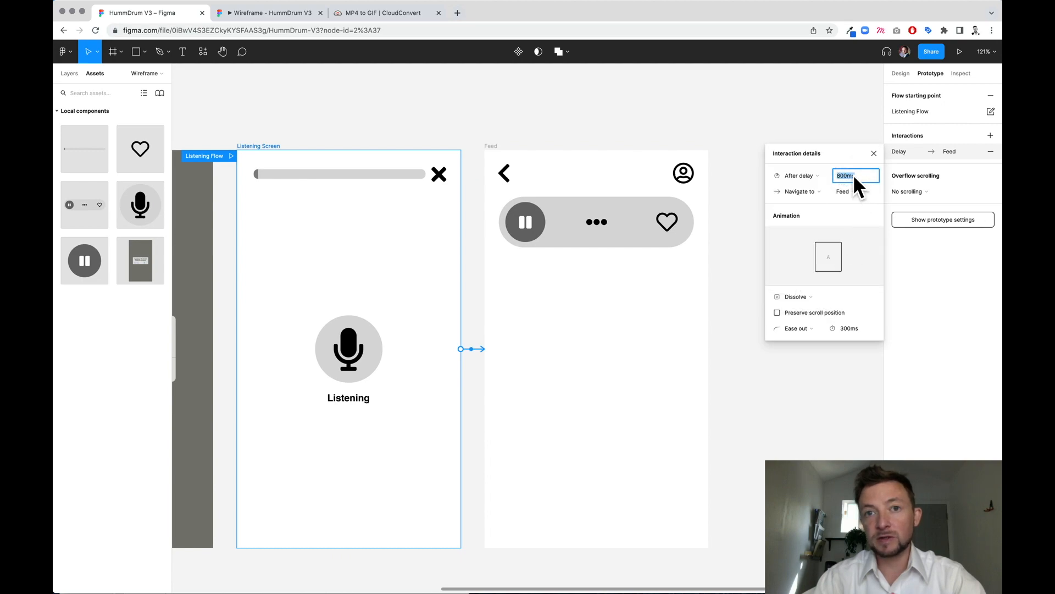
type("15000")
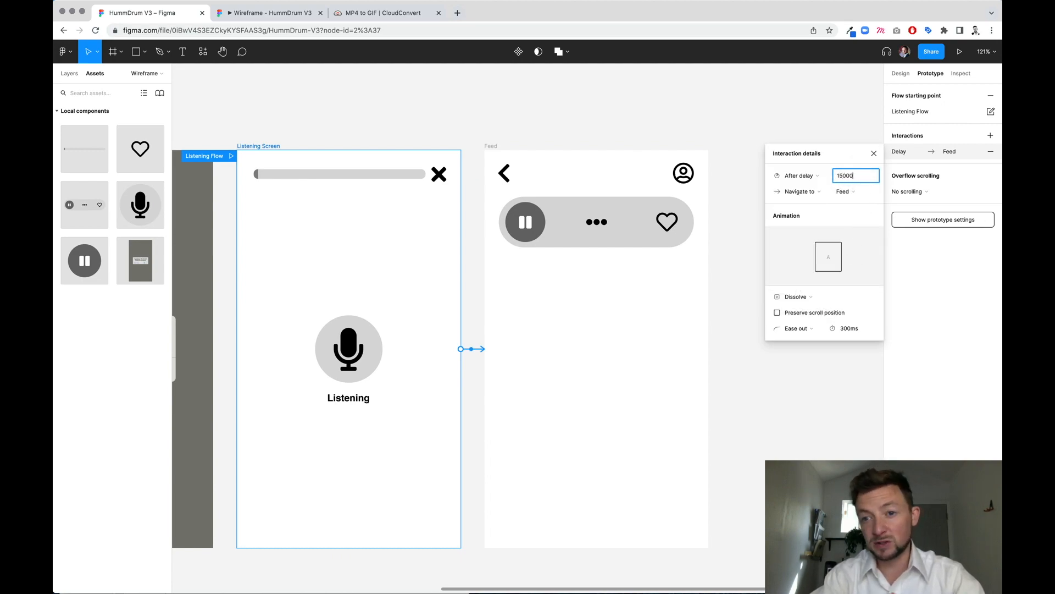
key("Tab")
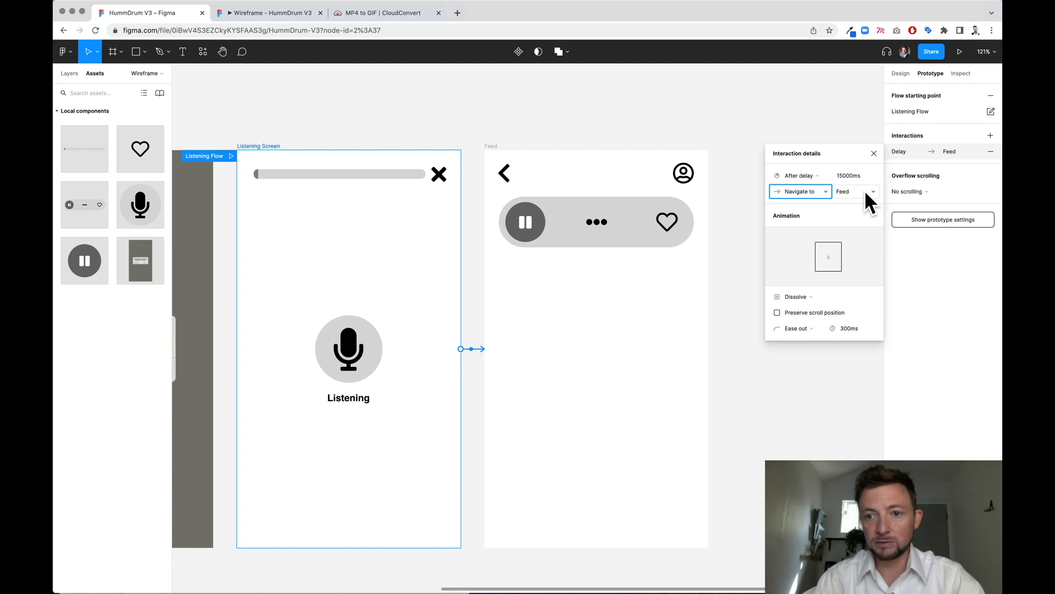
Set the animation of the delayed transition to the Feed screen to Push
left_click(811, 295)
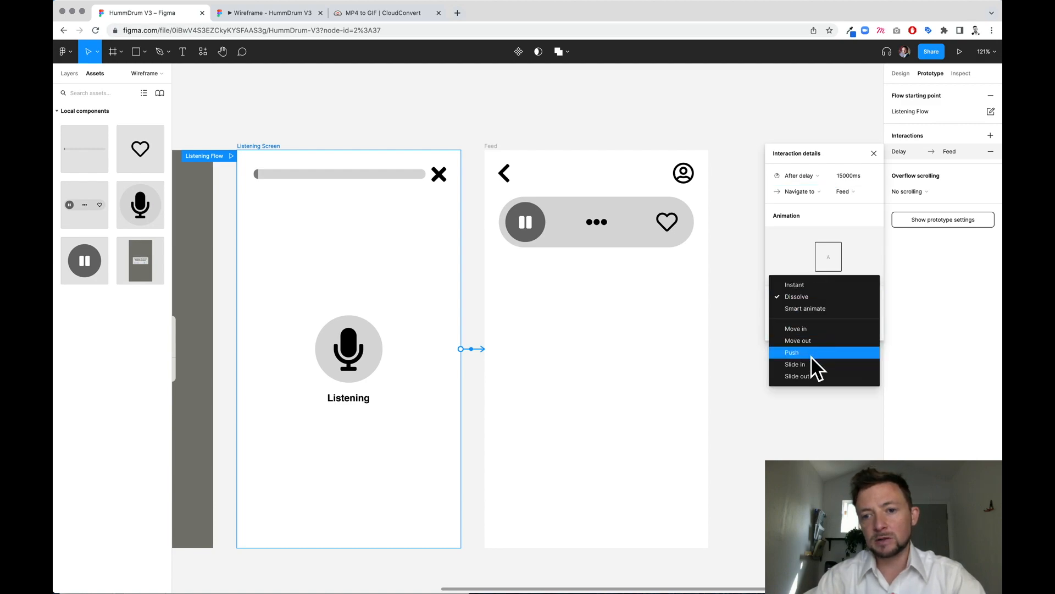
left_click(811, 364)
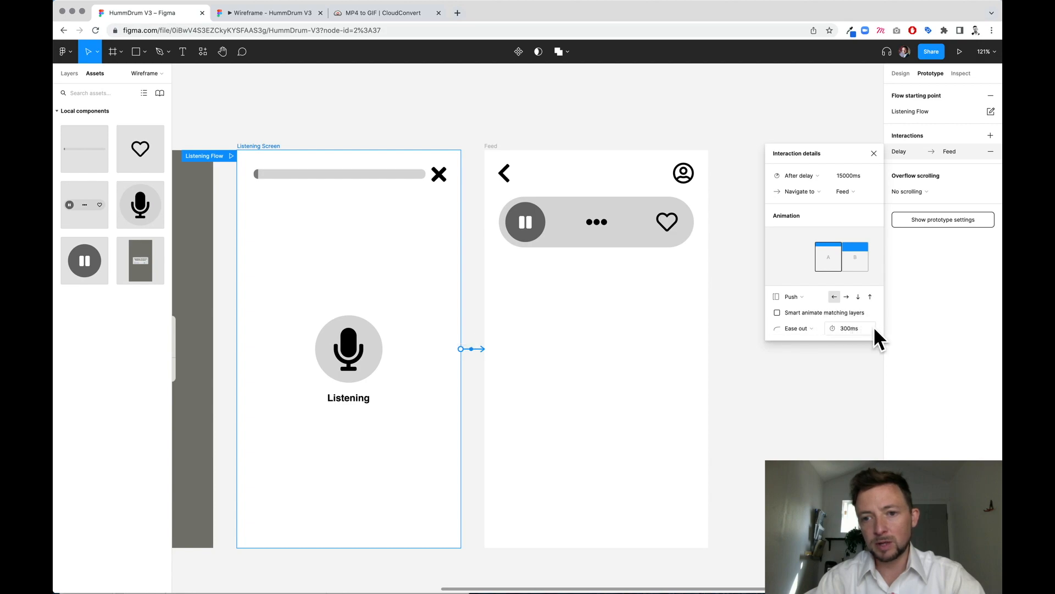
left_click(734, 426)
Link the Feed screen's back chevron to the Listening Screen and the Listening Screen's X icon to the Feed screen
left_click(504, 176)
mouse_move(511, 174)
left_mouse_down()
mouse_move(572, 88)
mouse_move(474, 107)
mouse_move(421, 150)
mouse_move(429, 207)
mouse_move(464, 184)
mouse_move(505, 193)
left_mouse_up()
left_click(527, 174)
left_click(441, 179)
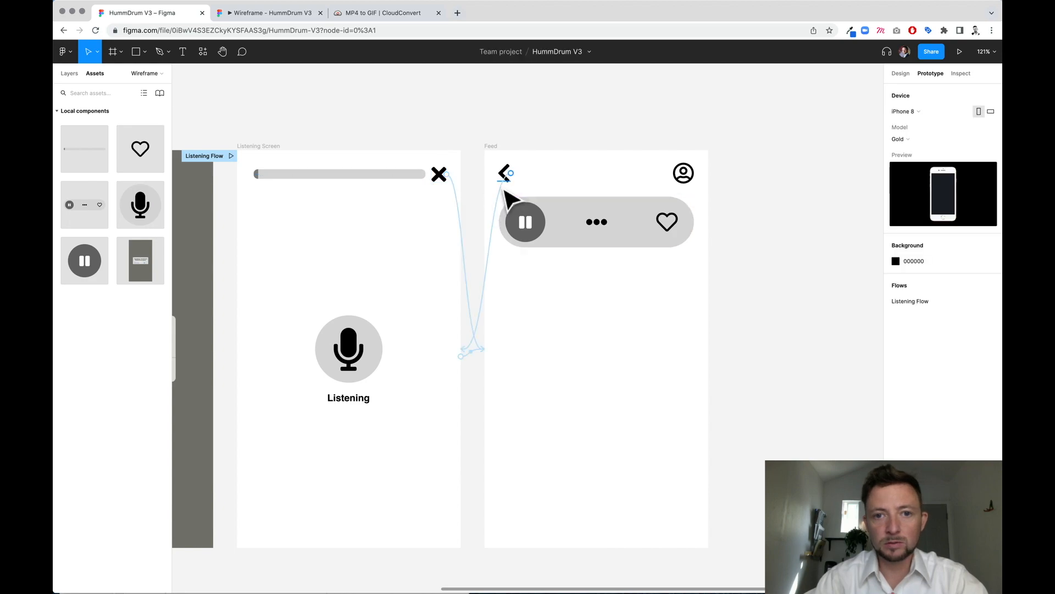
Set the back chevron's Push transition to move right, and check the interaction details of the X icon's link to Feed
left_click(503, 188)
left_click(846, 256)
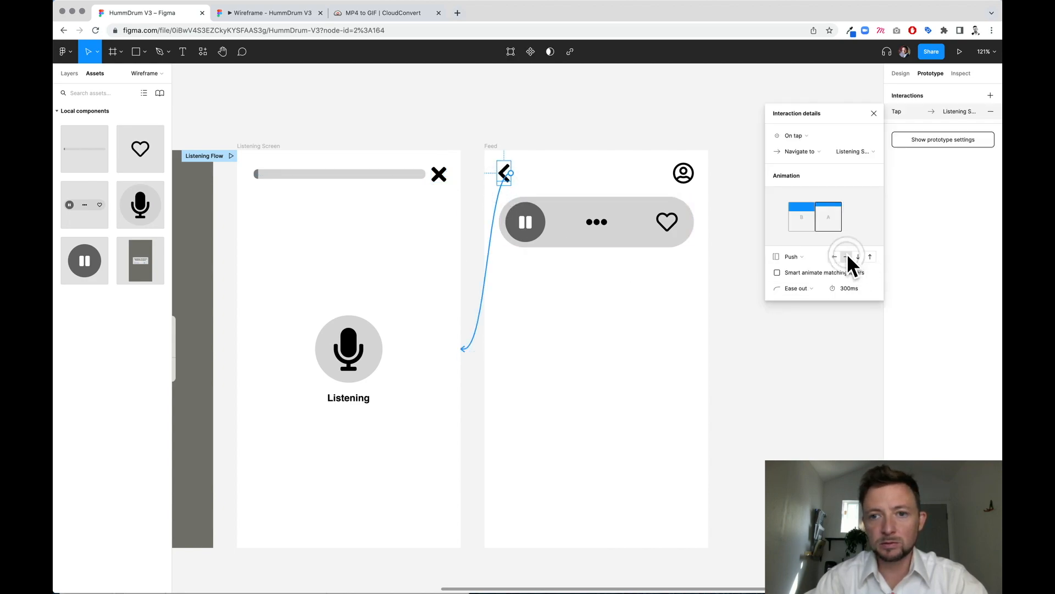
key("Escape")
left_click(463, 218)
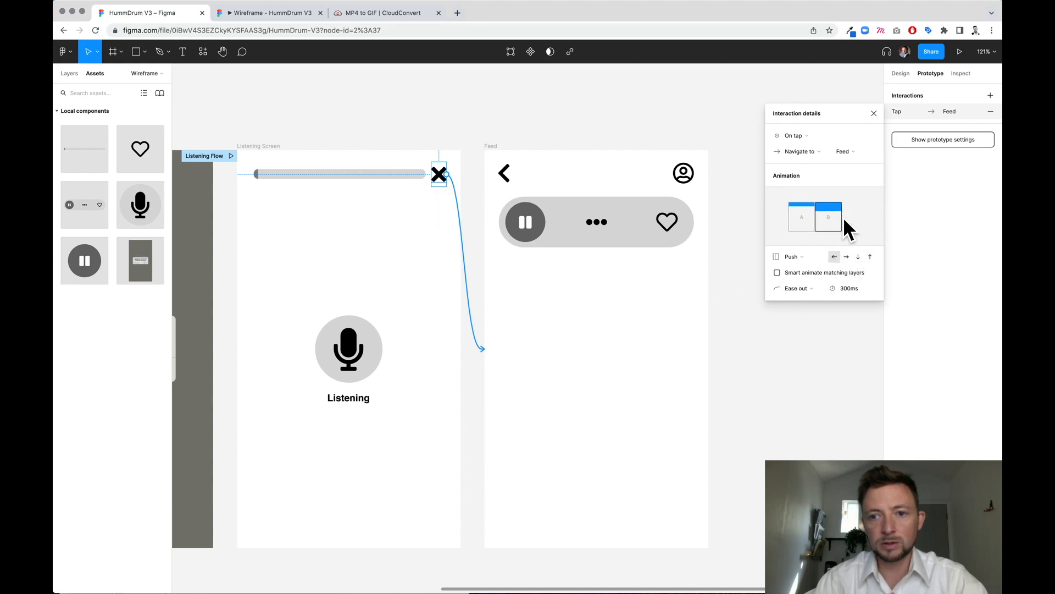
key("Escape")
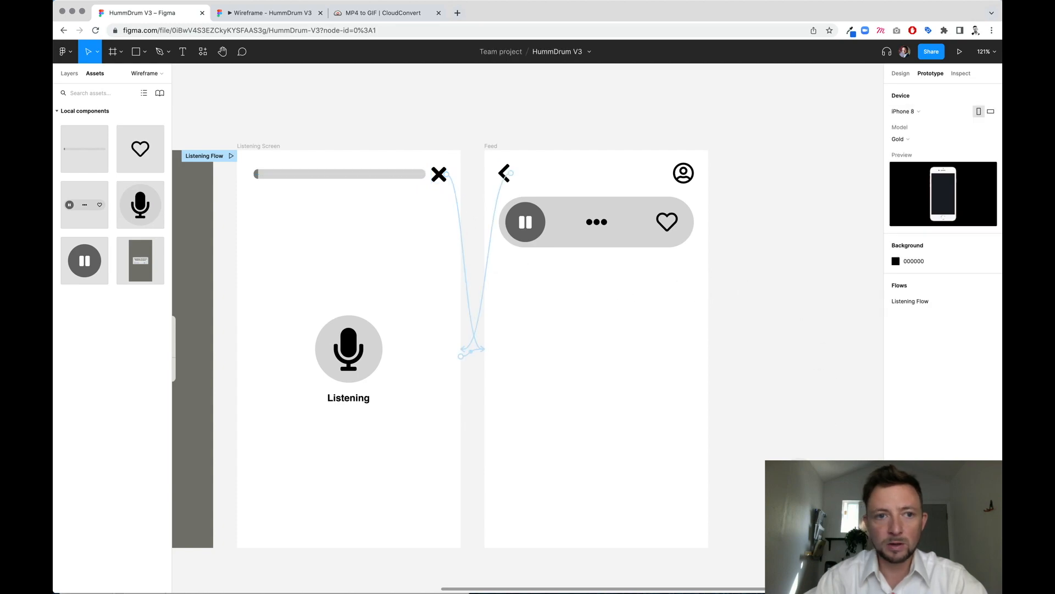
Test the pause/play button, the heart and the back chevron on the Feed screen in the prototype preview
left_click(268, 12)
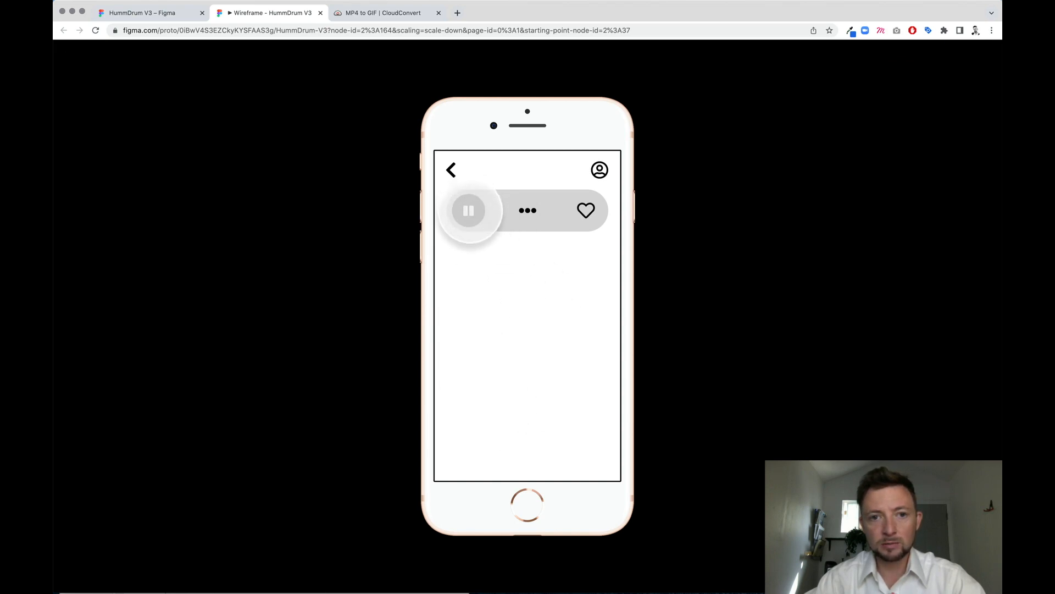
left_click(469, 211)
left_click(586, 211)
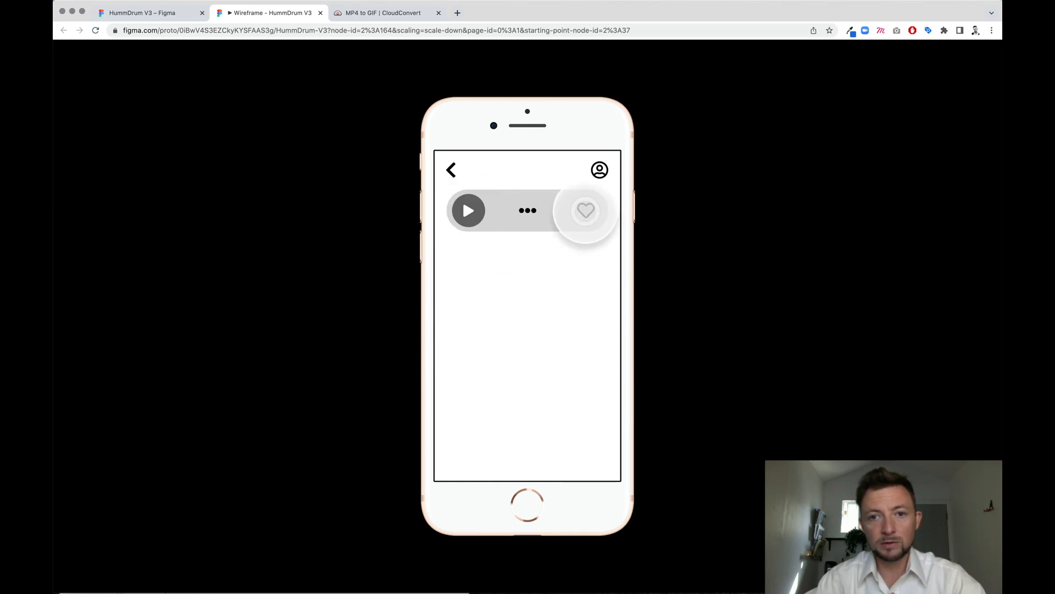
left_click(460, 226)
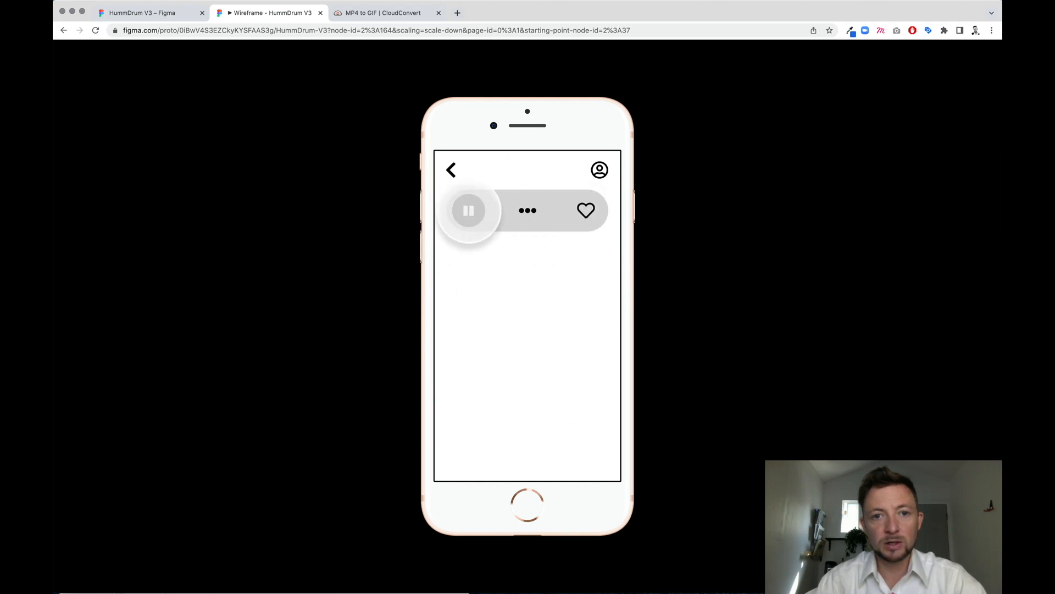
left_click(451, 170)
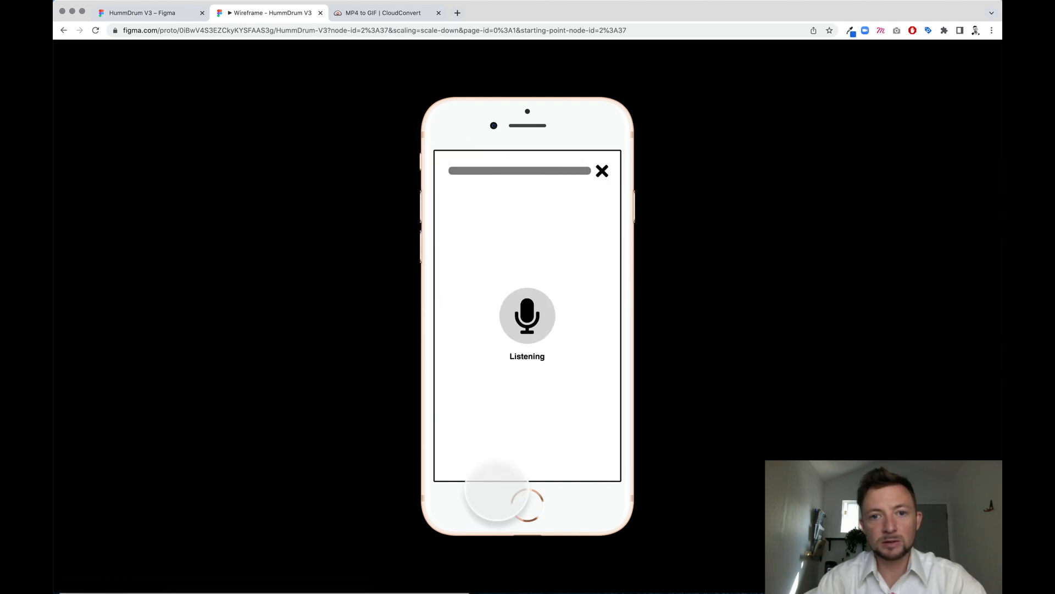